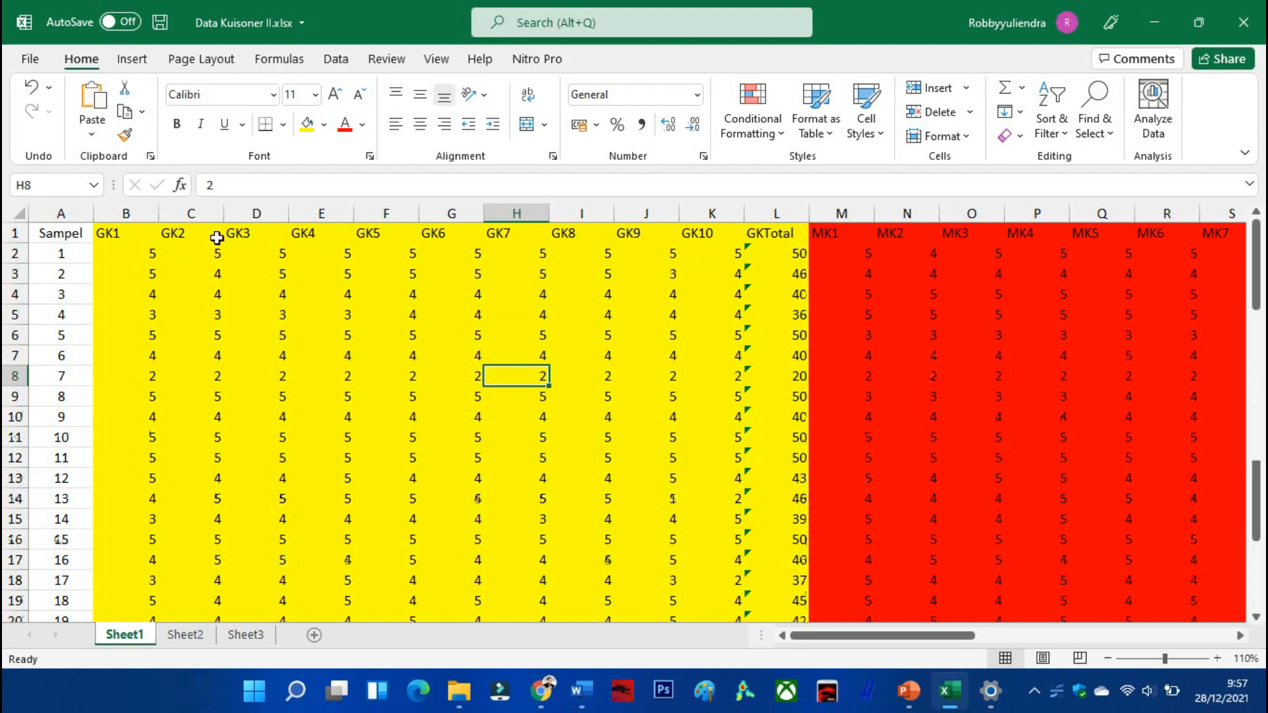
# - Review the GK1 to GK10 headers and the formula behind the first GKTotal score in Sheet1
pyautogui.click(153, 235)
pyautogui.click(188, 238)
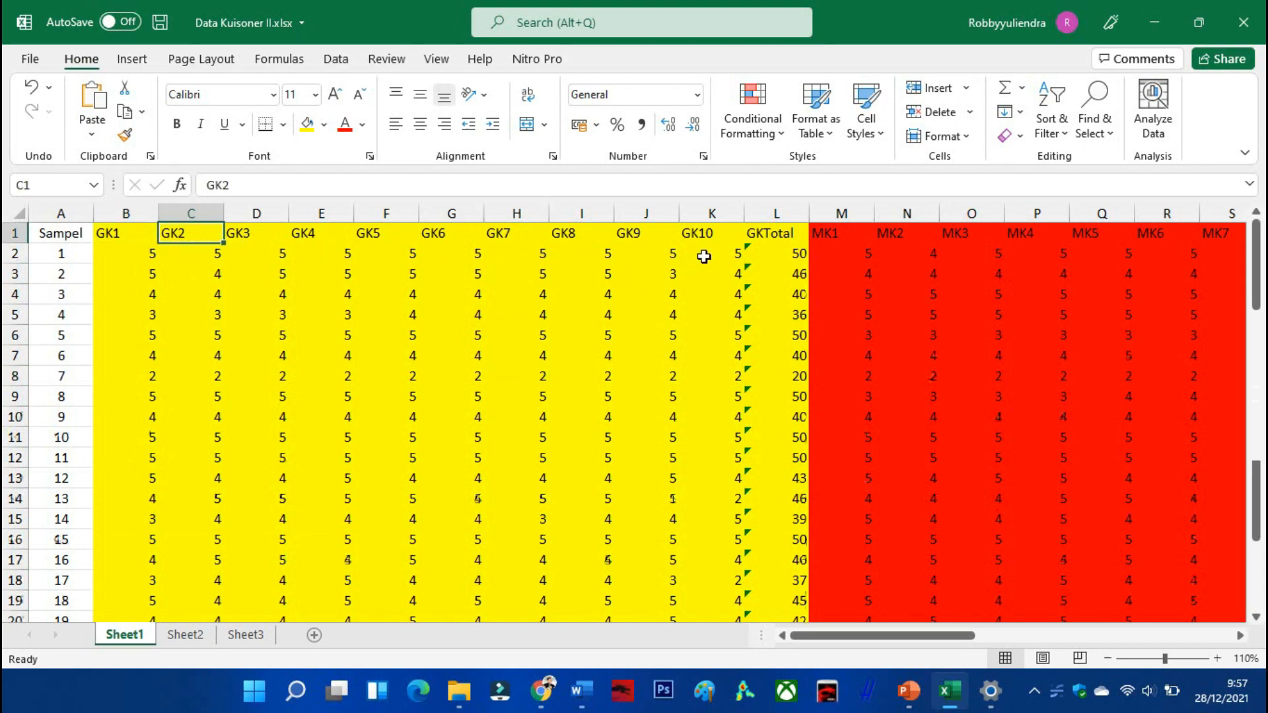
pyautogui.click(700, 238)
pyautogui.click(780, 239)
pyautogui.click(778, 253)
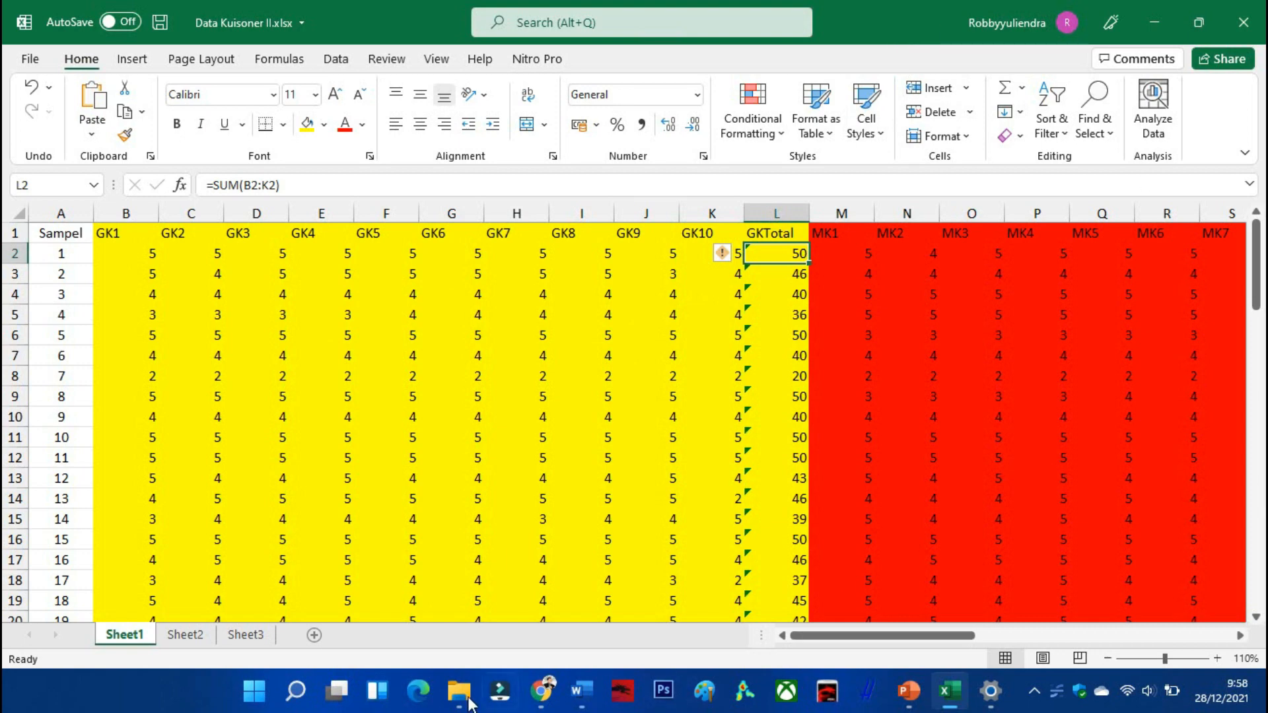
# - Launch IBM SPSS Statistics 20 and start with an empty dataset instead of opening an existing file
pyautogui.click(296, 699)
pyautogui.write('sp')
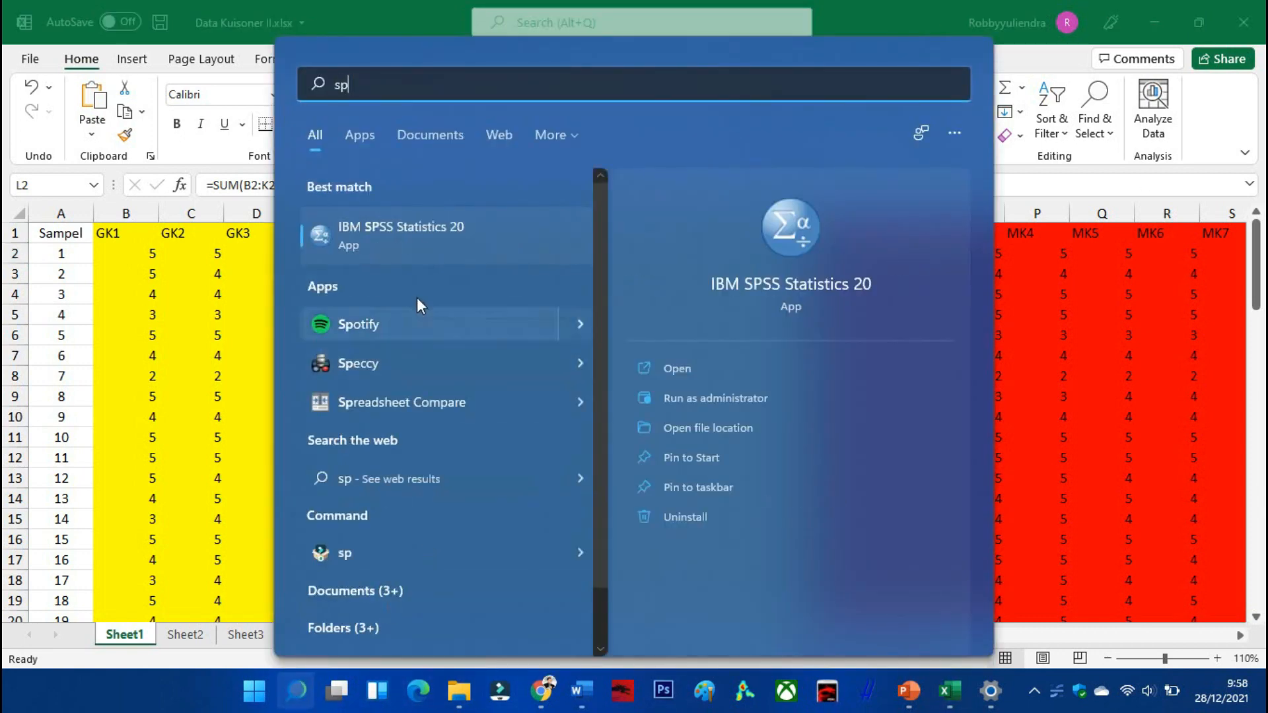
pyautogui.click(412, 243)
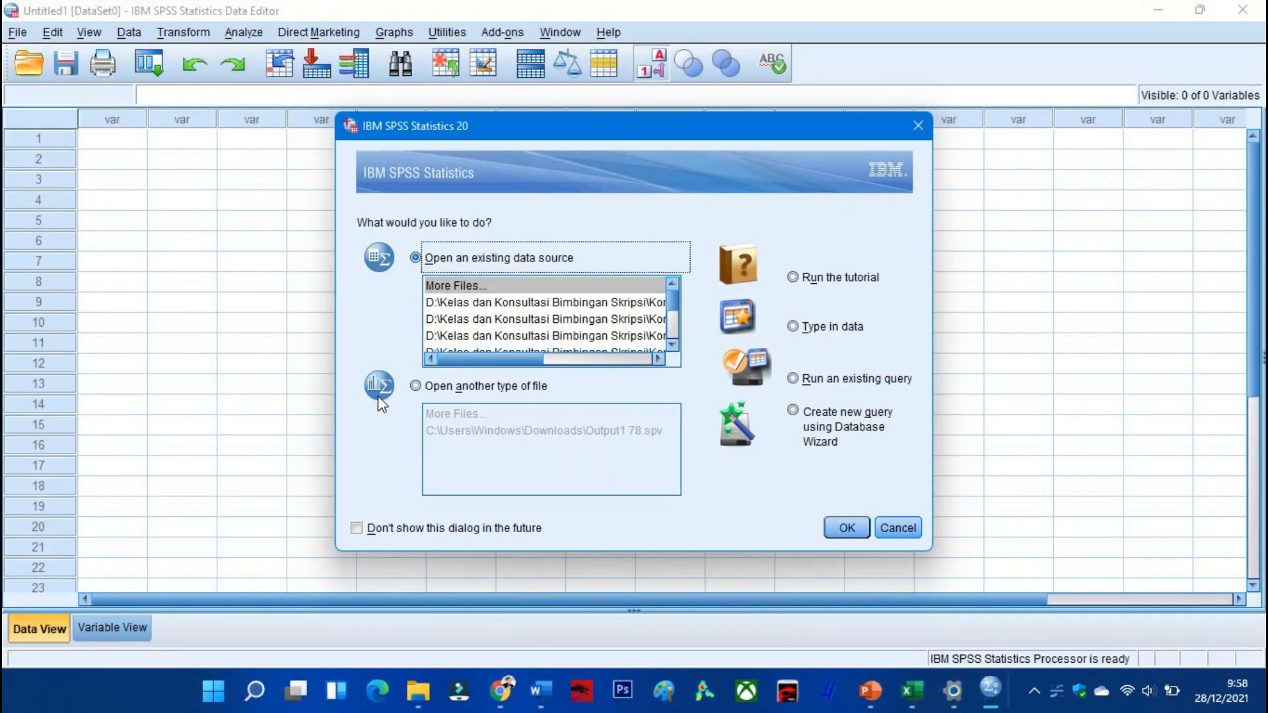
pyautogui.click(852, 527)
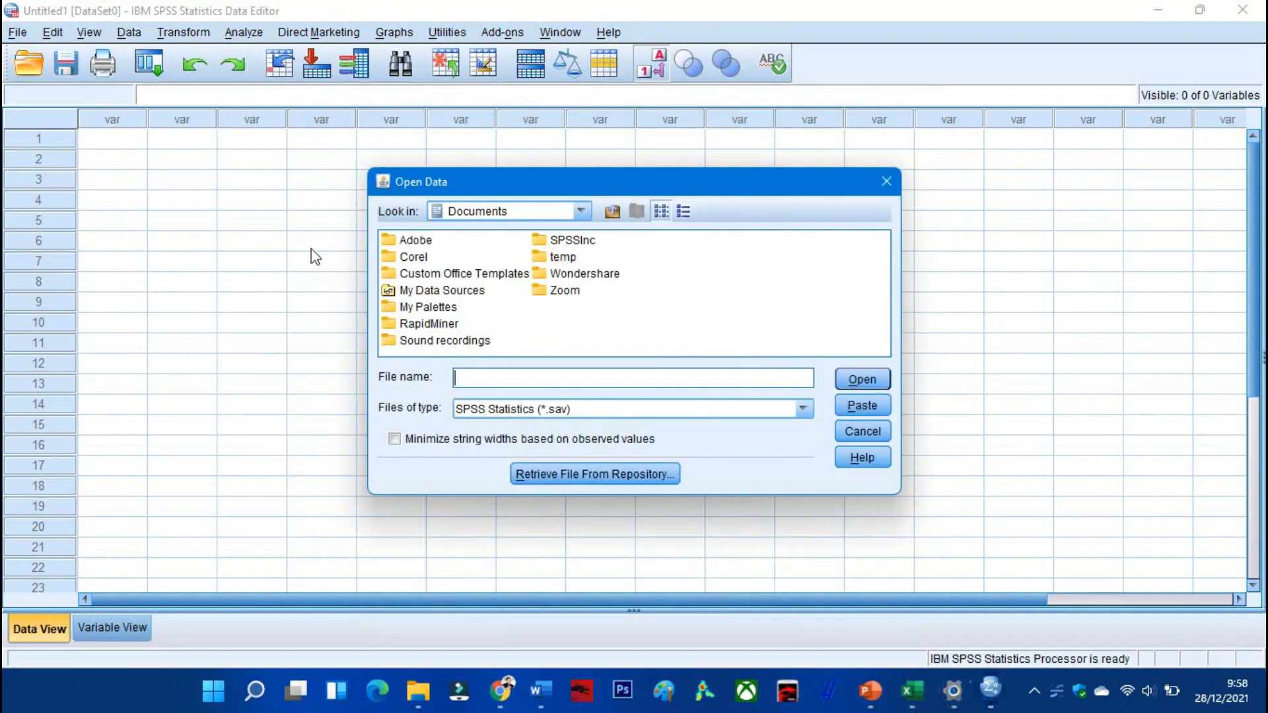
pyautogui.click(863, 432)
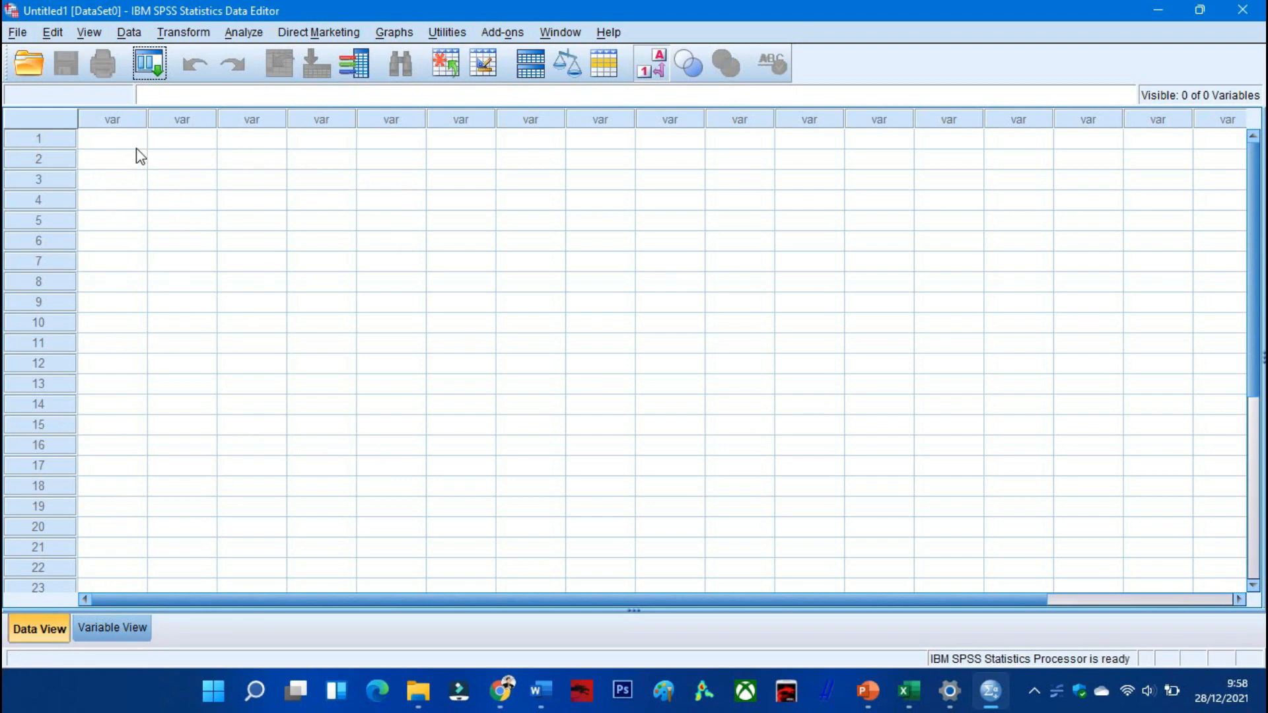
# - Define the first two variables in Variable View as GK1 and GK2, following the Excel column headers
pyautogui.click(120, 622)
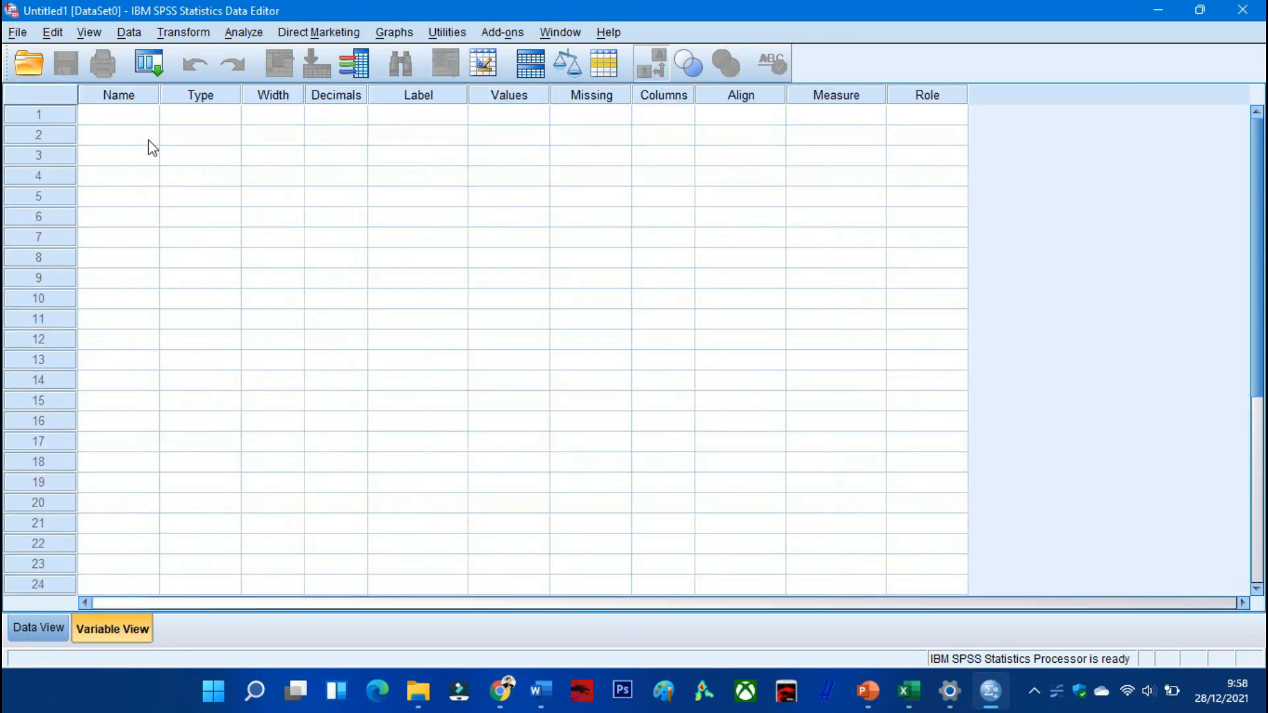
pyautogui.click(987, 692)
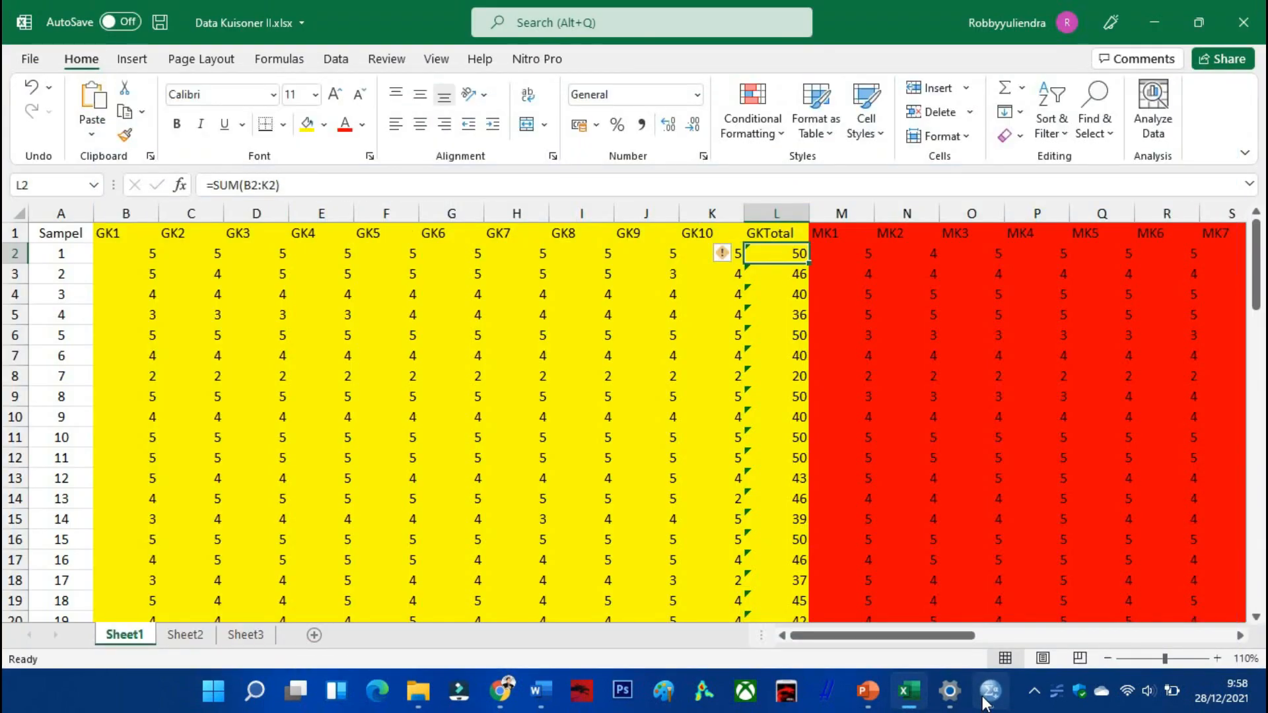
pyautogui.click(983, 698)
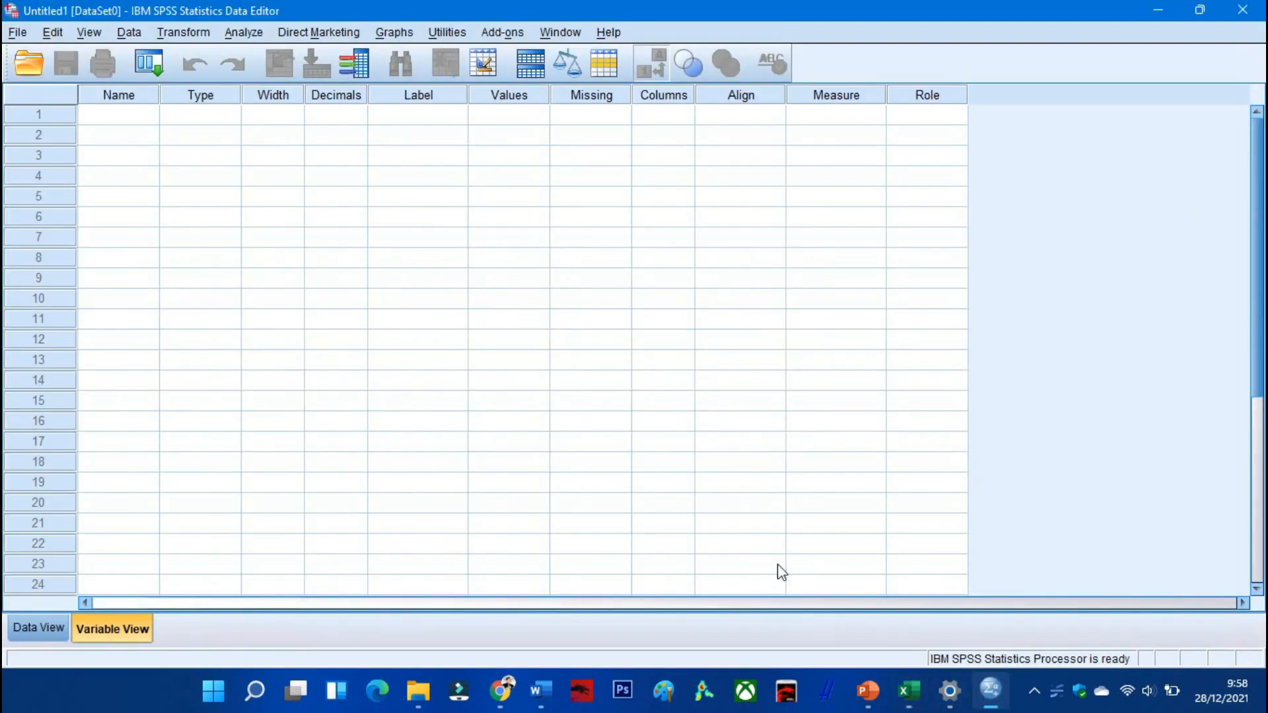
pyautogui.click(118, 119)
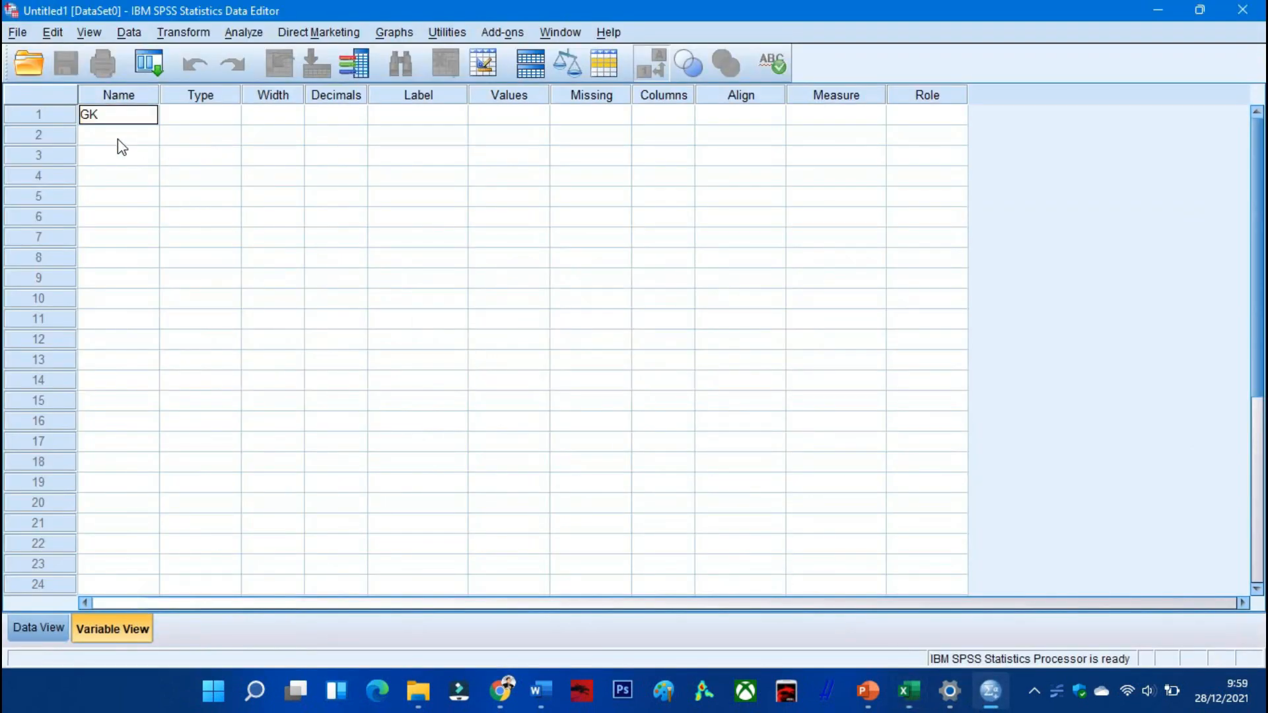
pyautogui.press('Return')
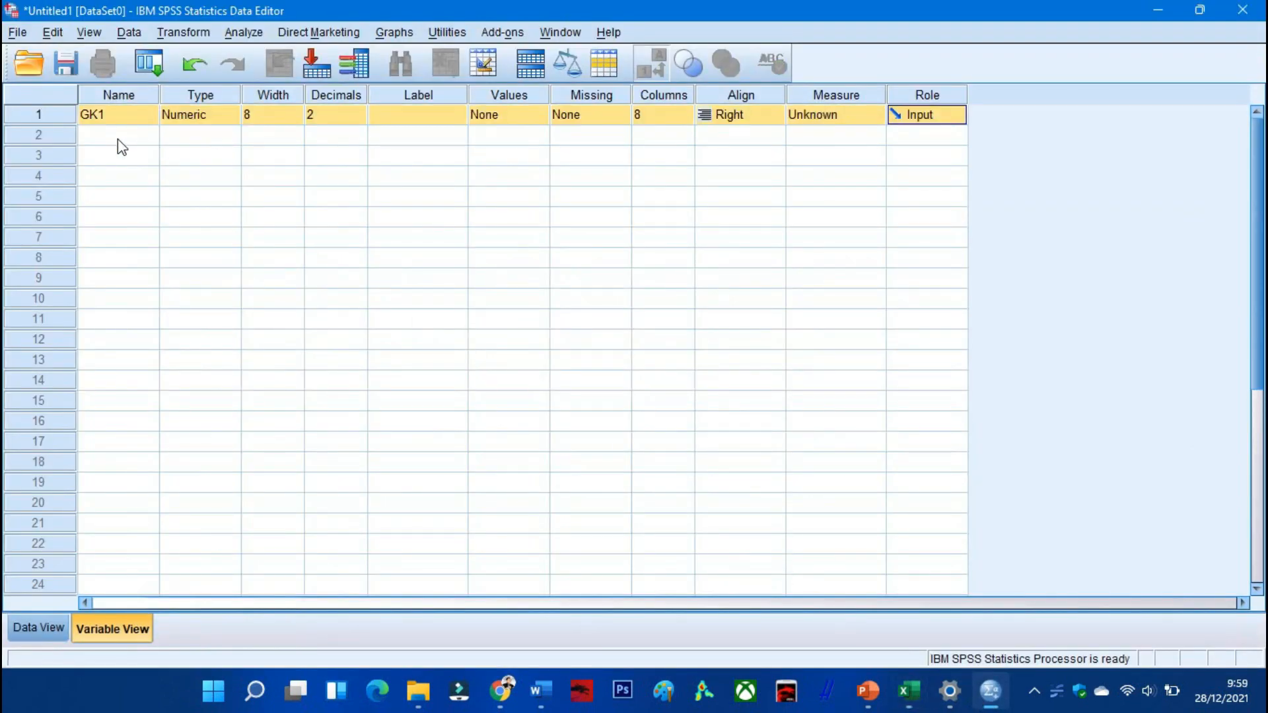
pyautogui.click(118, 140)
pyautogui.write('GK2')
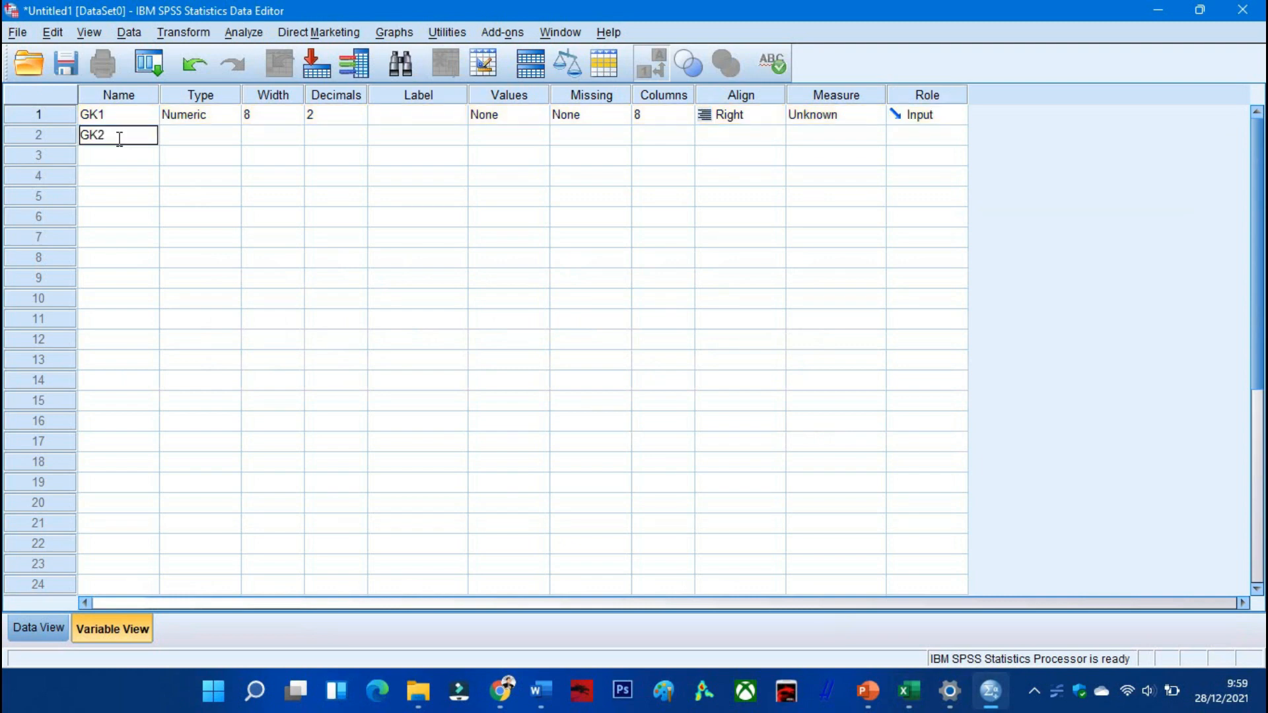
pyautogui.press('Return')
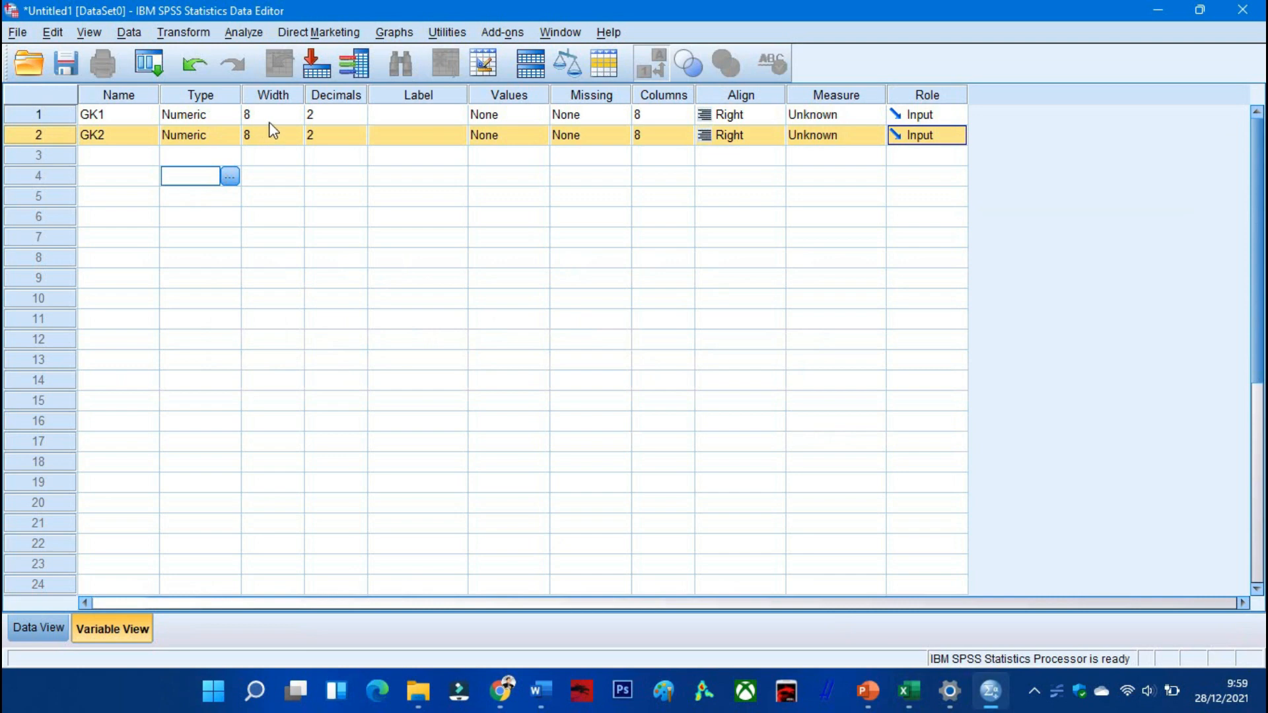
# - Set GK1's decimals to 0 and its label to GayaKepemimpinan, widening the Label column to fit the text
pyautogui.click(358, 113)
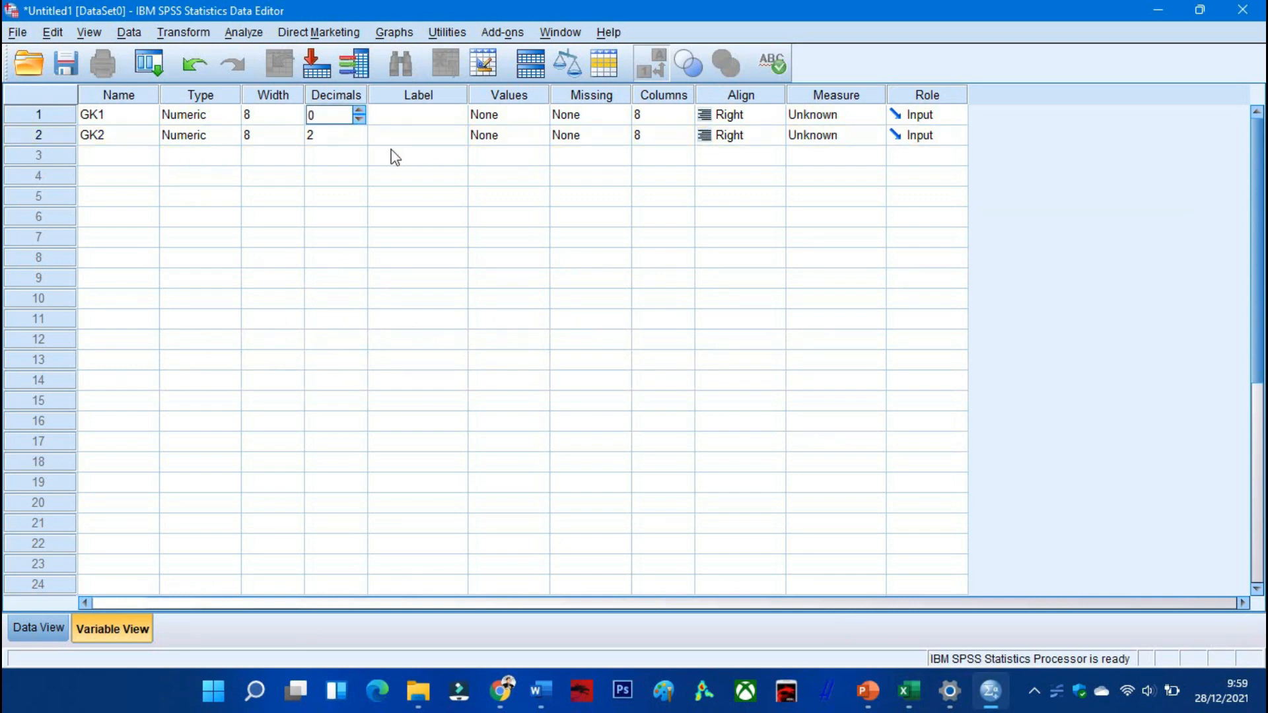
pyautogui.click(439, 117)
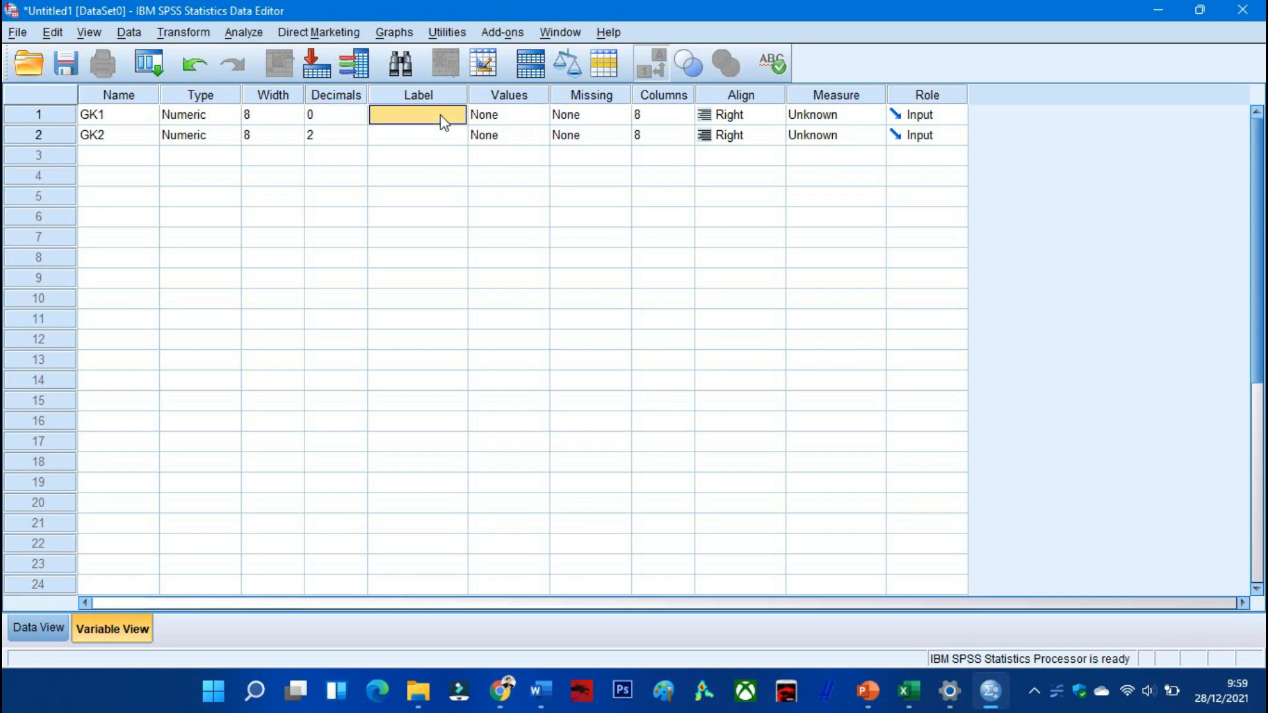
pyautogui.write('G')
pyautogui.write('ayaKepe')
pyautogui.write('mimpu')
pyautogui.press('BackSpace')
pyautogui.write('inan')
pyautogui.click(446, 137)
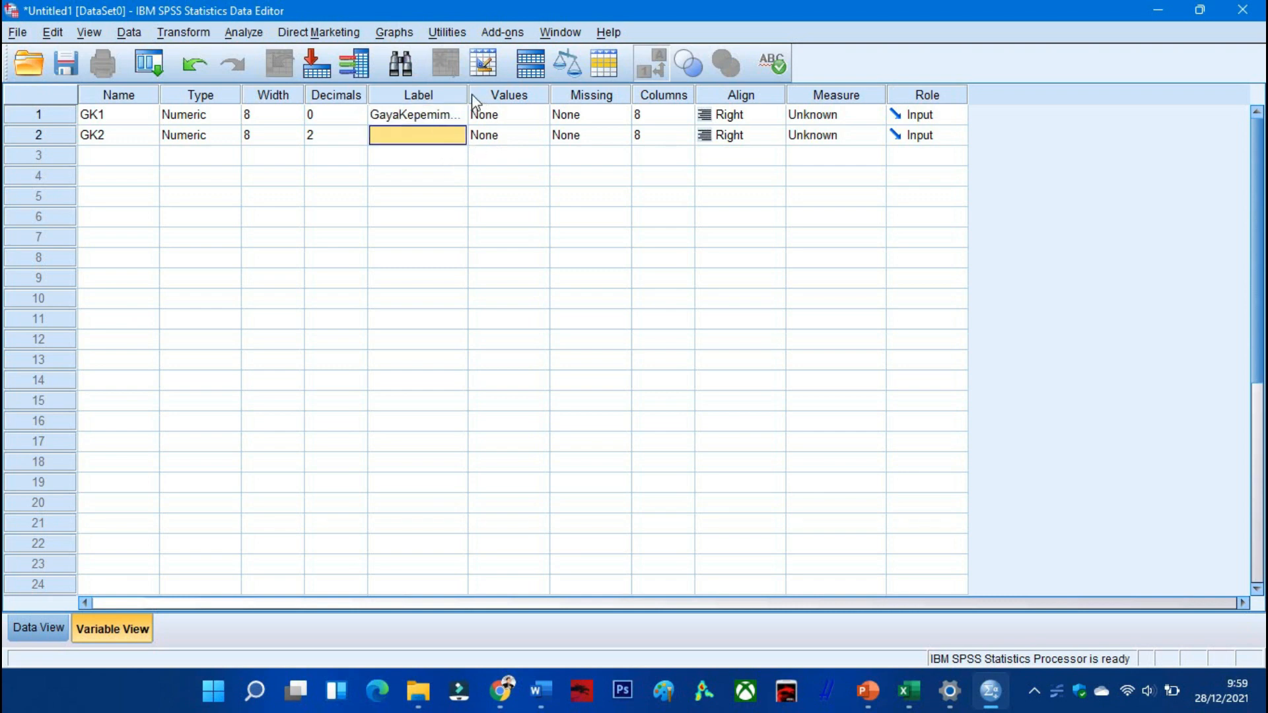
pyautogui.moveTo(467, 93); pyautogui.dragTo(520, 89)
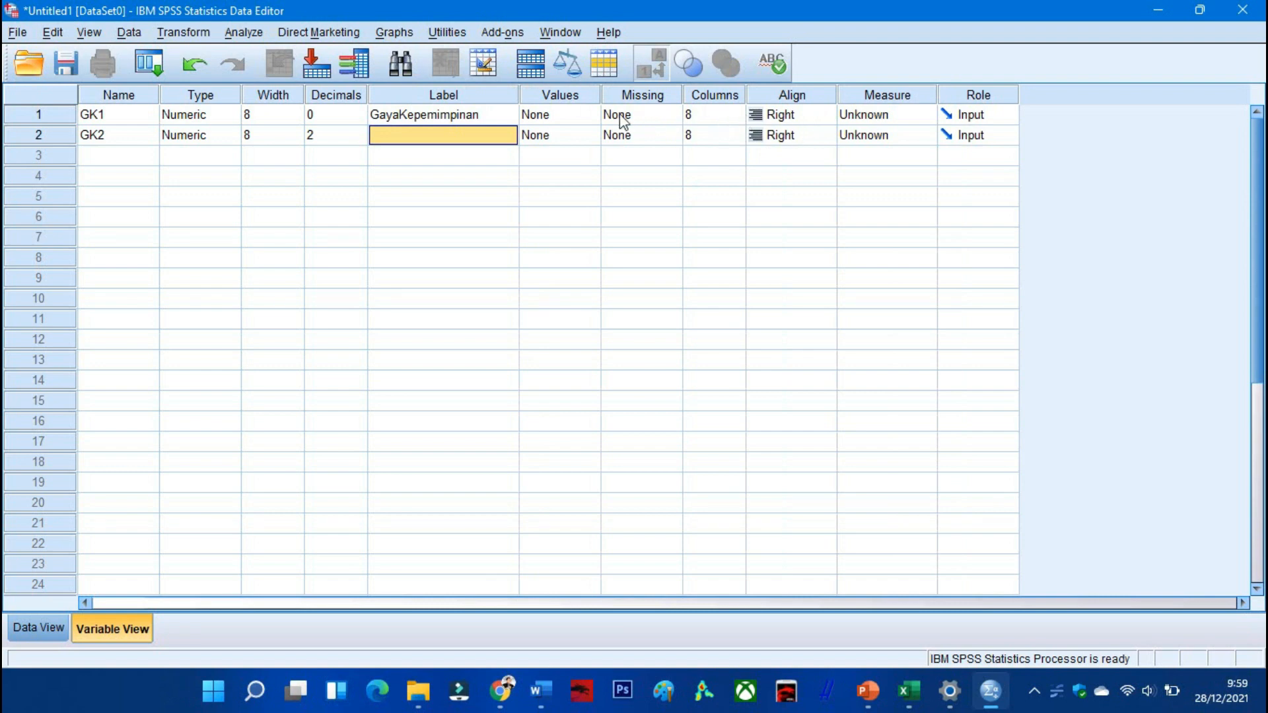
pyautogui.click(579, 115)
pyautogui.click(589, 114)
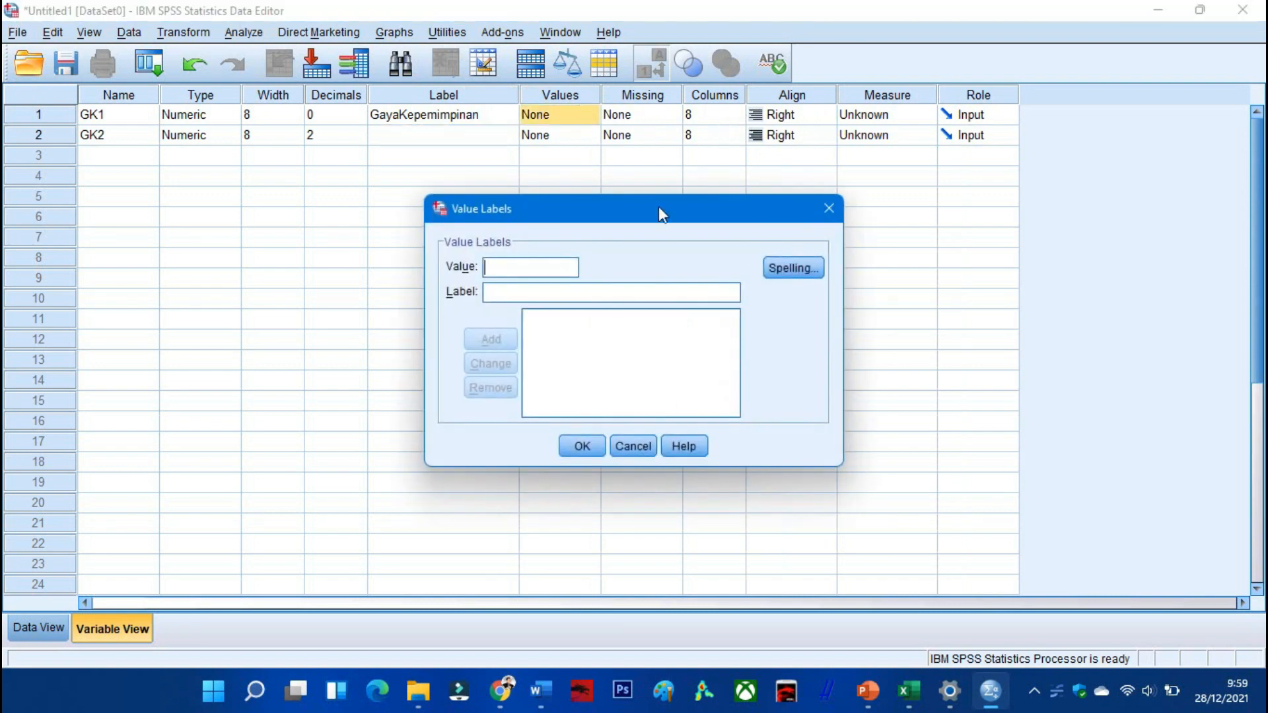
pyautogui.click(649, 454)
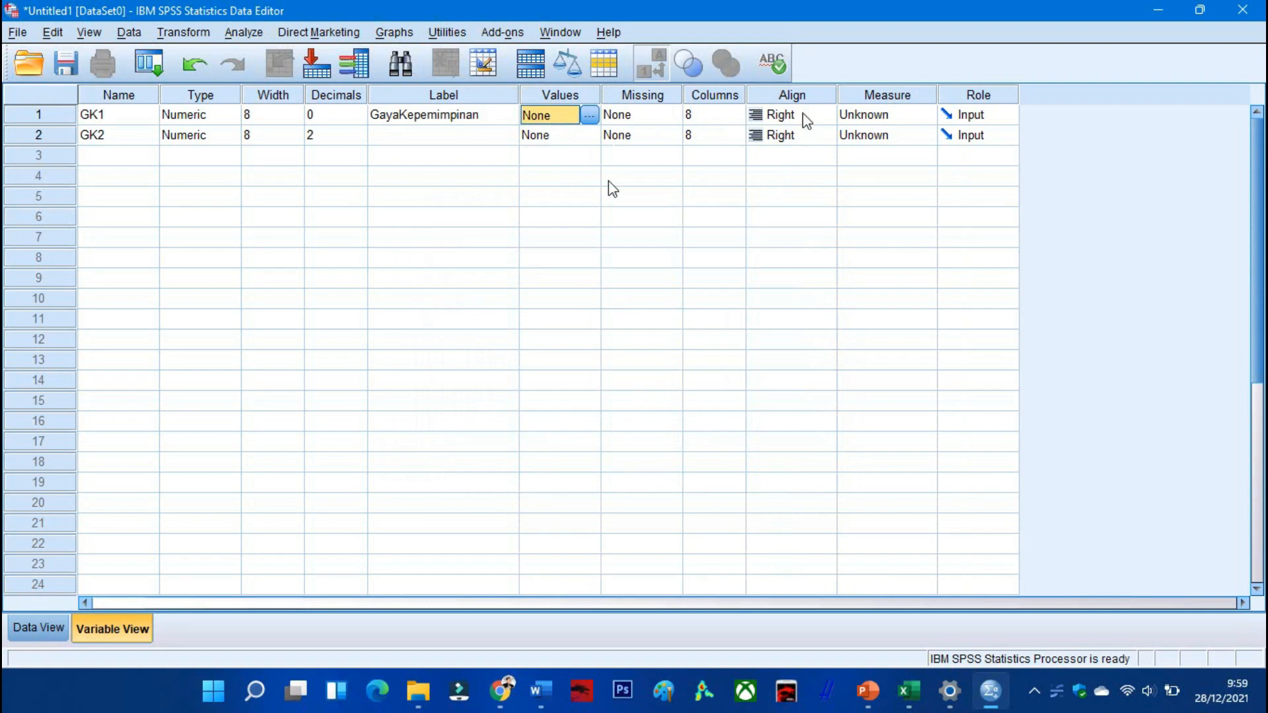
# - Set the measurement level of both GK1 and GK2 to Scale
pyautogui.click(915, 123)
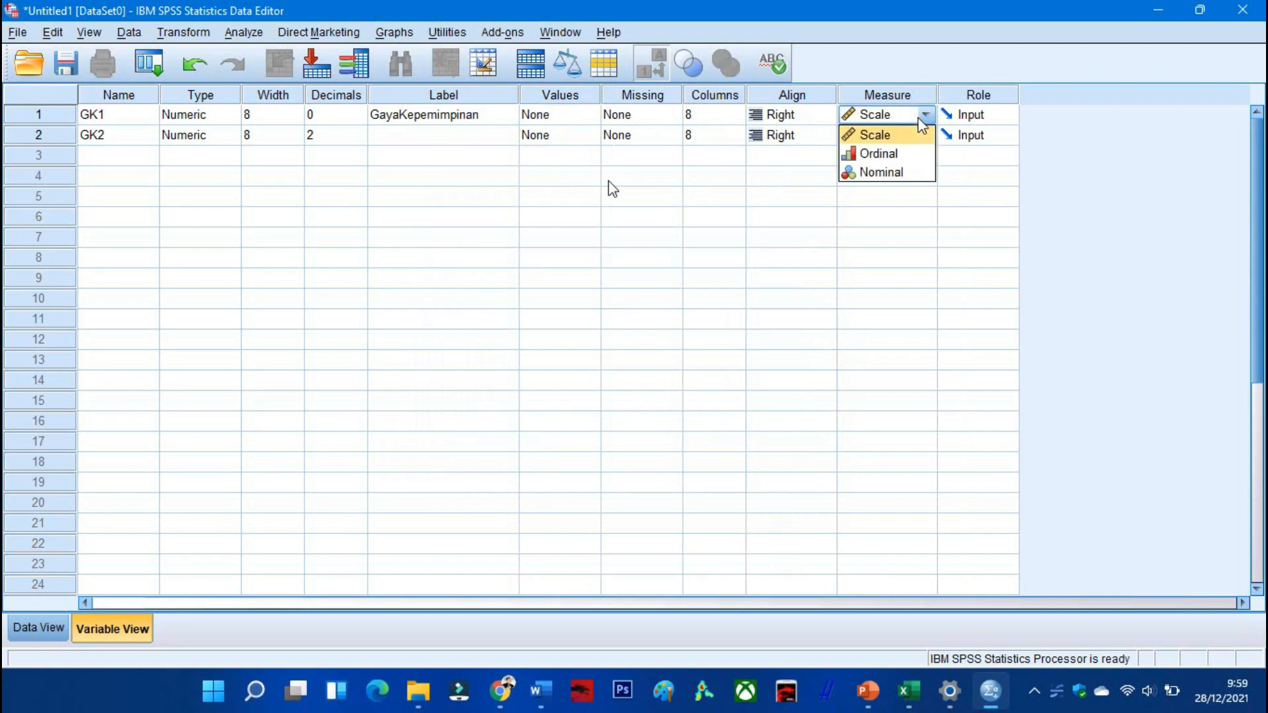
pyautogui.click(884, 137)
pyautogui.click(938, 138)
pyautogui.click(925, 136)
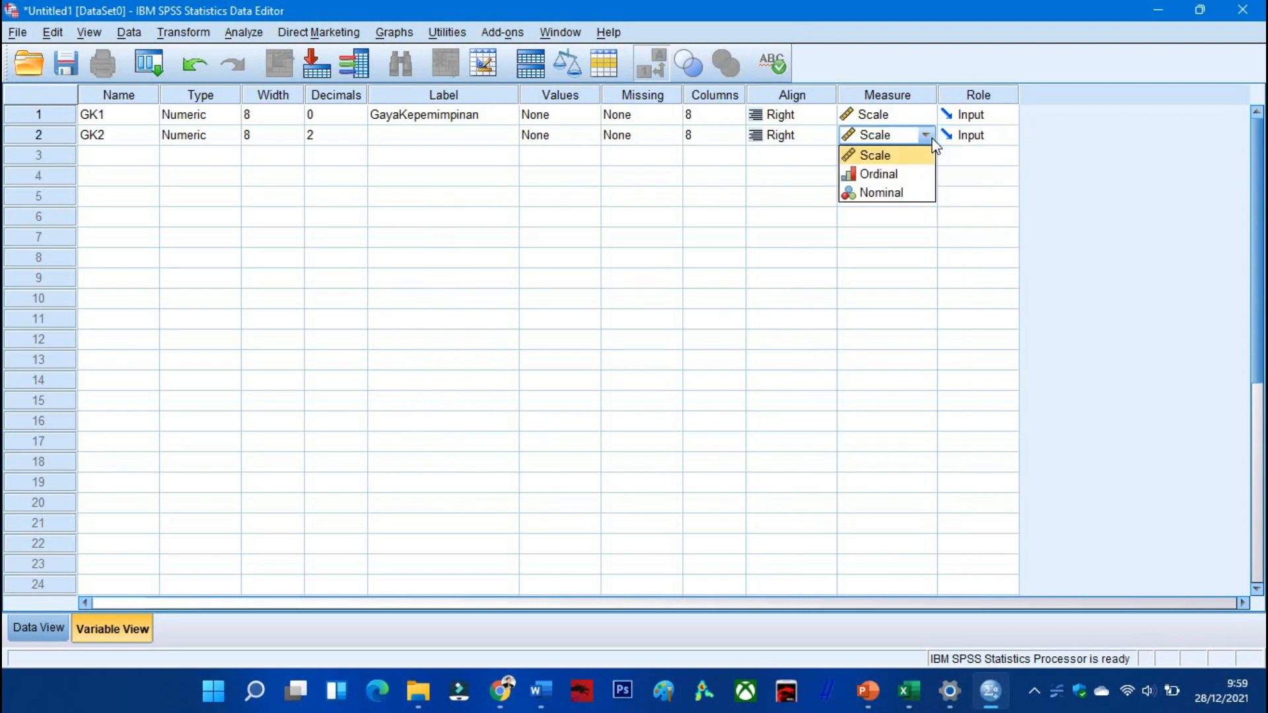
pyautogui.click(910, 155)
# - Try to copy the names GK1 and GK2 into the variable list from the third row
pyautogui.click(122, 156)
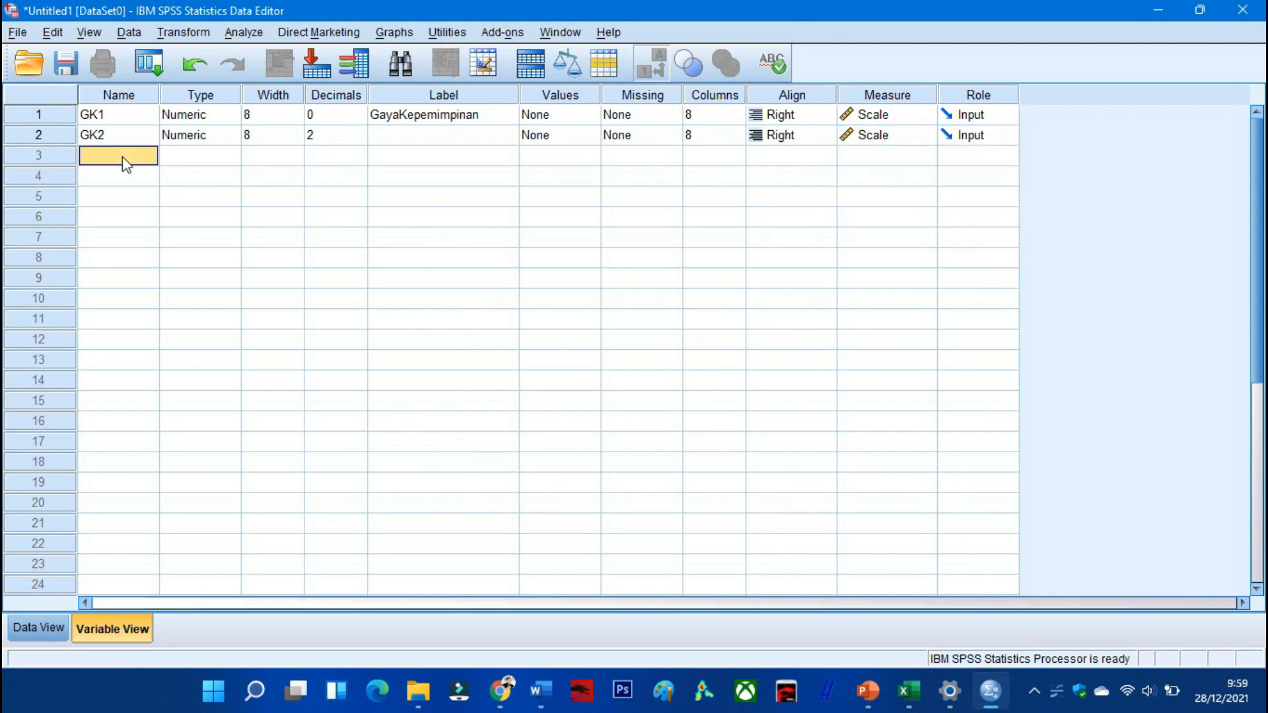
pyautogui.moveTo(112, 118); pyautogui.dragTo(118, 139)
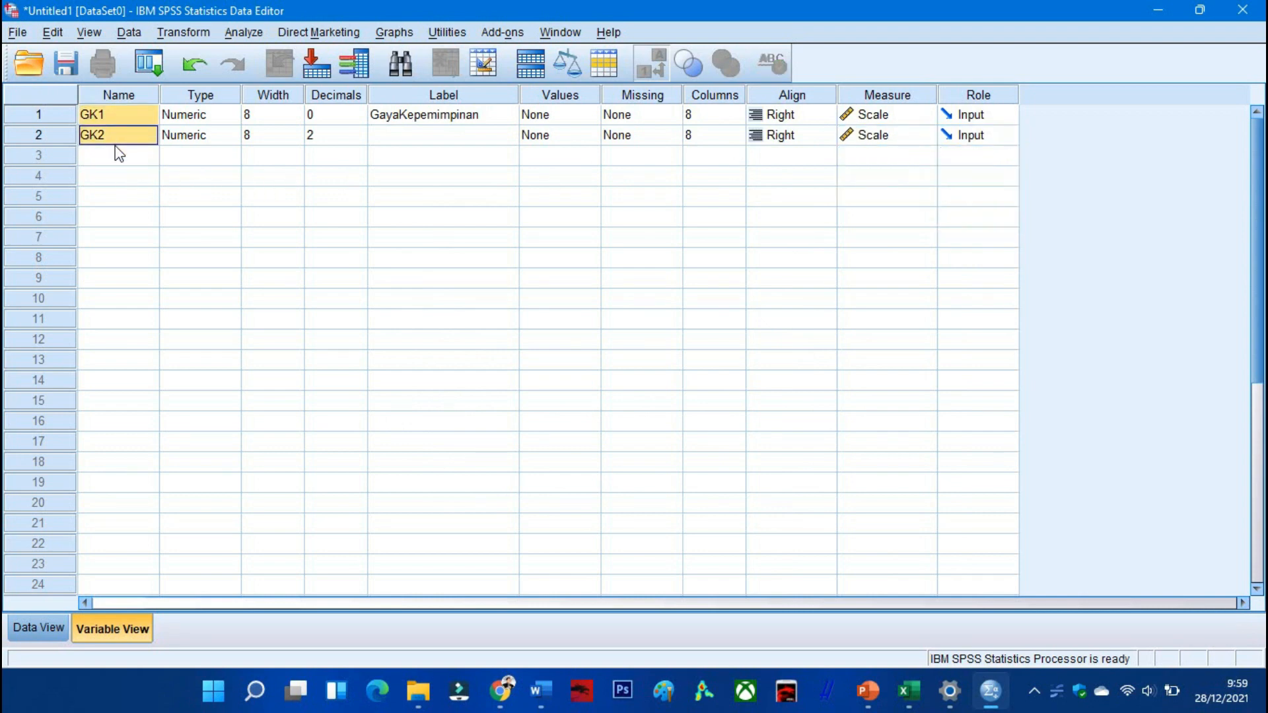
pyautogui.click(109, 162)
pyautogui.hotkey('ctrl', 'v')
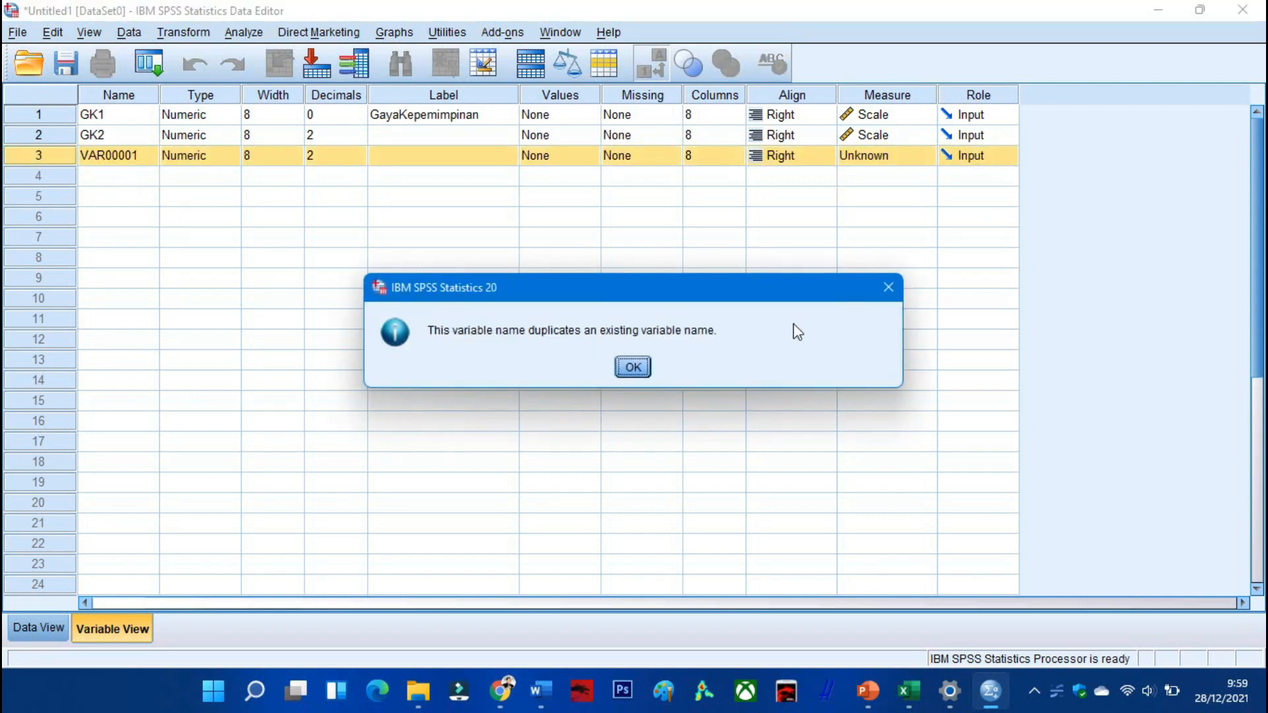
pyautogui.click(633, 367)
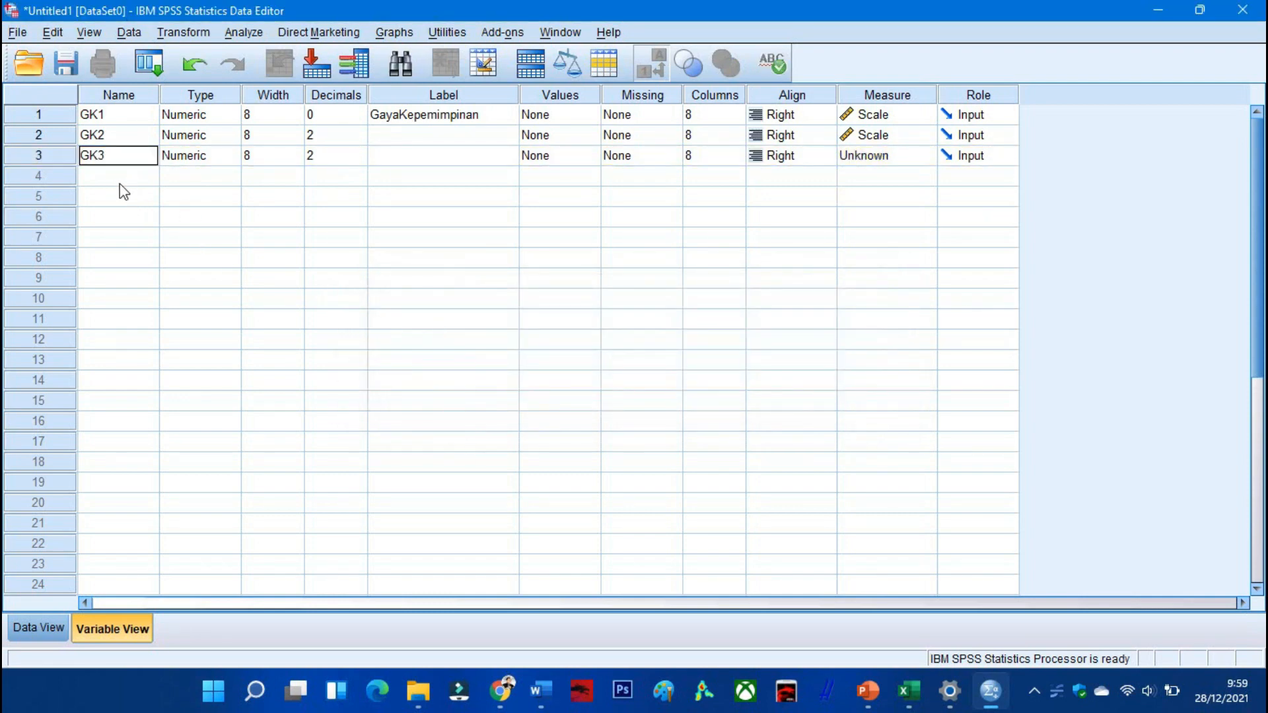
# - Name the variables in rows 3, 4 and 5 GK3, GK4 and GK5
pyautogui.write('GK')
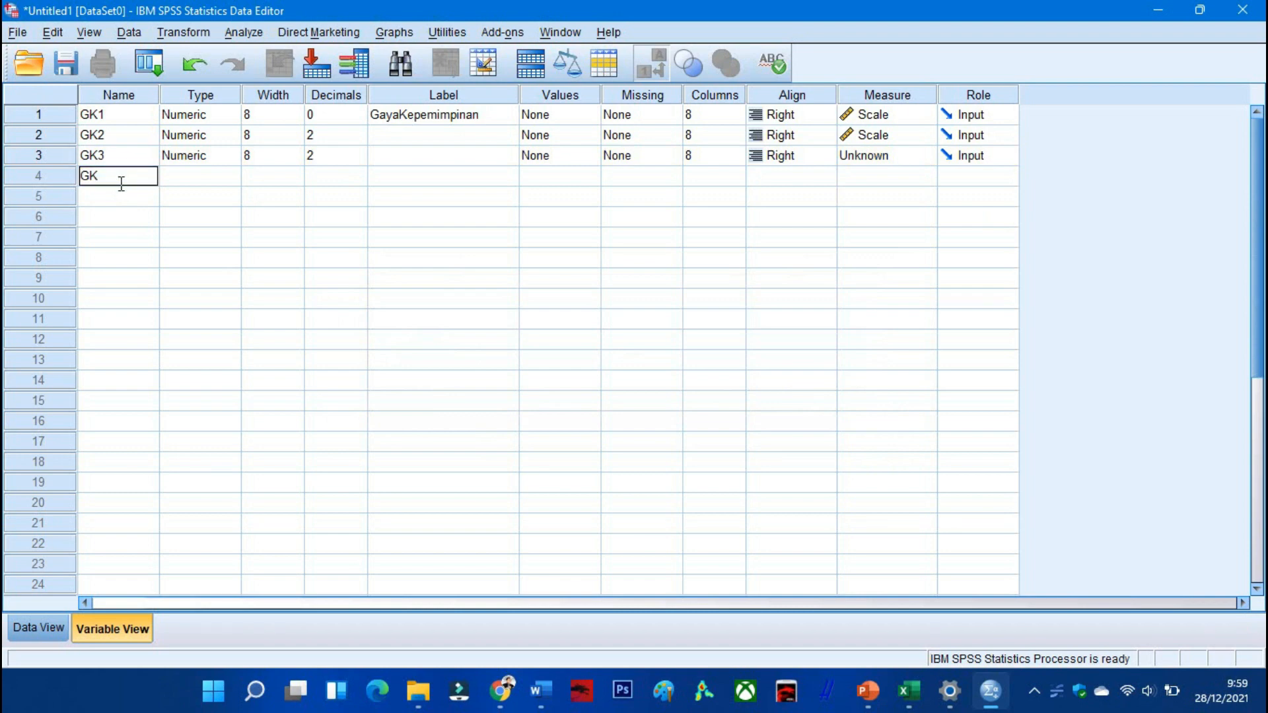
pyautogui.write('4')
pyautogui.press('Return')
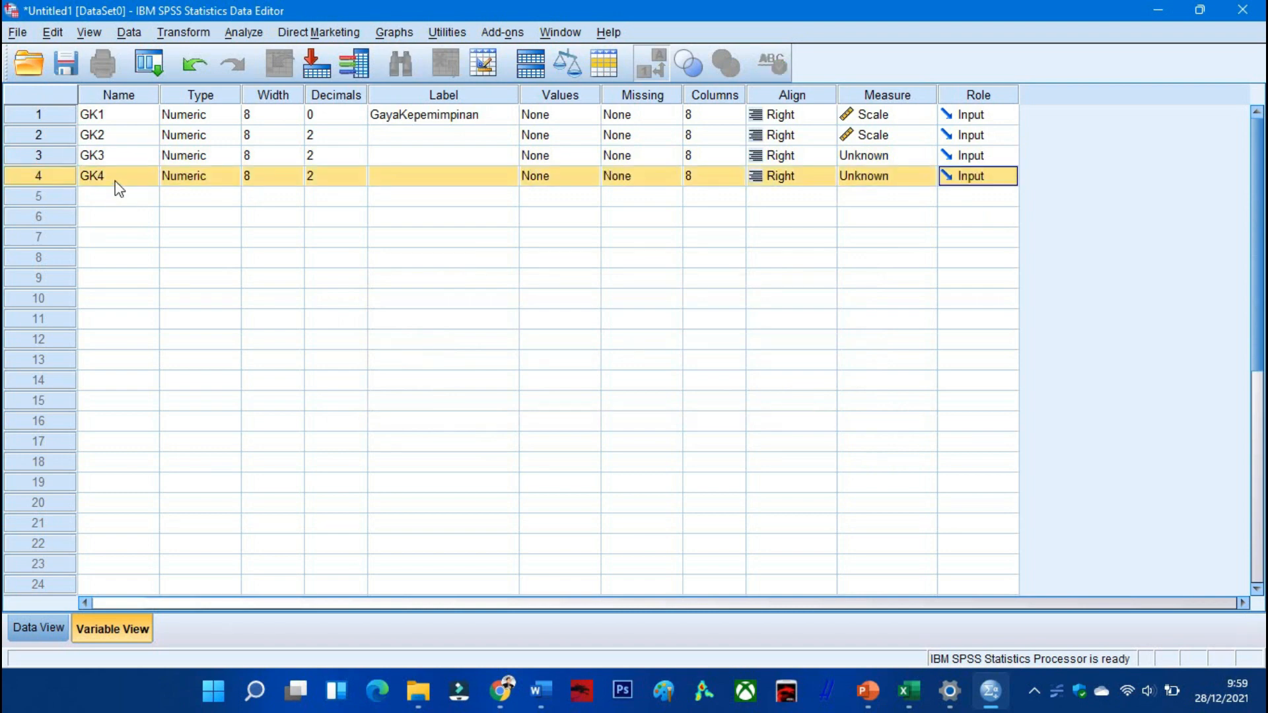
pyautogui.click(114, 195)
pyautogui.write('GK')
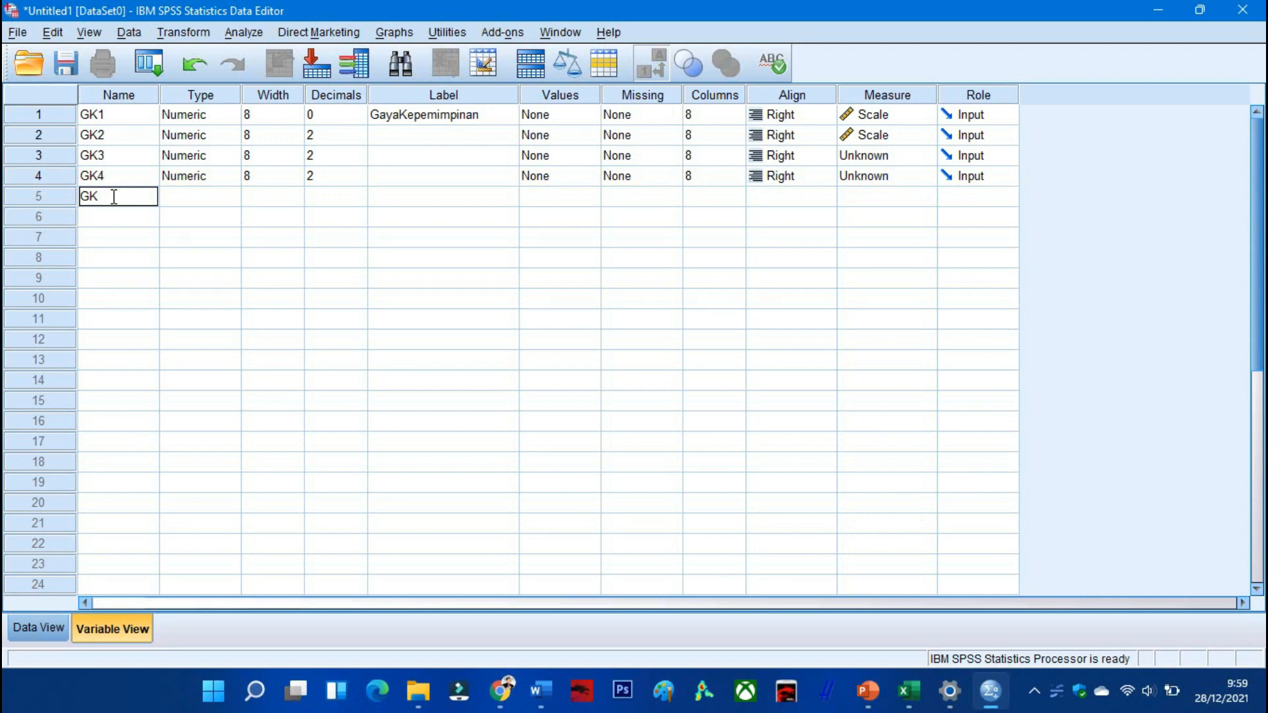
pyautogui.write('5')
pyautogui.press('Return')
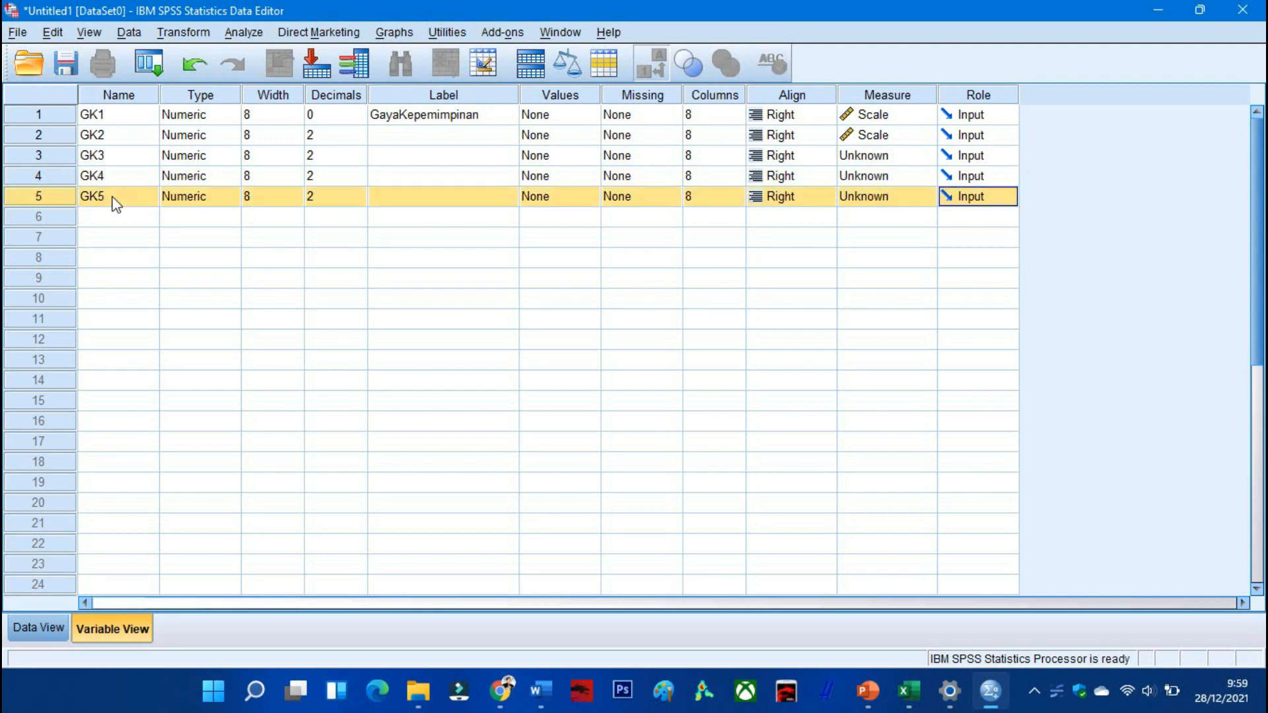
# - Add the variables GK6 and GK7 in rows 6 and 7
pyautogui.click(110, 227)
pyautogui.write('GK')
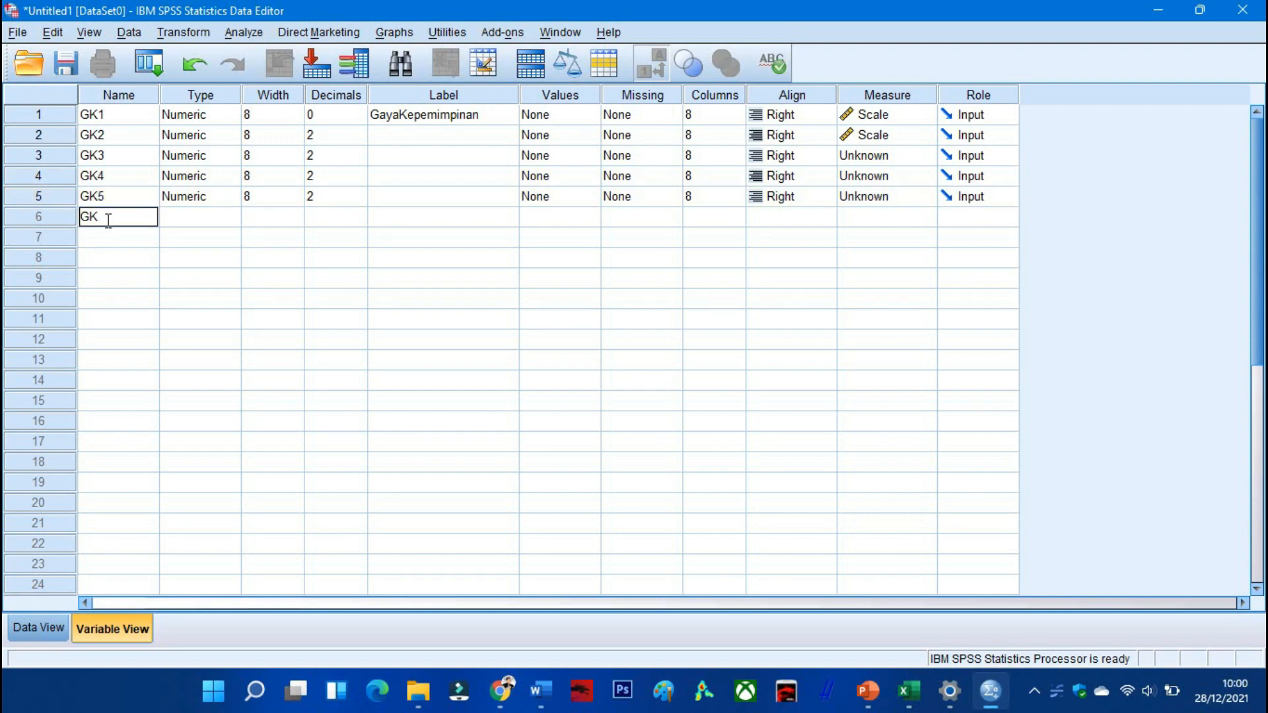
pyautogui.write('6')
pyautogui.press('Return')
pyautogui.click(103, 246)
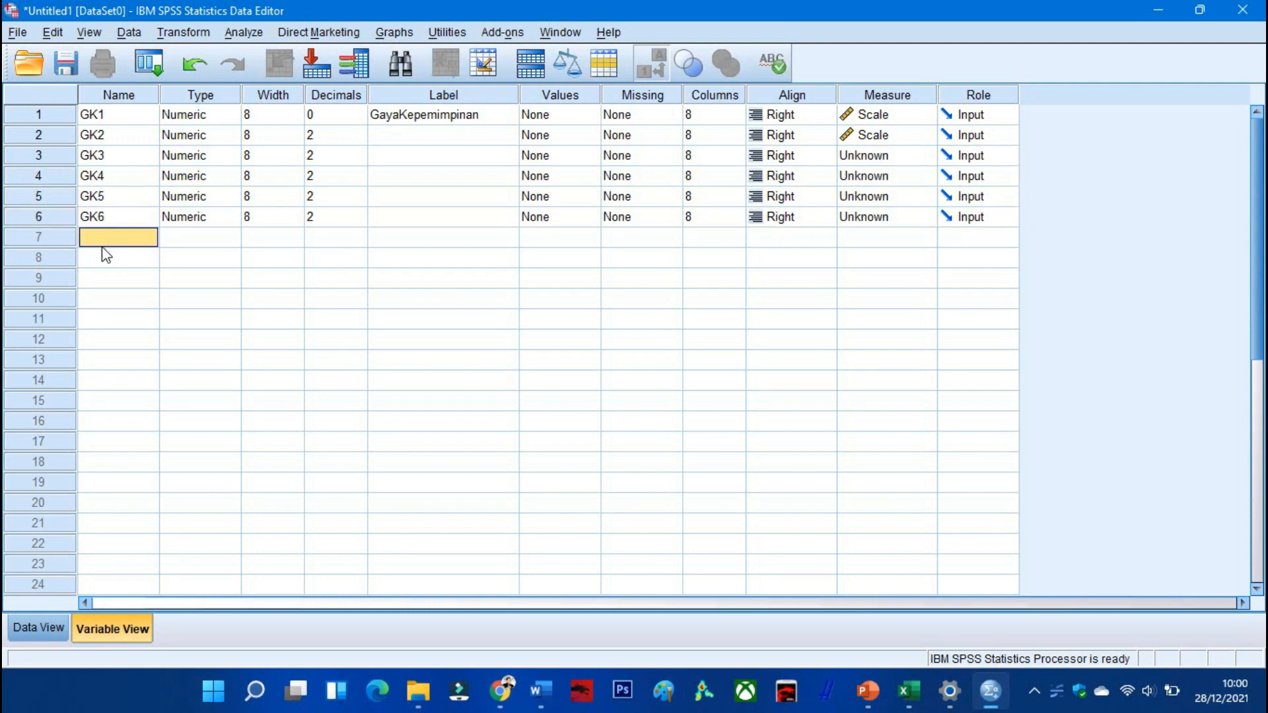
pyautogui.write('GK7')
pyautogui.press('Return')
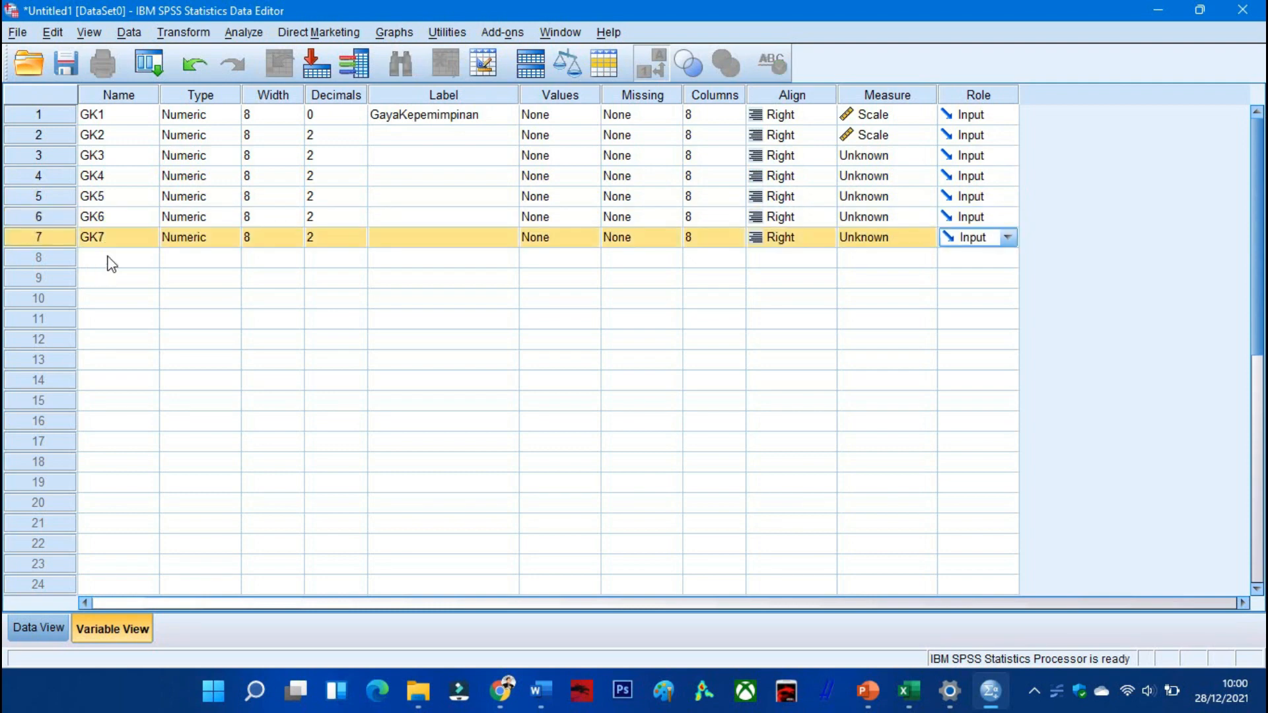
# - Add the variables GK8, GK9 and GK10 in rows 8, 9 and 10
pyautogui.click(111, 263)
pyautogui.write('GK')
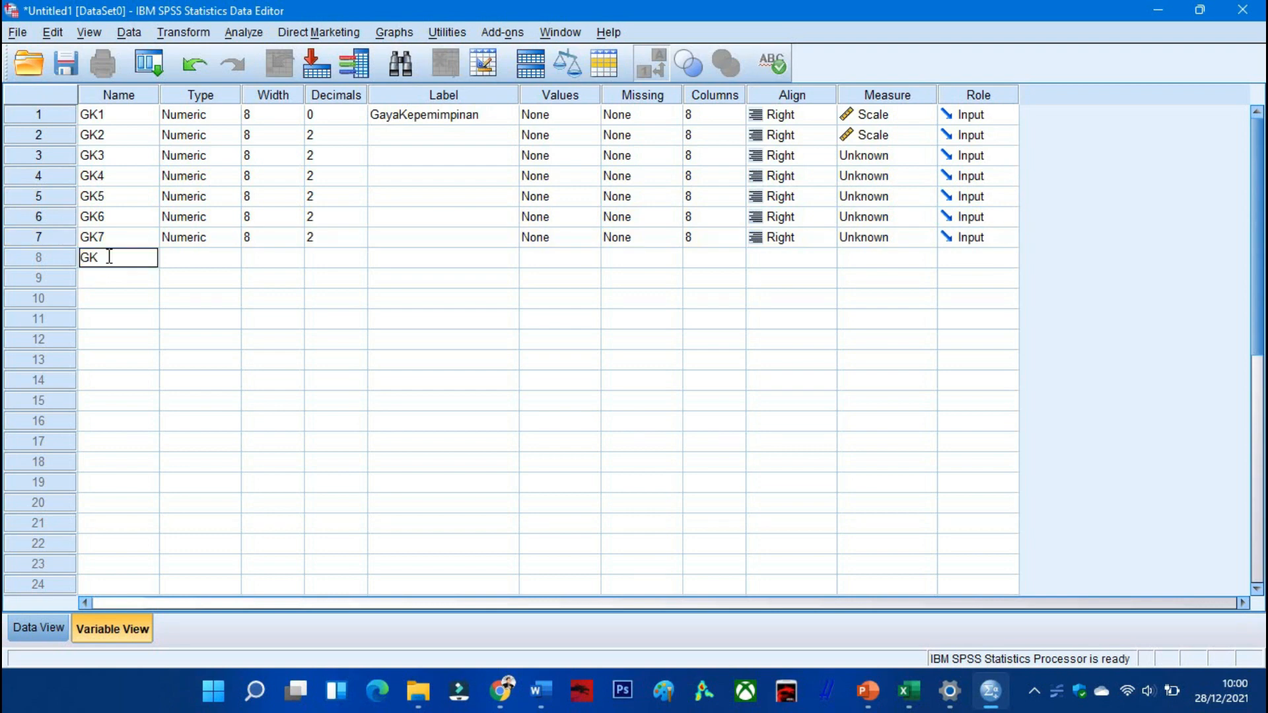
pyautogui.write('8')
pyautogui.press('Return')
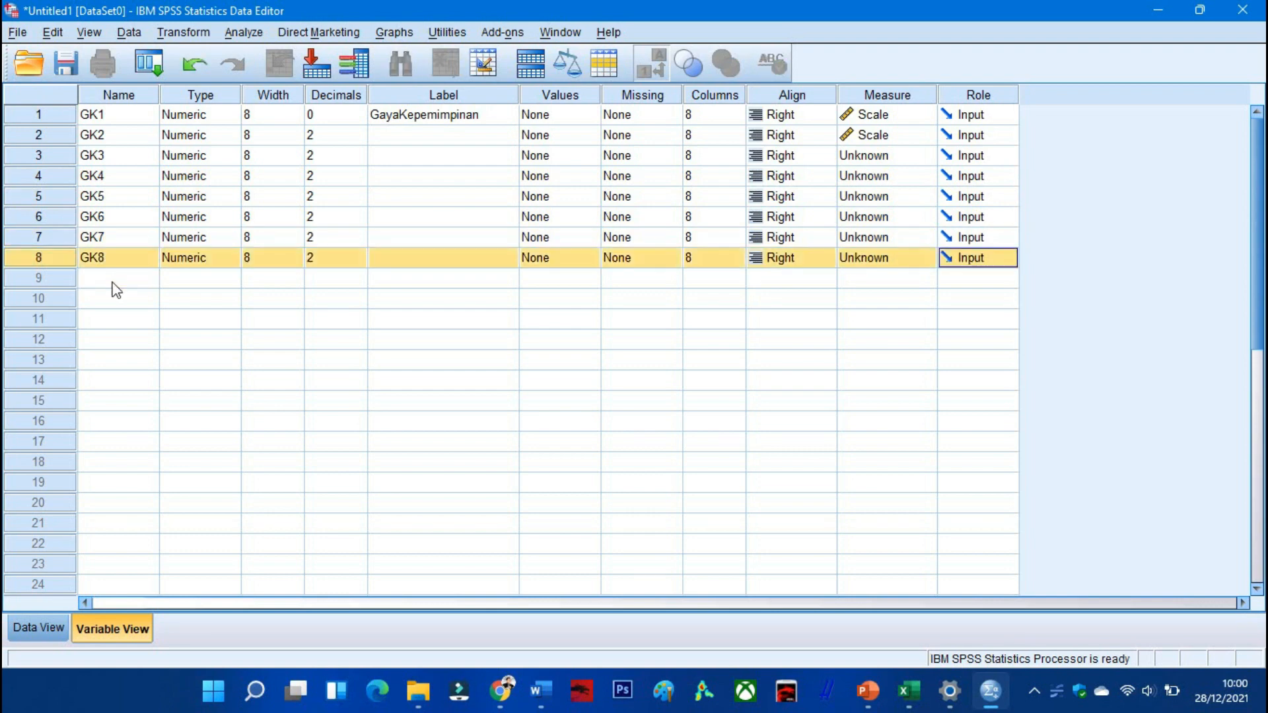
pyautogui.click(116, 280)
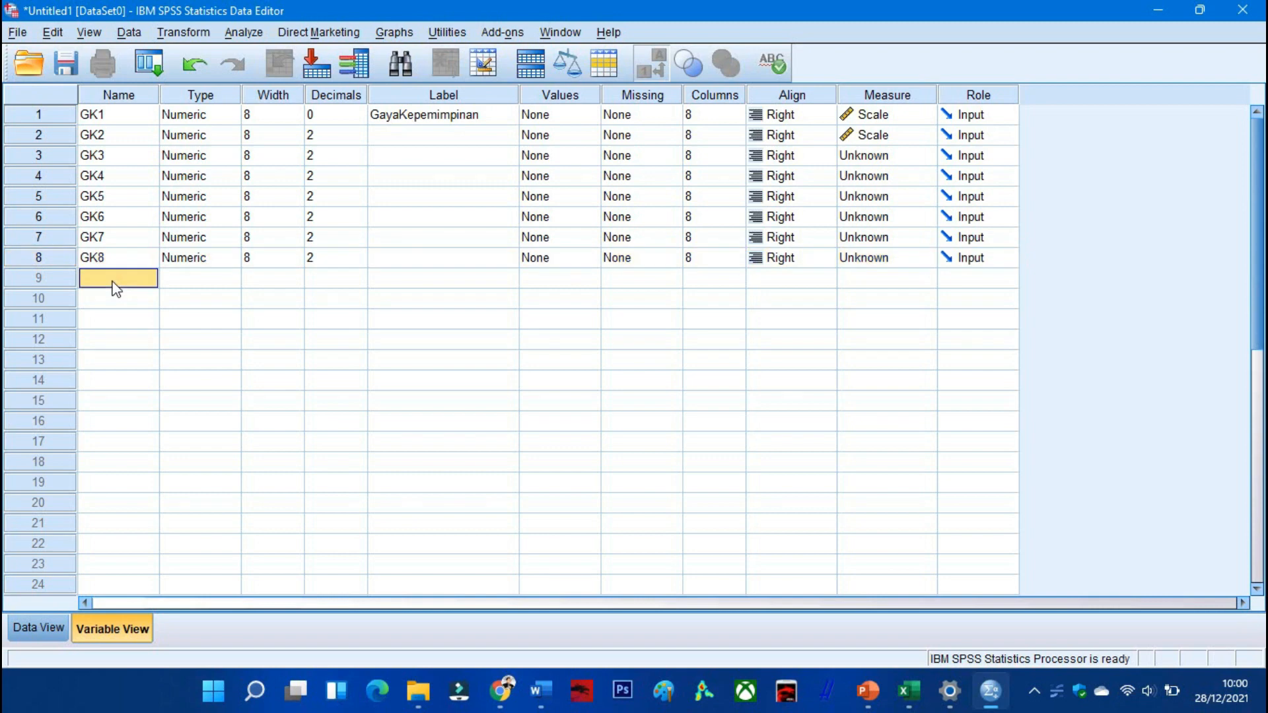
pyautogui.write('GK9')
pyautogui.press('Return')
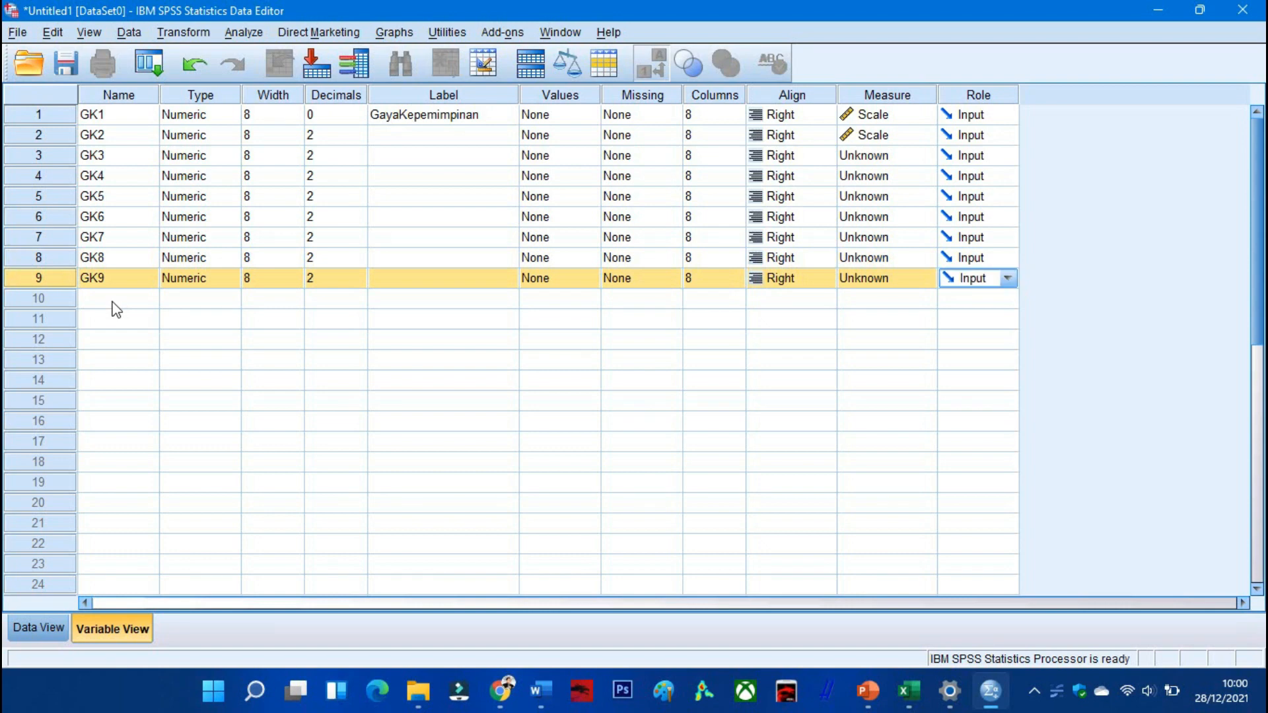
pyautogui.click(116, 299)
pyautogui.write('G')
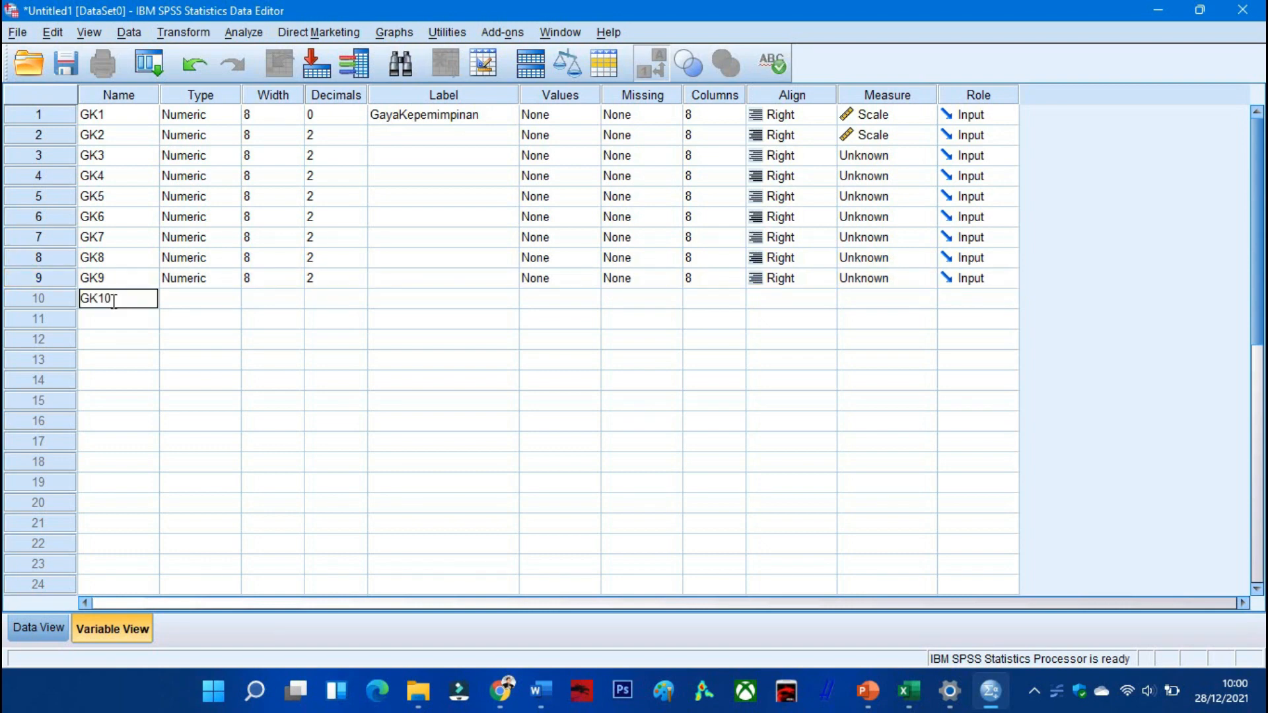
pyautogui.write('K10')
pyautogui.click(390, 340)
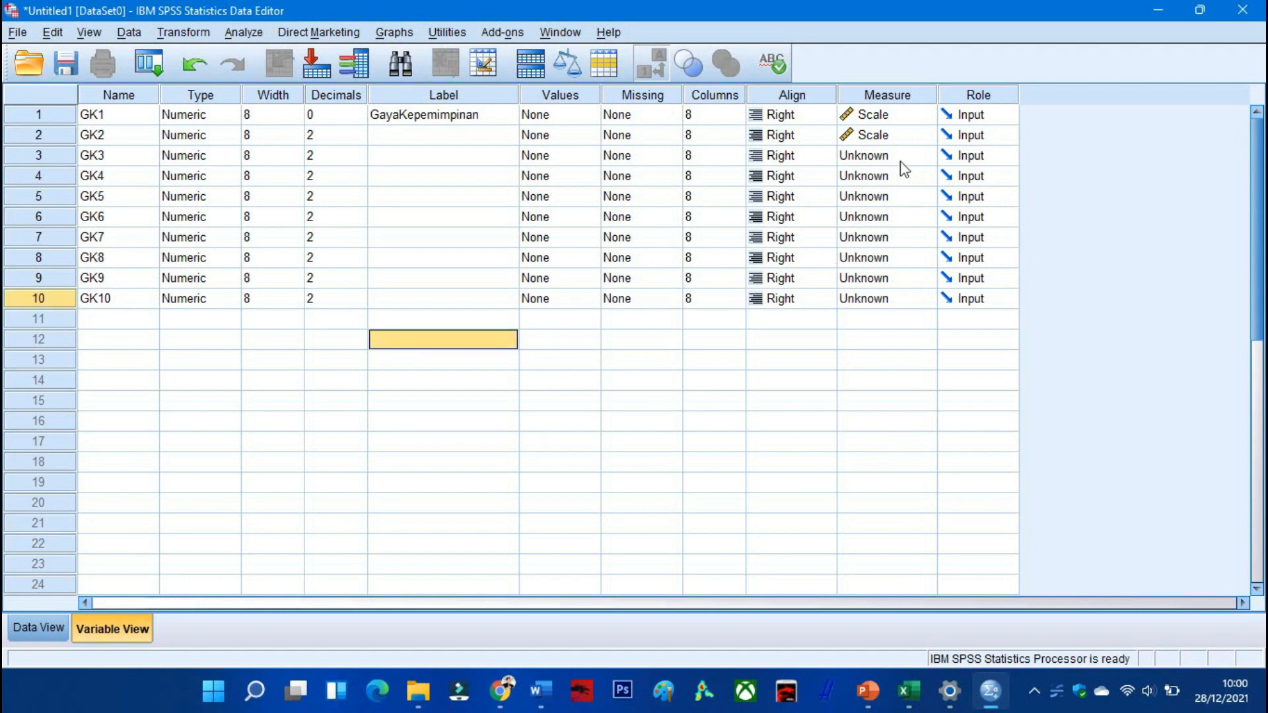
# - Set the measurement level of the variables GK3 through GK10 to Scale
pyautogui.click(924, 155)
pyautogui.click(878, 176)
pyautogui.click(924, 175)
pyautogui.click(885, 192)
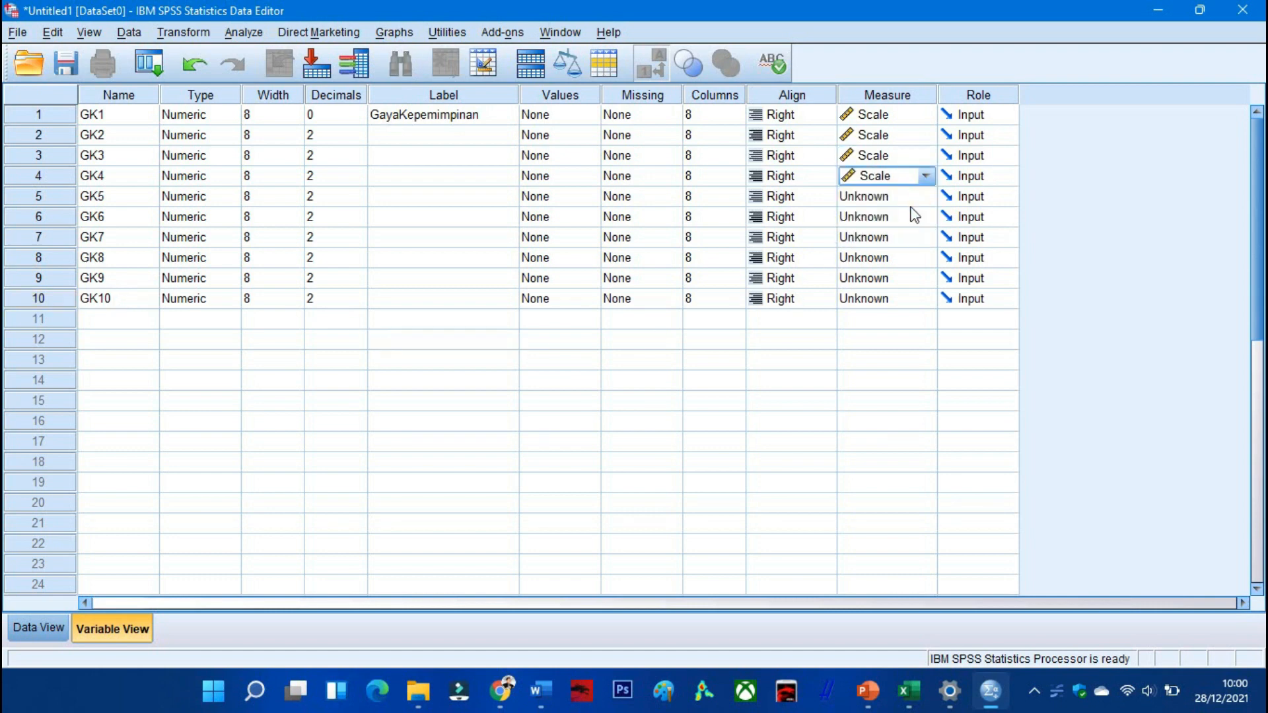
pyautogui.click(910, 199)
pyautogui.click(906, 213)
pyautogui.click(896, 220)
pyautogui.click(894, 236)
pyautogui.click(887, 240)
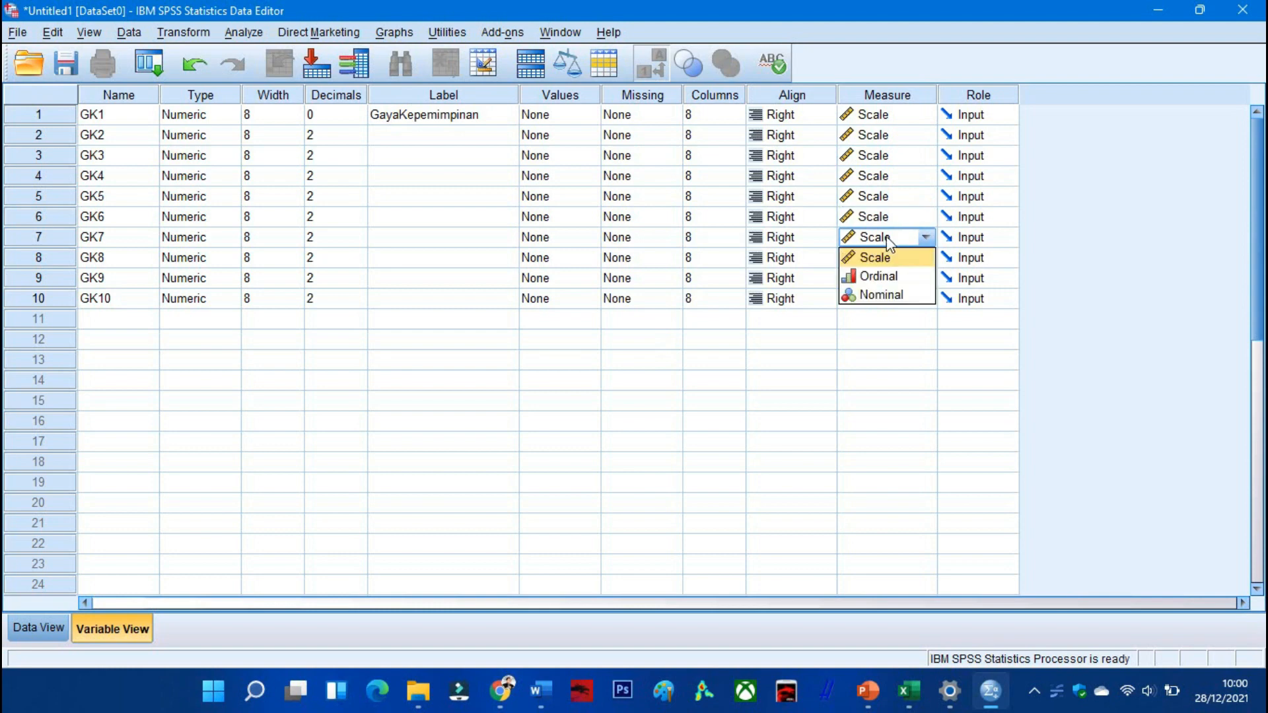
pyautogui.click(873, 258)
pyautogui.click(875, 260)
pyautogui.click(878, 278)
pyautogui.click(876, 283)
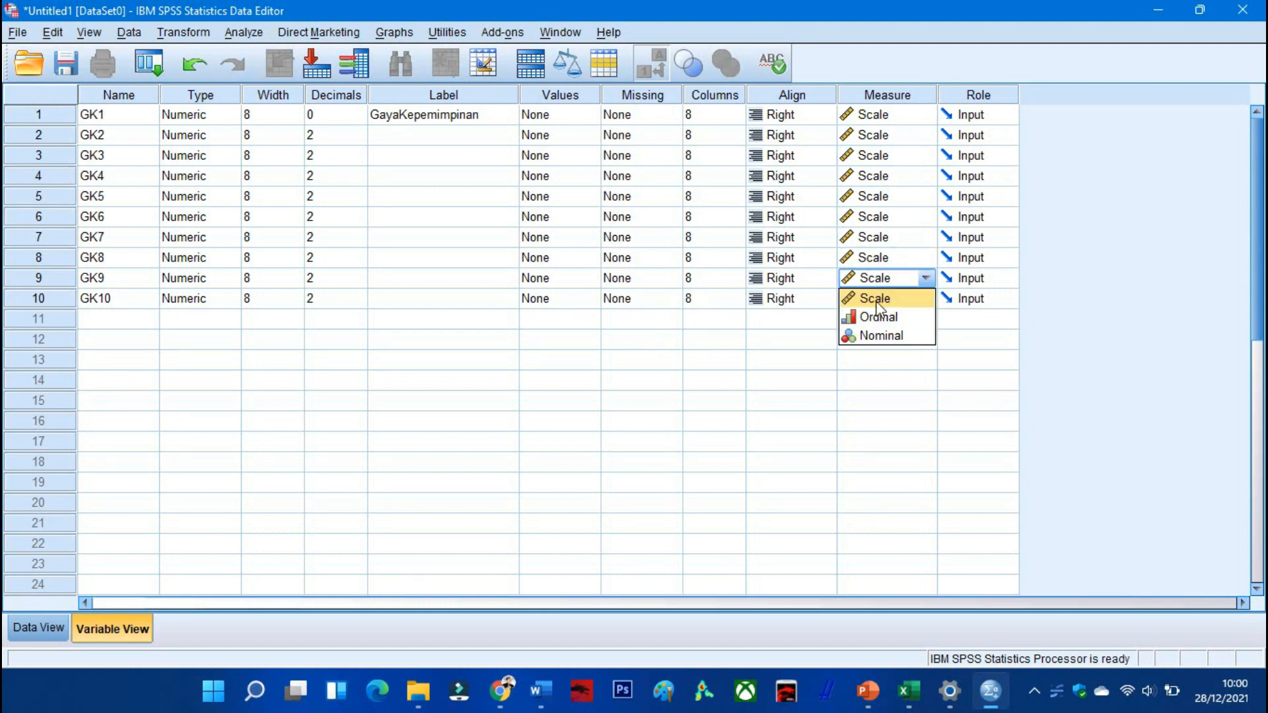
pyautogui.click(877, 298)
pyautogui.click(877, 299)
pyautogui.click(876, 318)
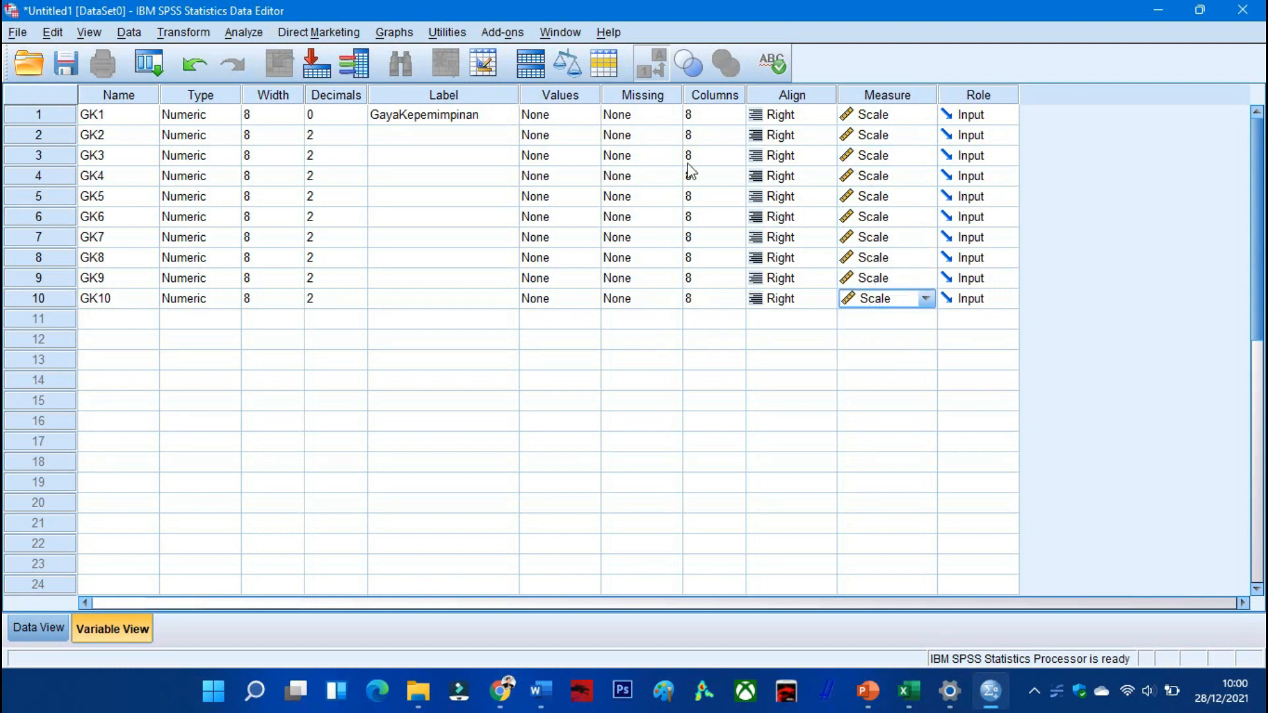
# - Set the number of decimals to 0 for the variables GK2 through GK10
pyautogui.click(346, 137)
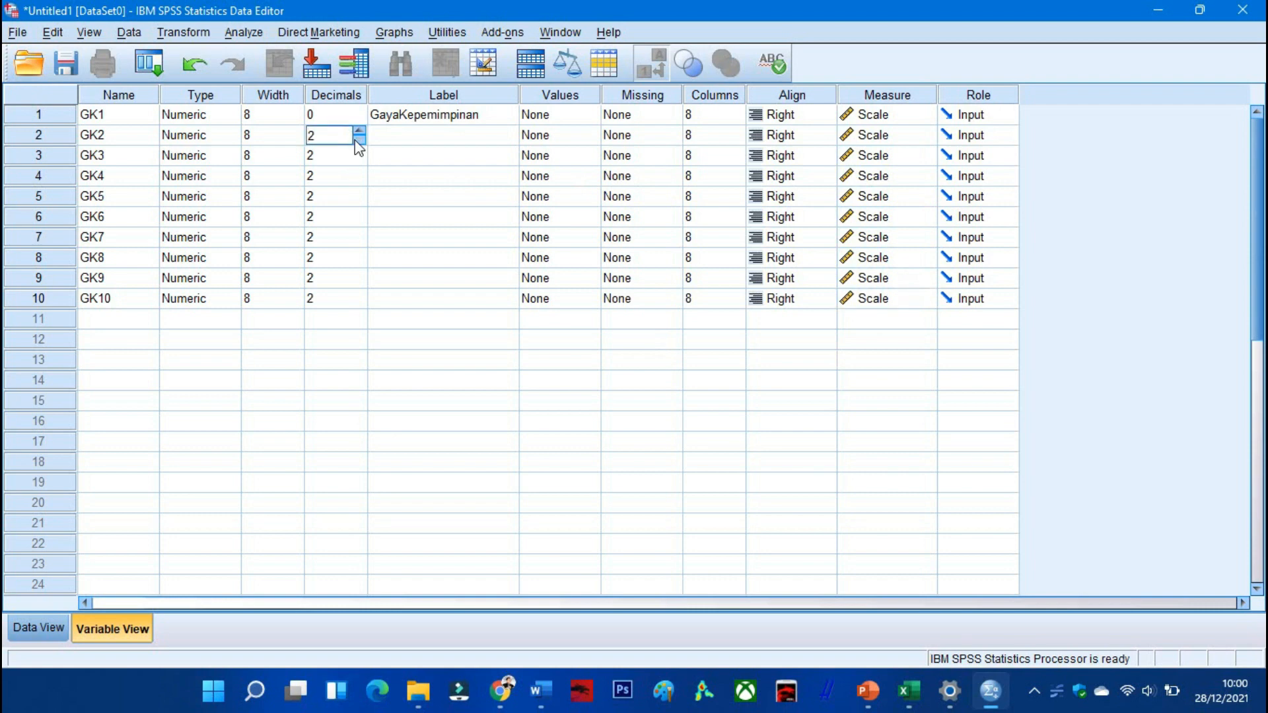
pyautogui.click(354, 163)
pyautogui.click(349, 175)
pyautogui.click(356, 197)
pyautogui.click(359, 200)
pyautogui.click(355, 220)
pyautogui.click(357, 223)
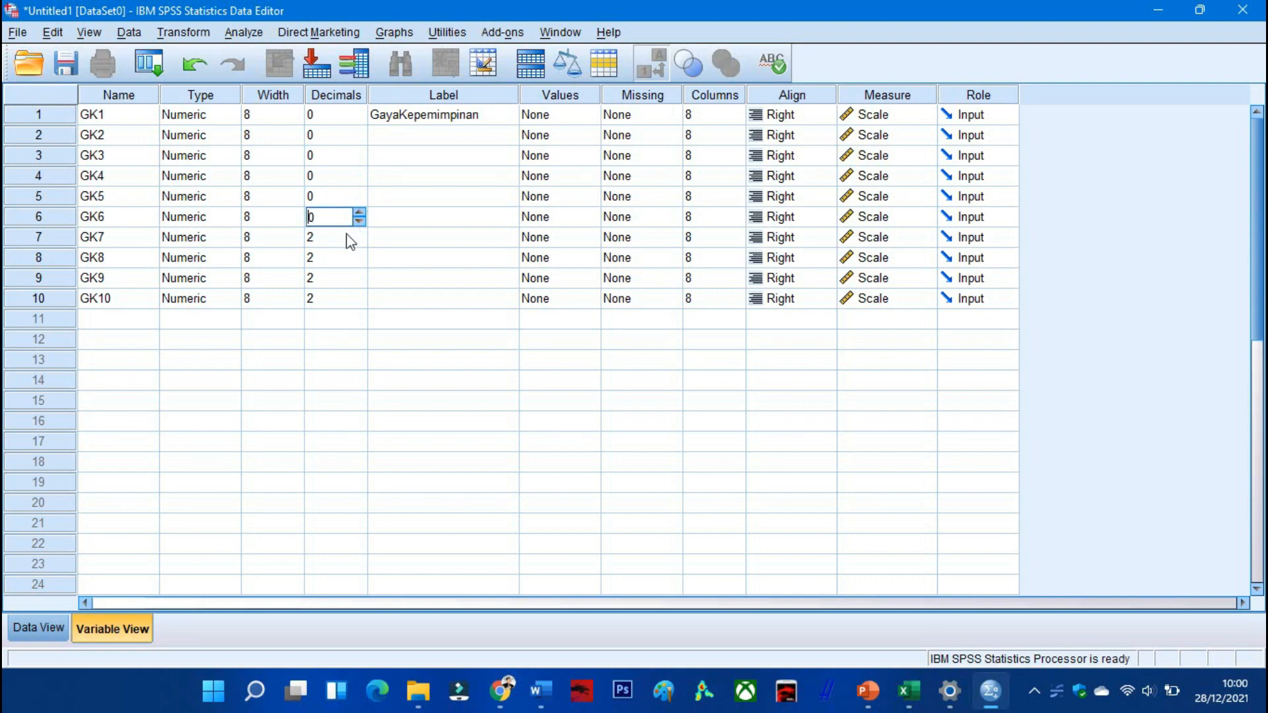
pyautogui.click(354, 242)
pyautogui.click(358, 243)
pyautogui.click(359, 243)
pyautogui.click(347, 264)
pyautogui.click(358, 262)
pyautogui.click(359, 262)
pyautogui.click(354, 276)
pyautogui.click(358, 274)
pyautogui.click(358, 298)
pyautogui.click(359, 304)
pyautogui.click(358, 304)
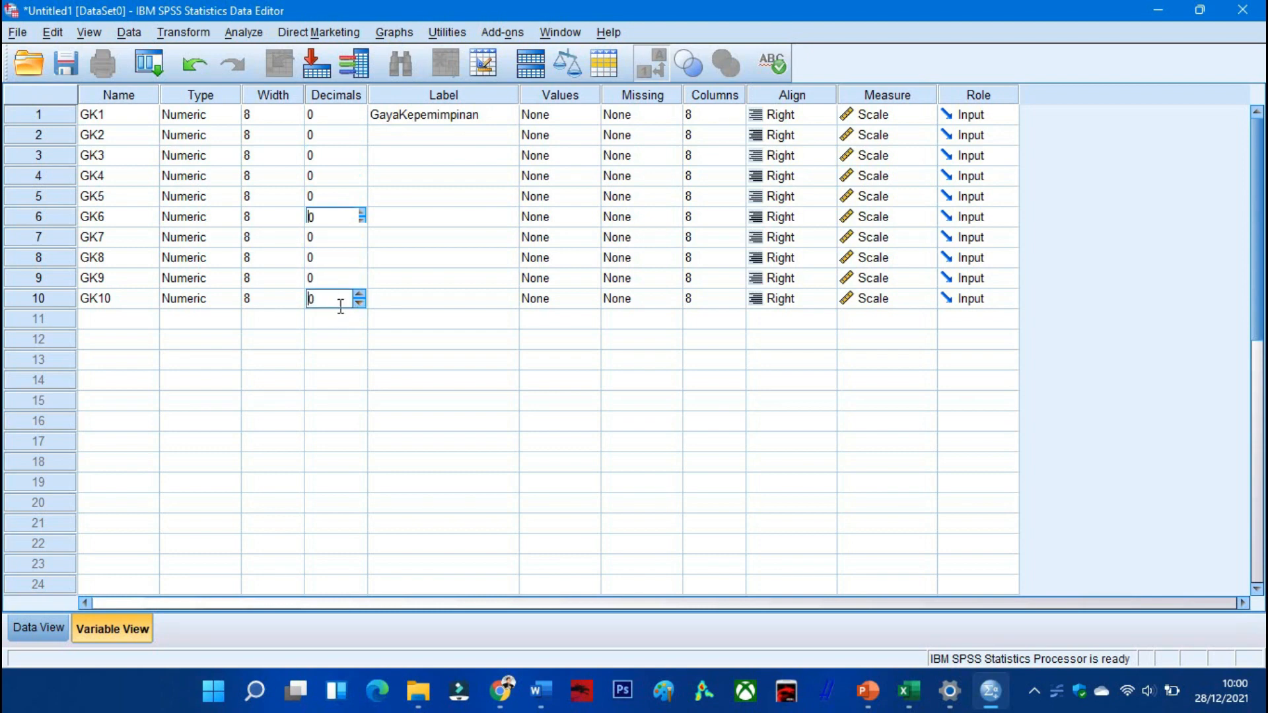
pyautogui.click(337, 319)
pyautogui.click(328, 134)
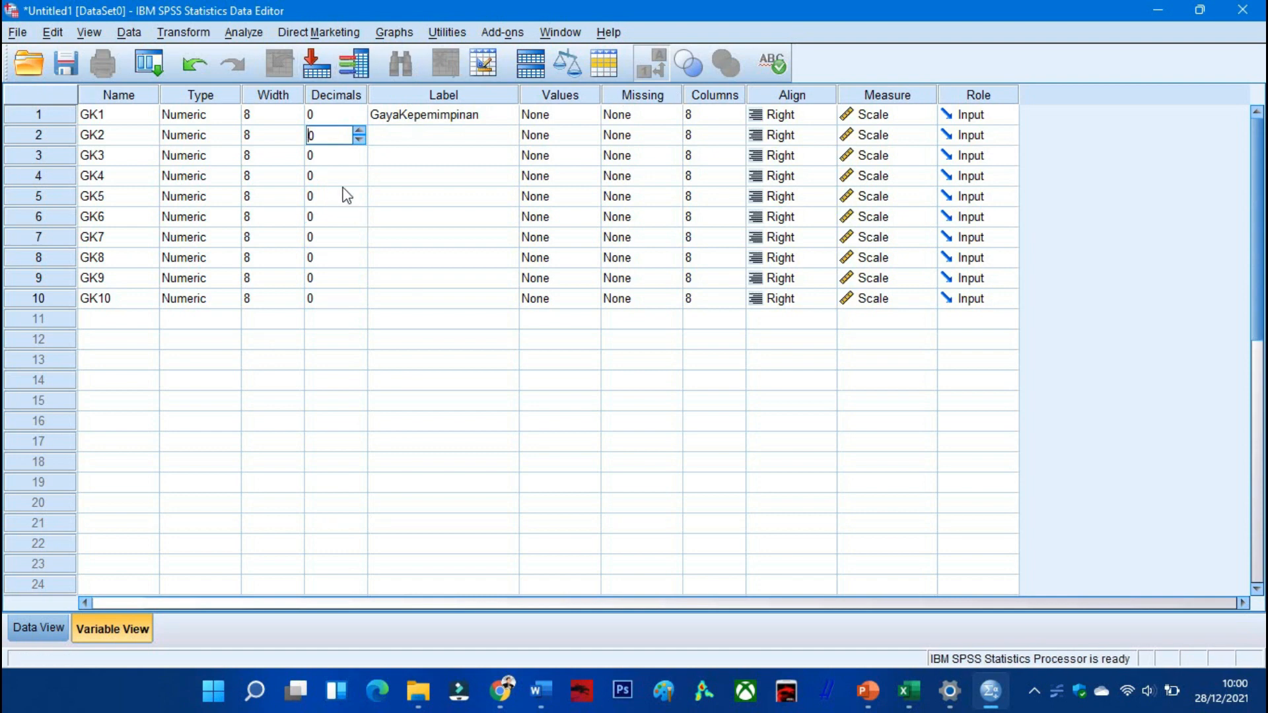
pyautogui.click(266, 320)
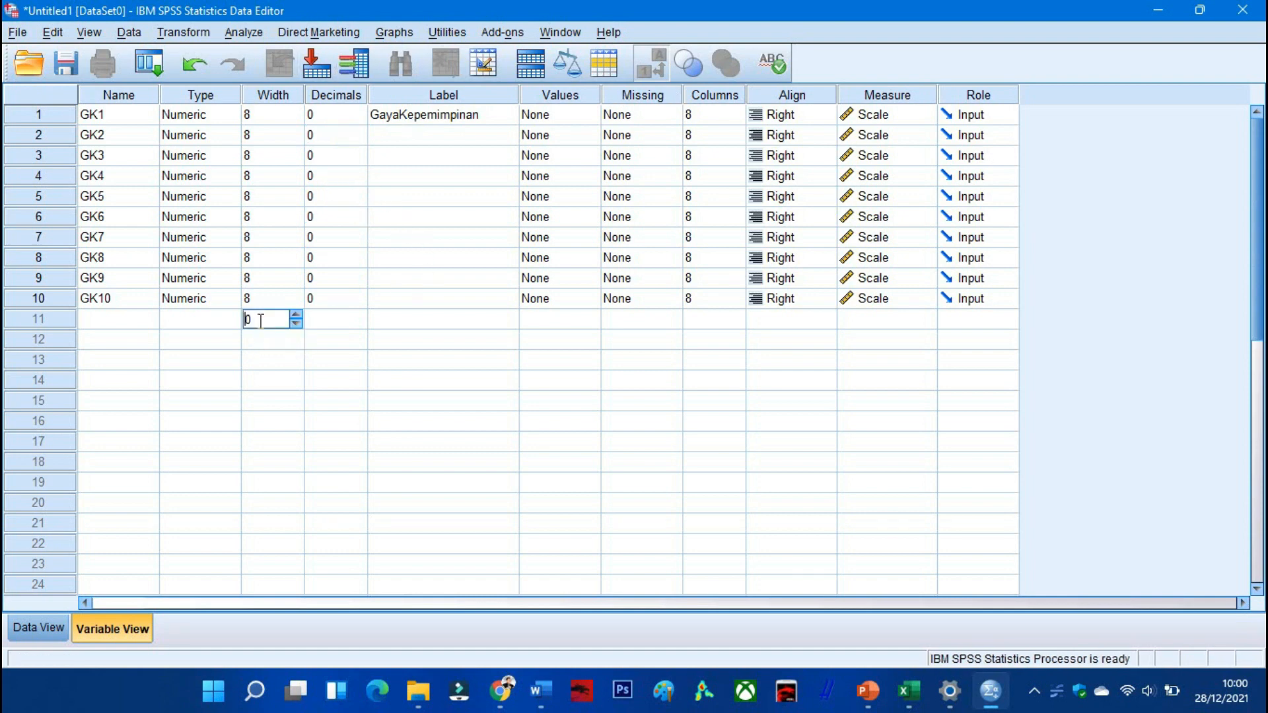
pyautogui.click(323, 305)
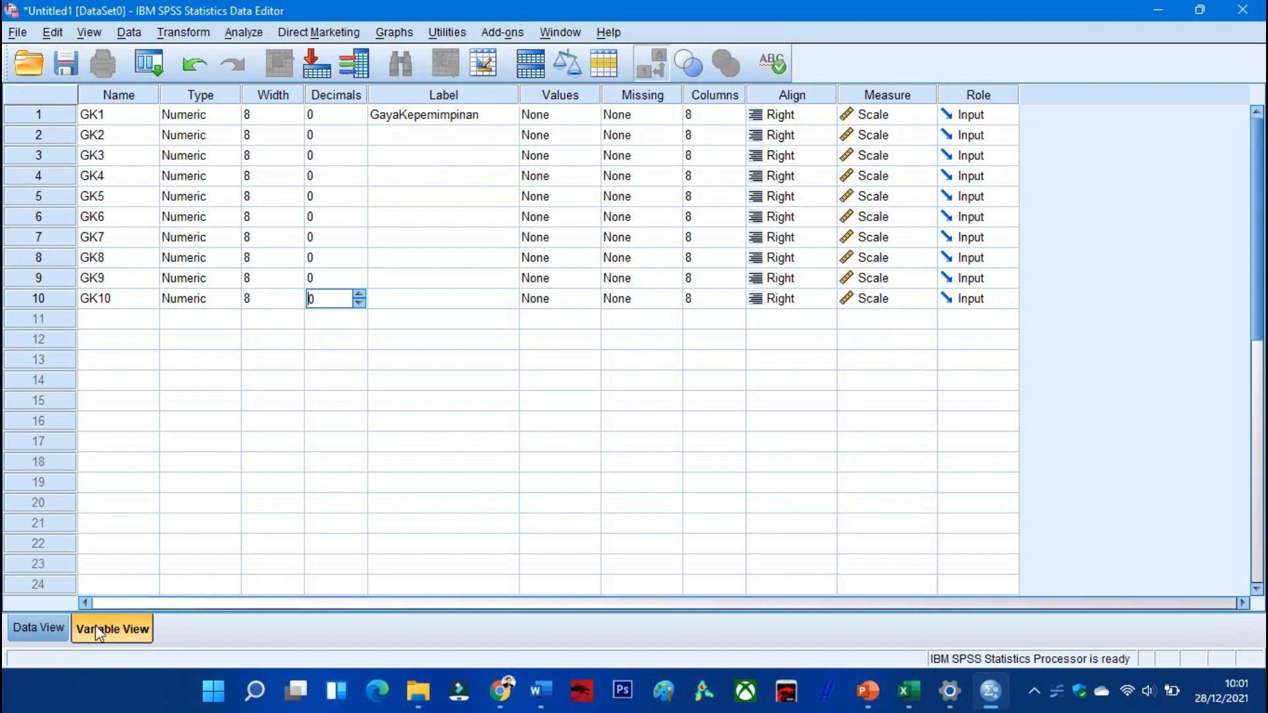
# - Compare the variable columns in the Data View with the GK columns of the Excel sheet, including GKTotal
pyautogui.click(49, 627)
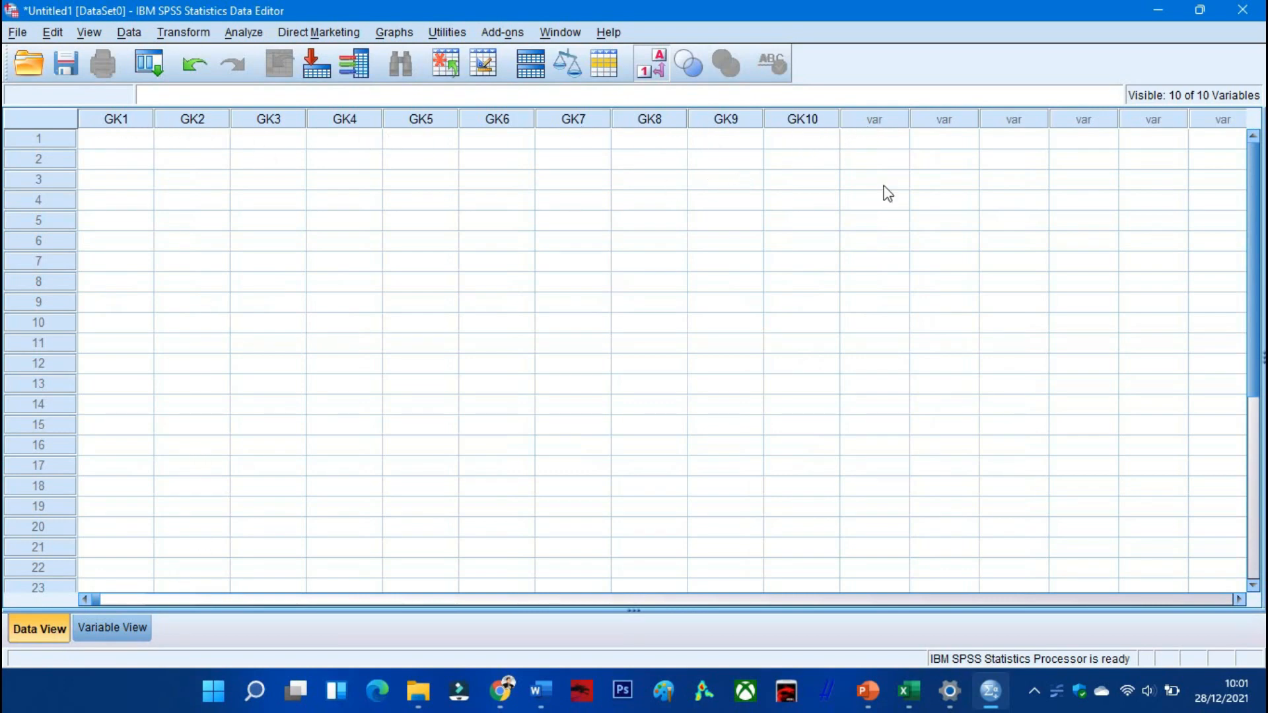
pyautogui.click(909, 691)
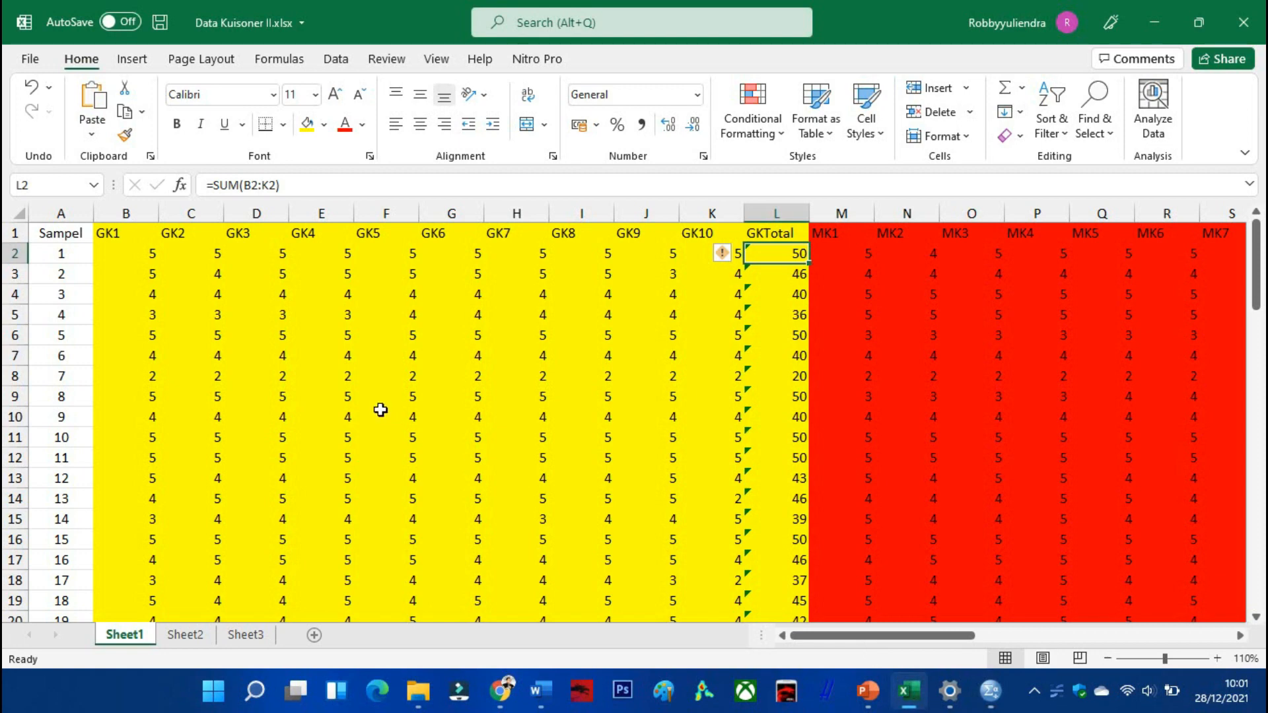
pyautogui.click(258, 299)
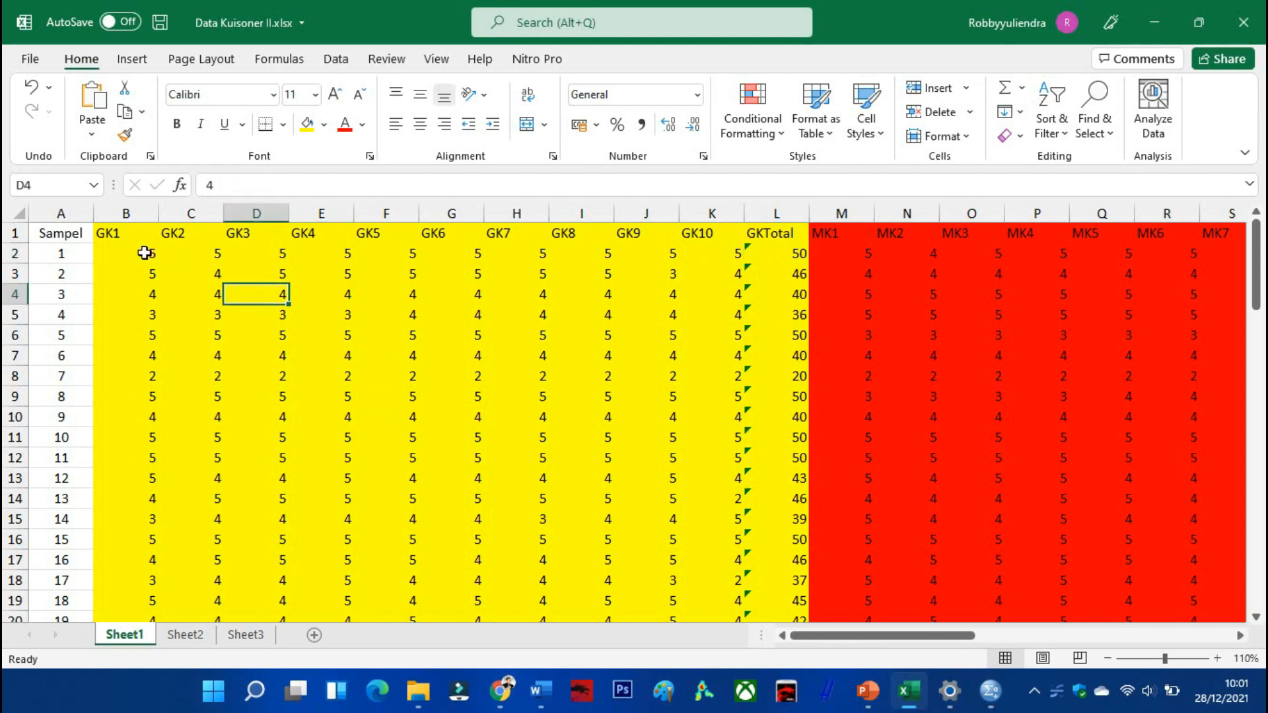
pyautogui.moveTo(145, 251); pyautogui.dragTo(783, 301)
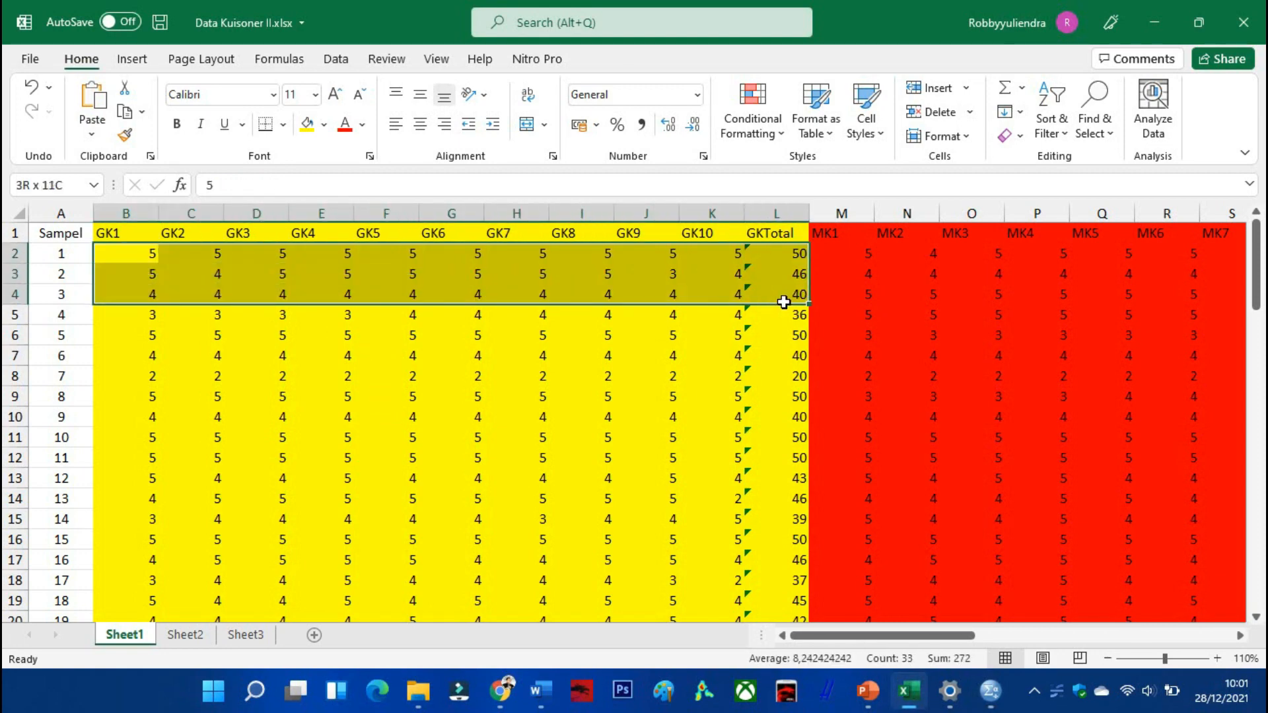
pyautogui.click(503, 691)
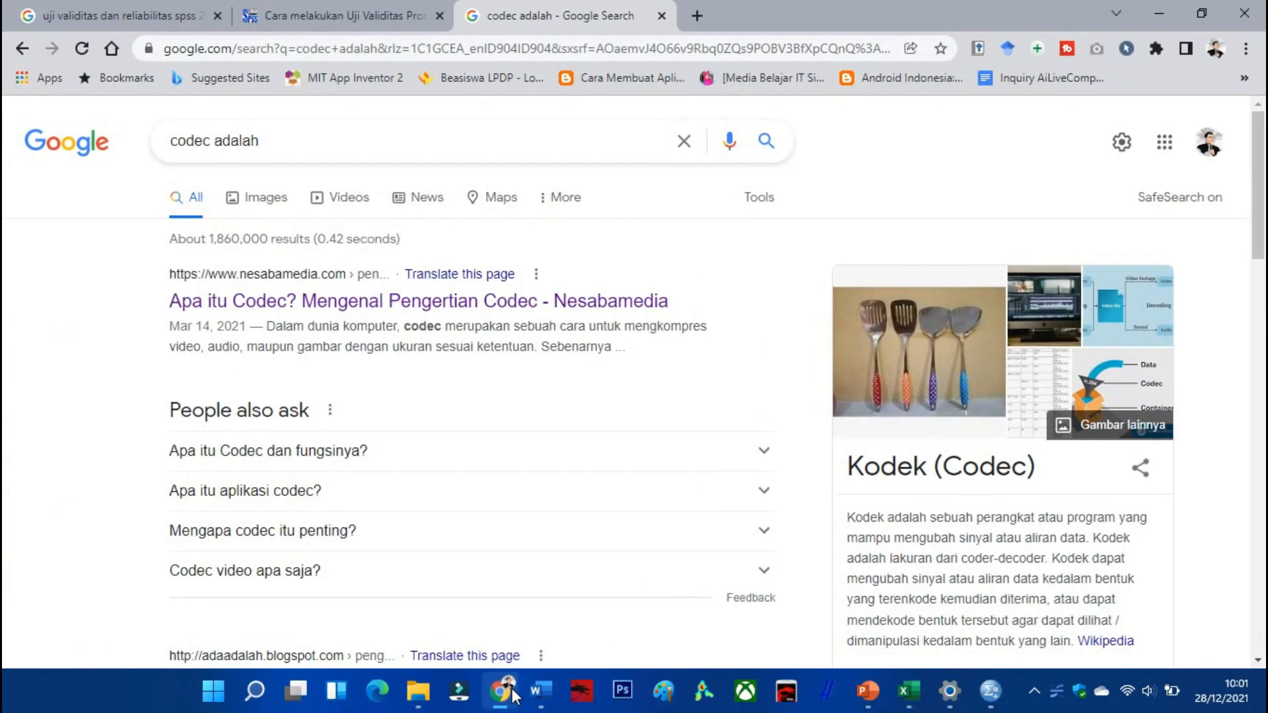
pyautogui.click(503, 691)
pyautogui.click(974, 689)
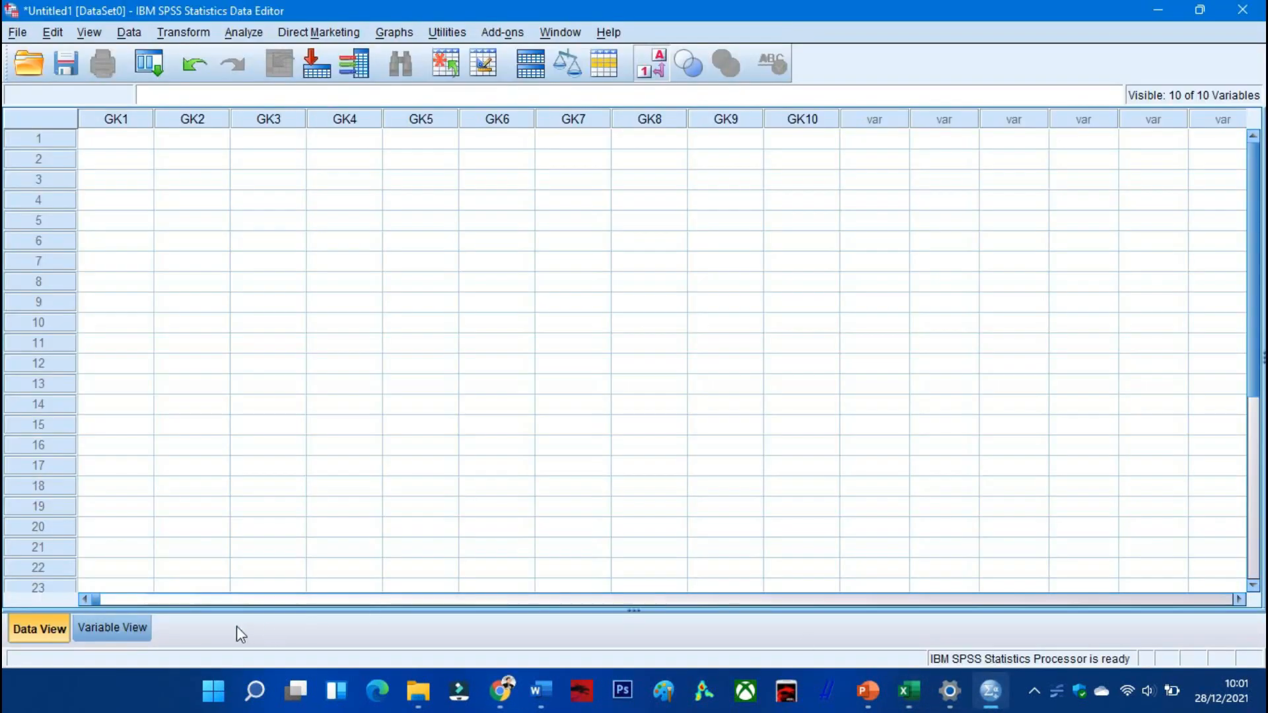
# - Add the variable GK_TOTAL in row 11 with 0 decimals and the Scale measurement level
pyautogui.click(98, 625)
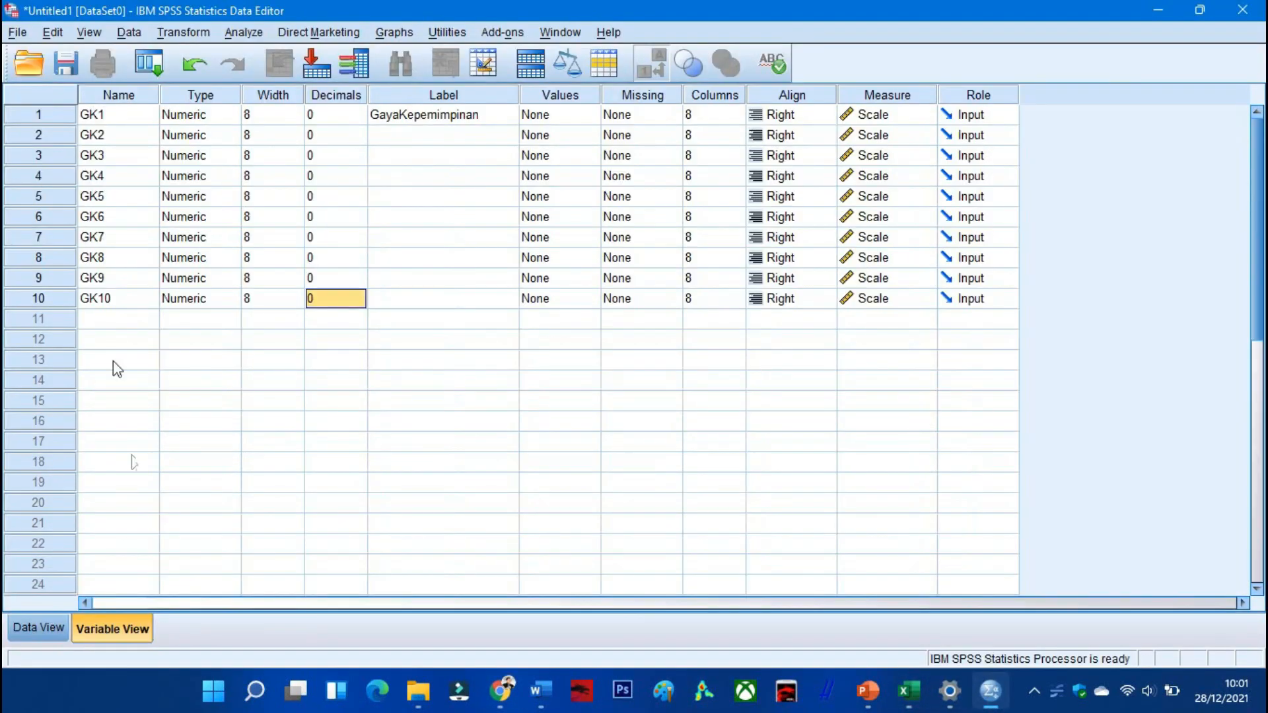
pyautogui.click(116, 324)
pyautogui.write('g')
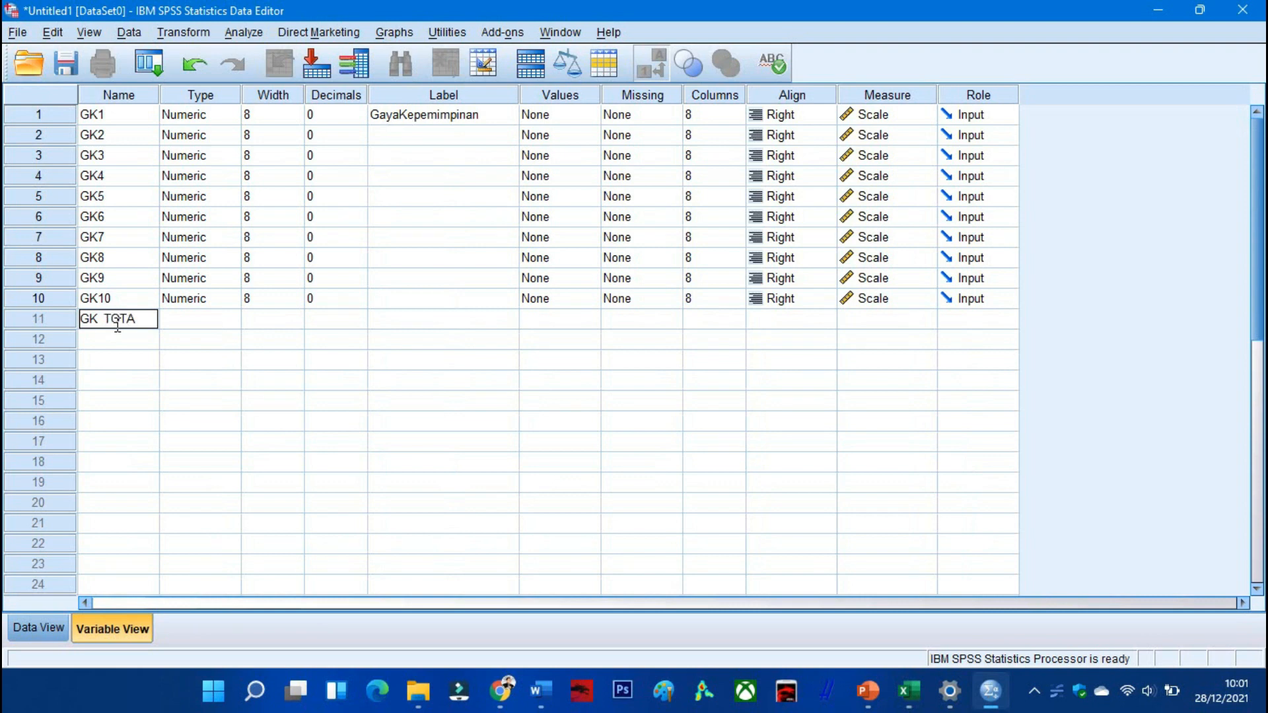
pyautogui.write('K TOTA')
pyautogui.click(210, 323)
pyautogui.click(277, 323)
pyautogui.click(318, 323)
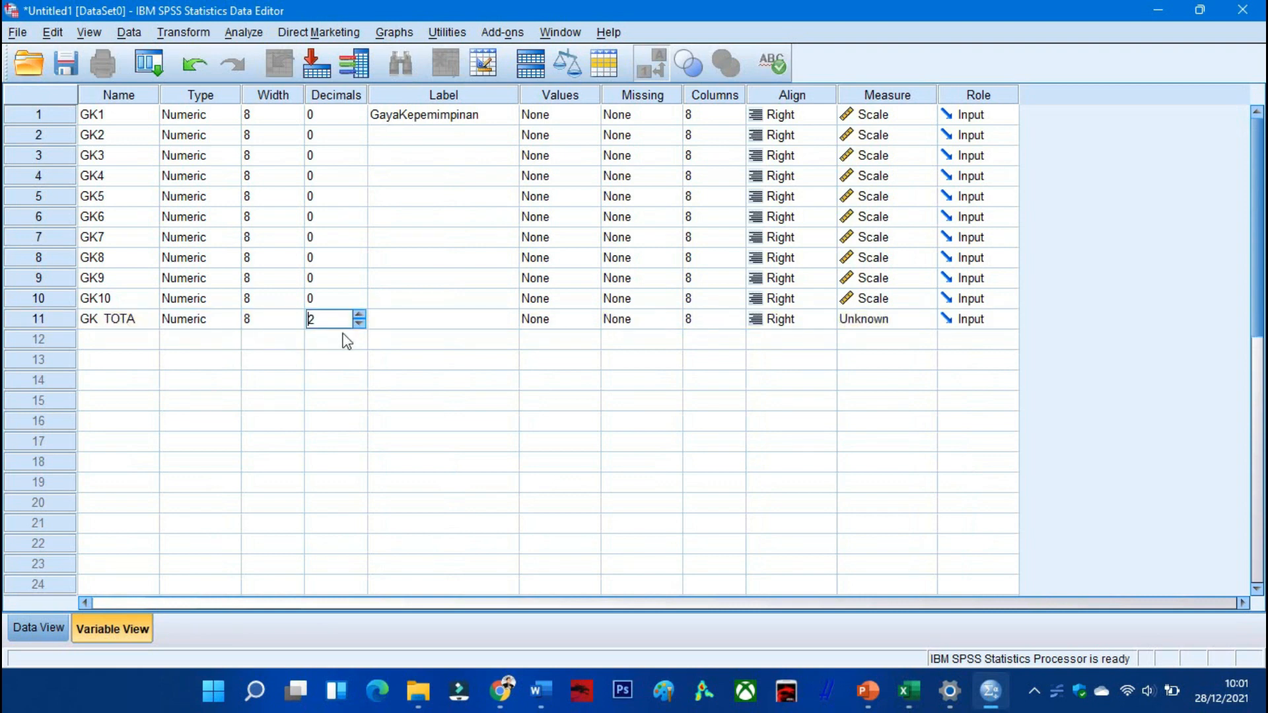
pyautogui.click(359, 322)
pyautogui.click(901, 323)
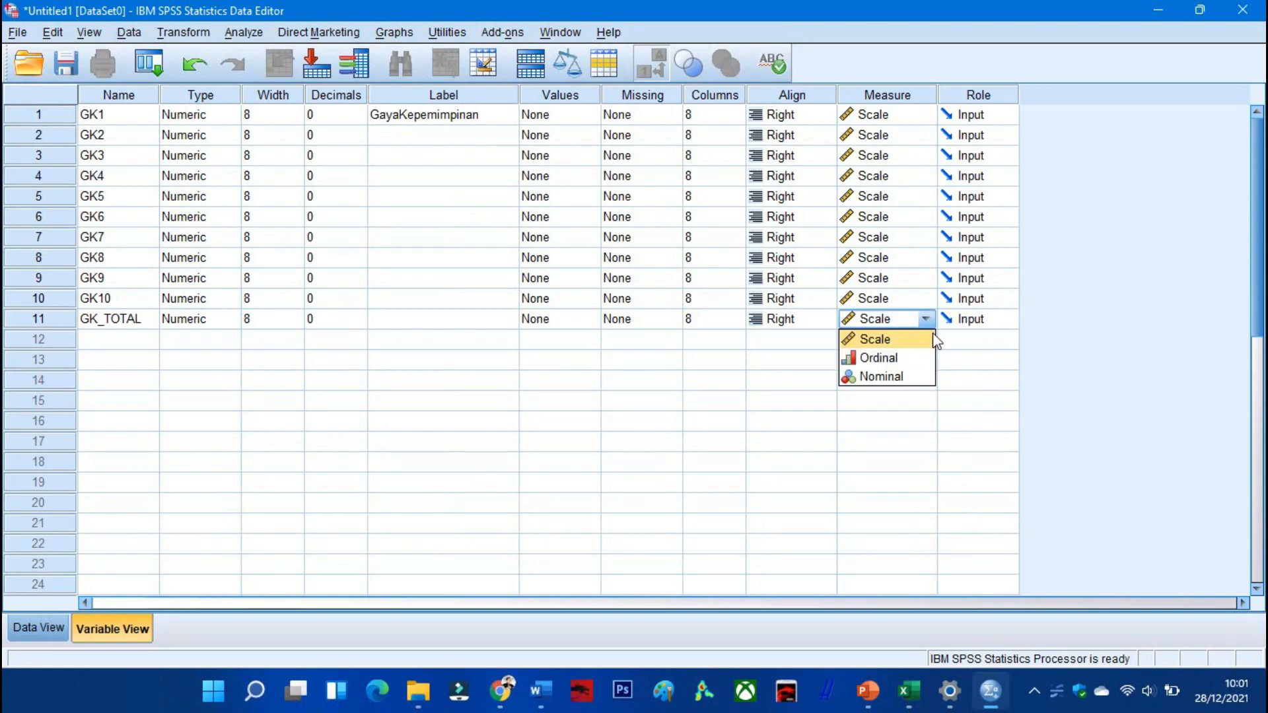
pyautogui.click(914, 339)
pyautogui.click(826, 382)
# - Show the Data View, switch to Excel and copy the GK1 to GKTotal responses in B2:L81 without the headers
pyautogui.click(38, 628)
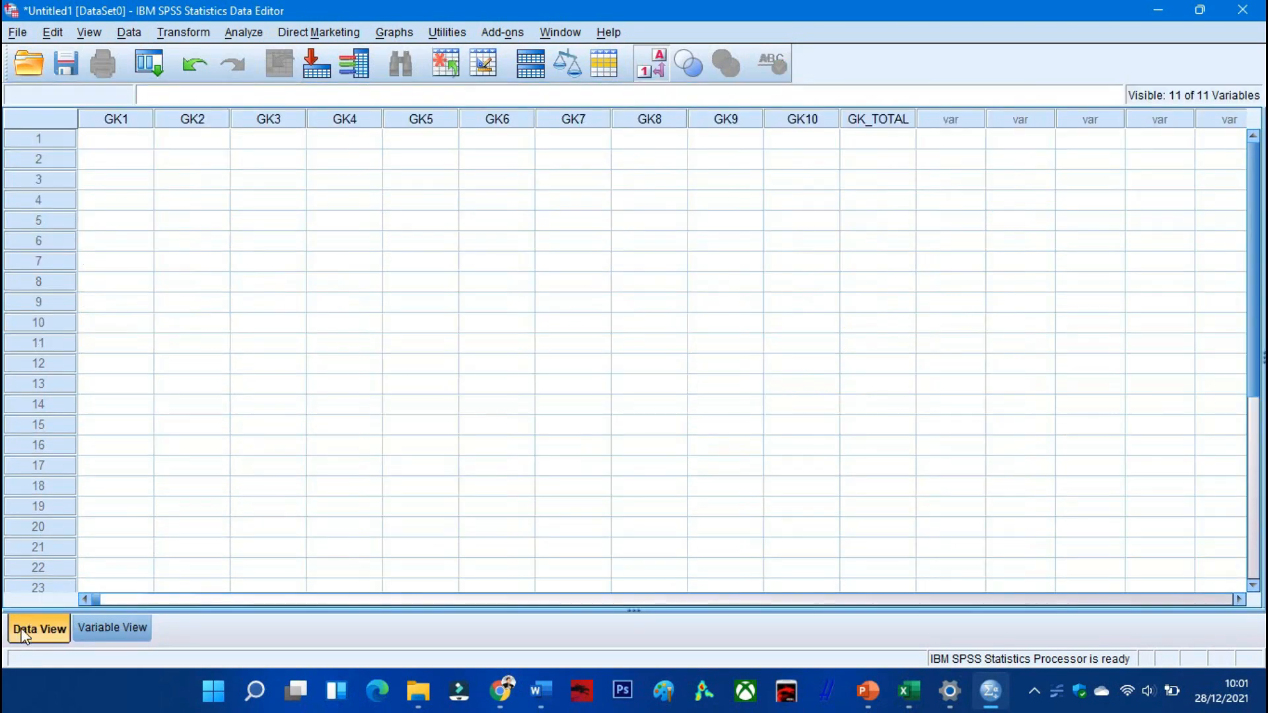
pyautogui.click(909, 690)
pyautogui.click(514, 395)
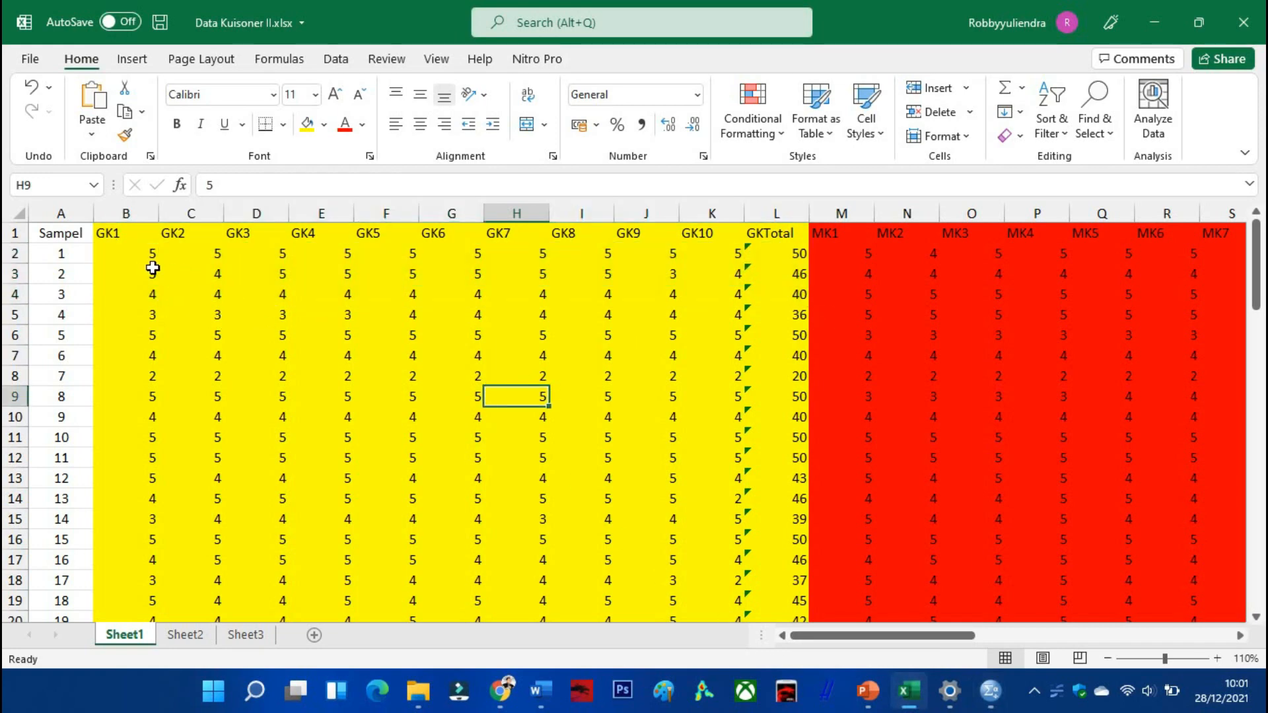
pyautogui.moveTo(116, 251); pyautogui.dragTo(762, 578)
pyautogui.rightClick(517, 479)
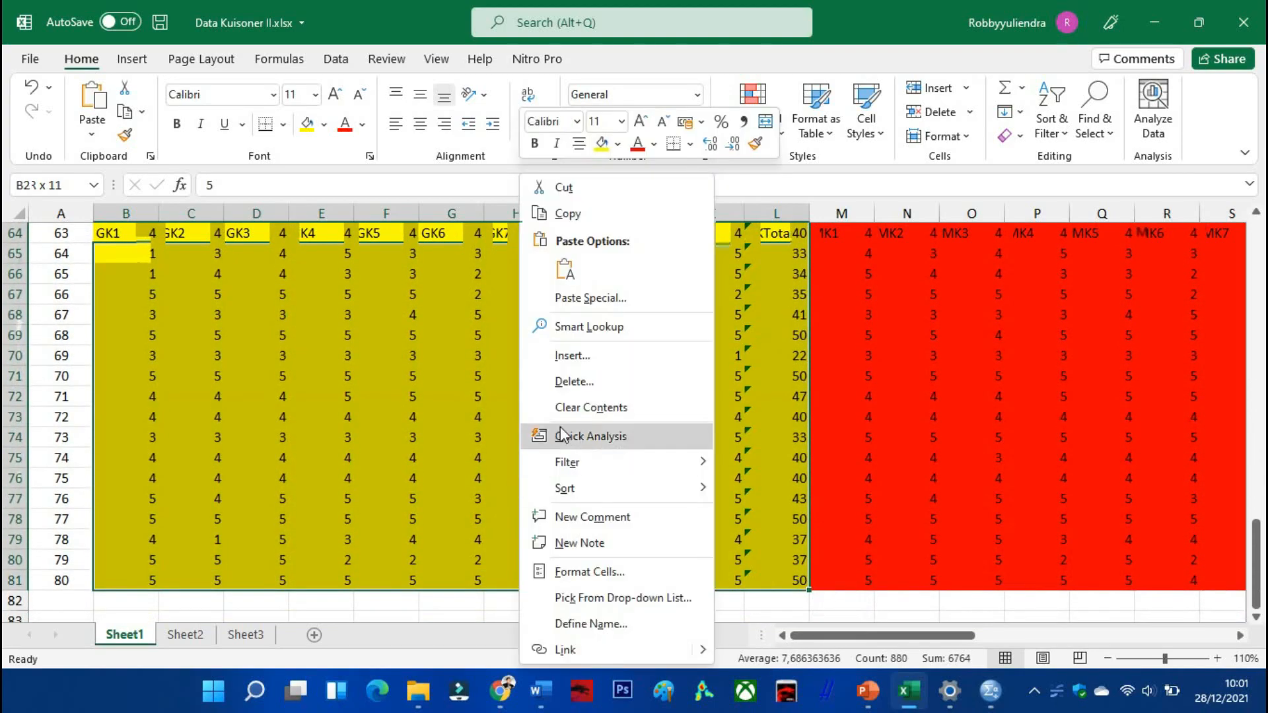
pyautogui.click(566, 210)
pyautogui.scroll(5, 700, 409)
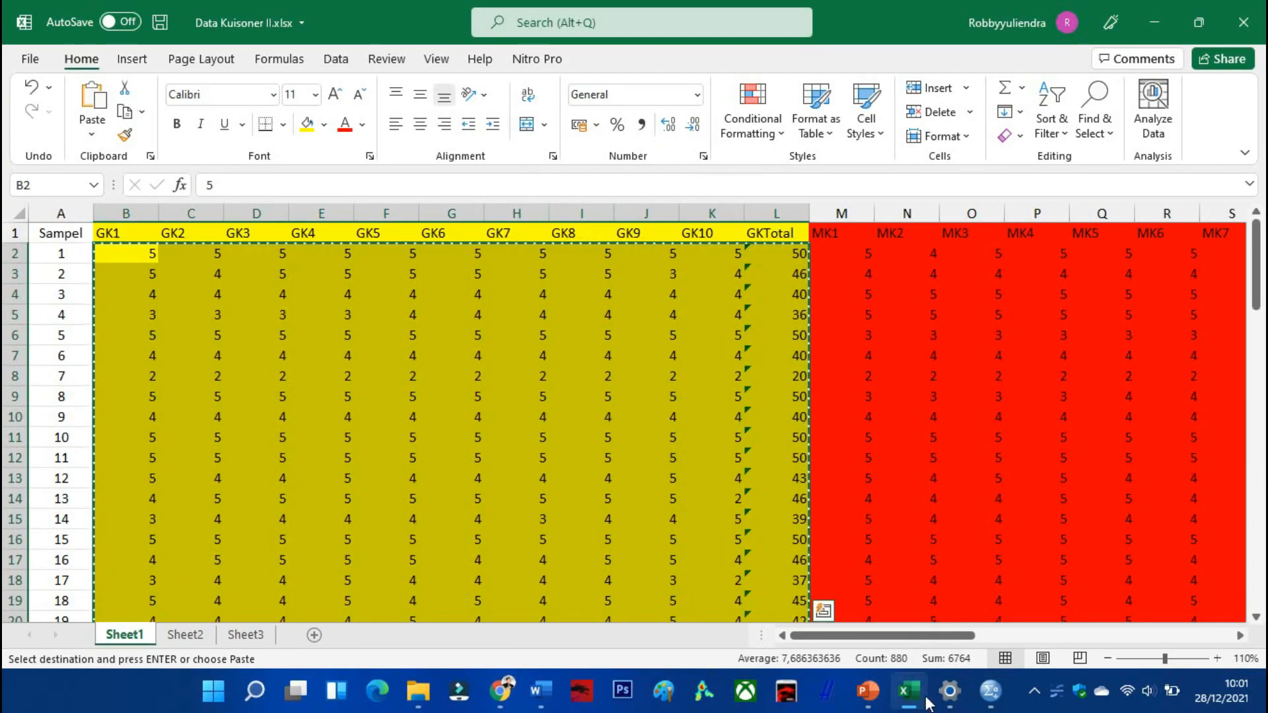
# - Switch to SPSS, paste the copied responses from the first GK1 cell and check the filled rows down to the end
pyautogui.click(991, 691)
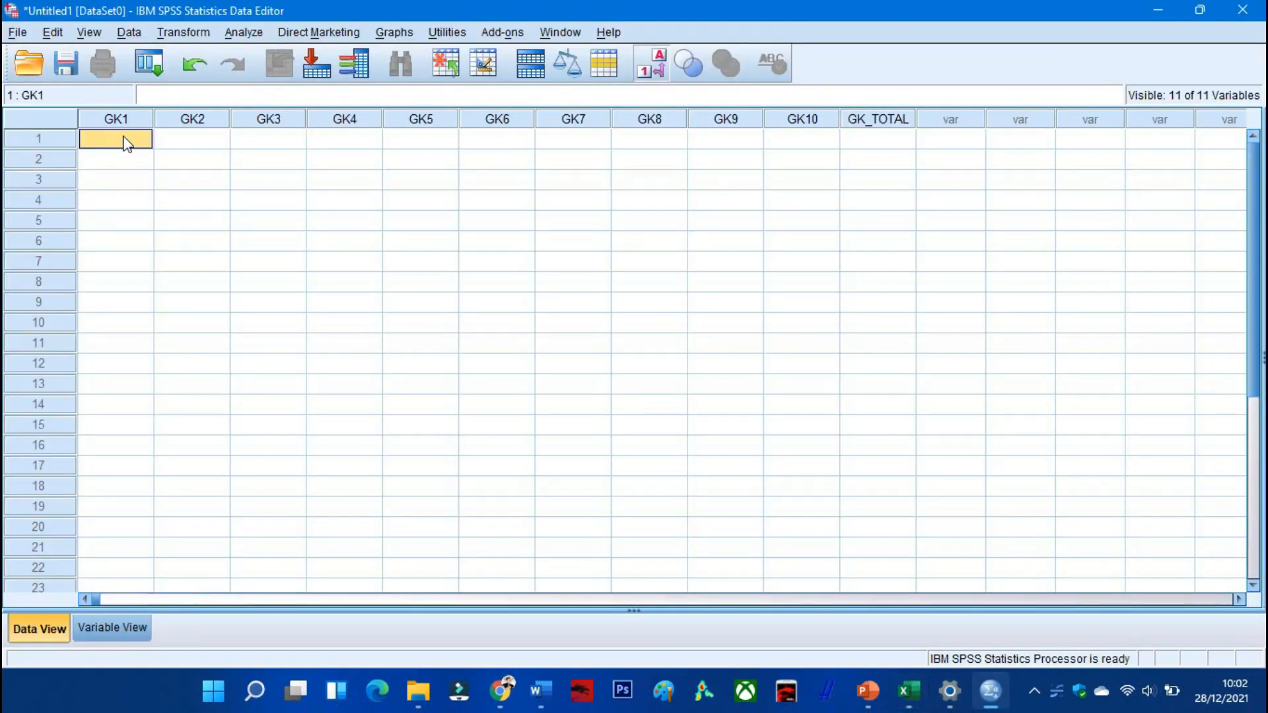
pyautogui.rightClick(118, 140)
pyautogui.click(153, 199)
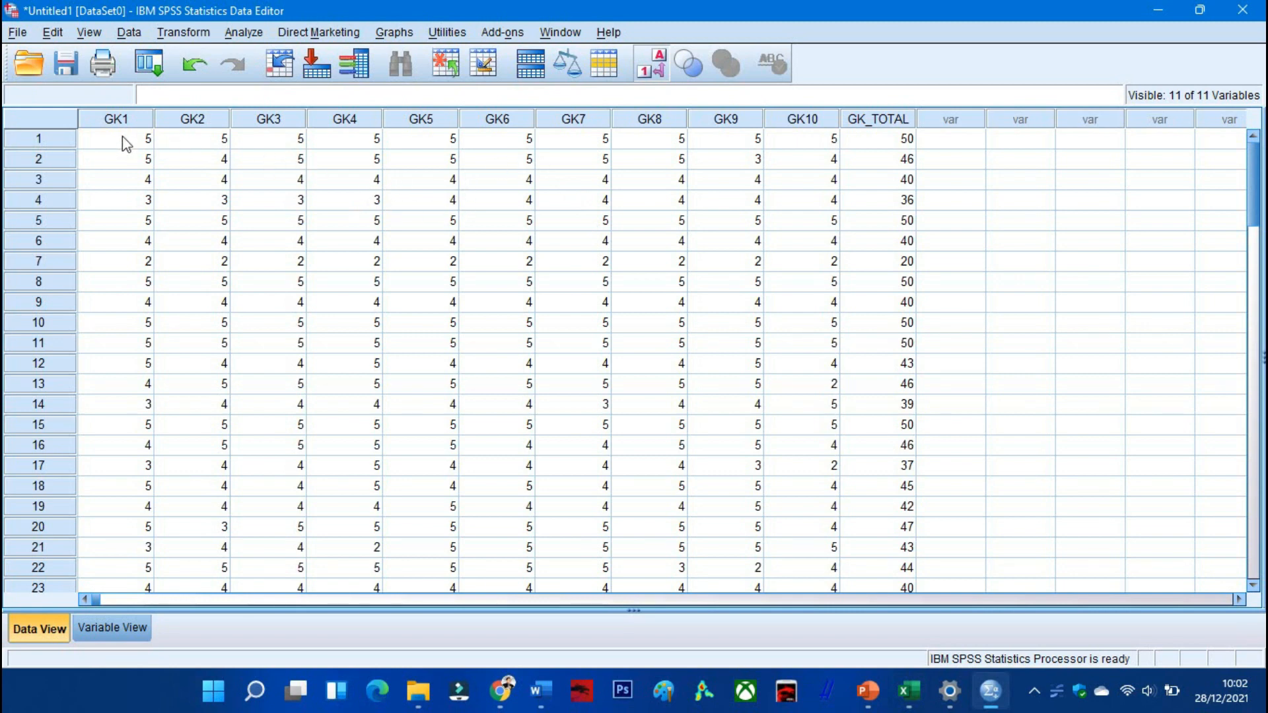
pyautogui.scroll(-20, 134, 220)
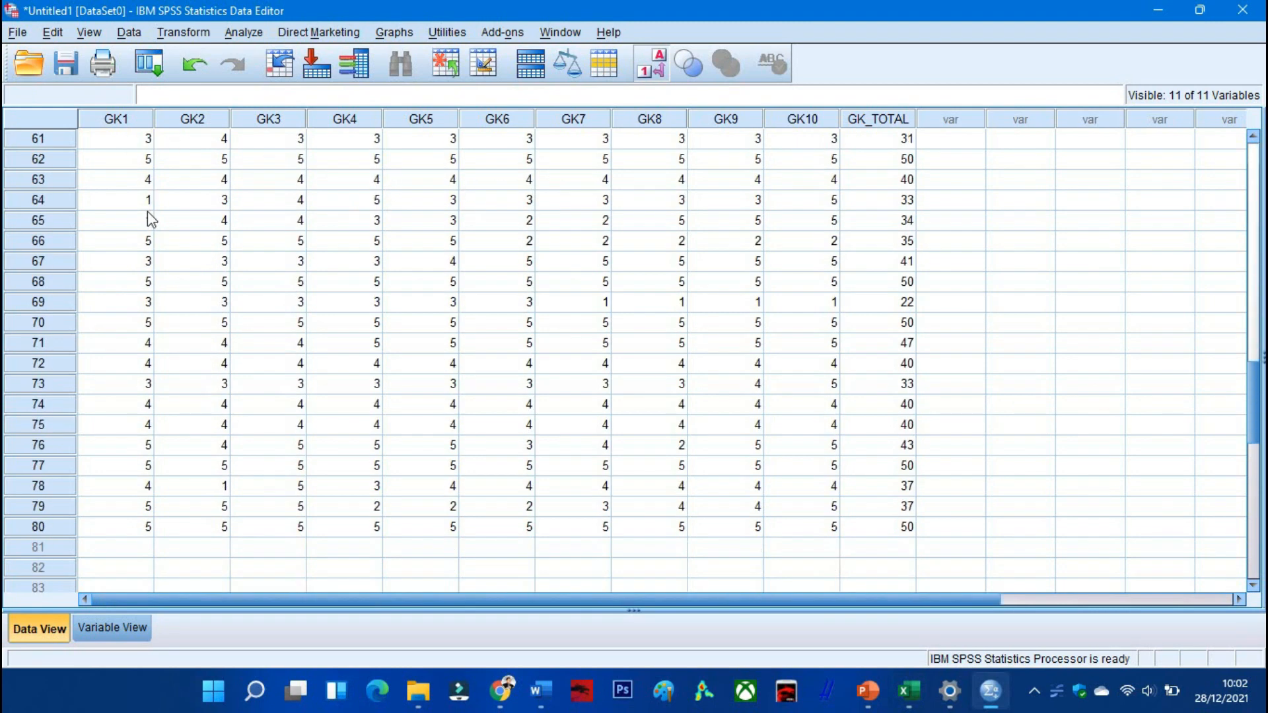
pyautogui.scroll(15, 684, 488)
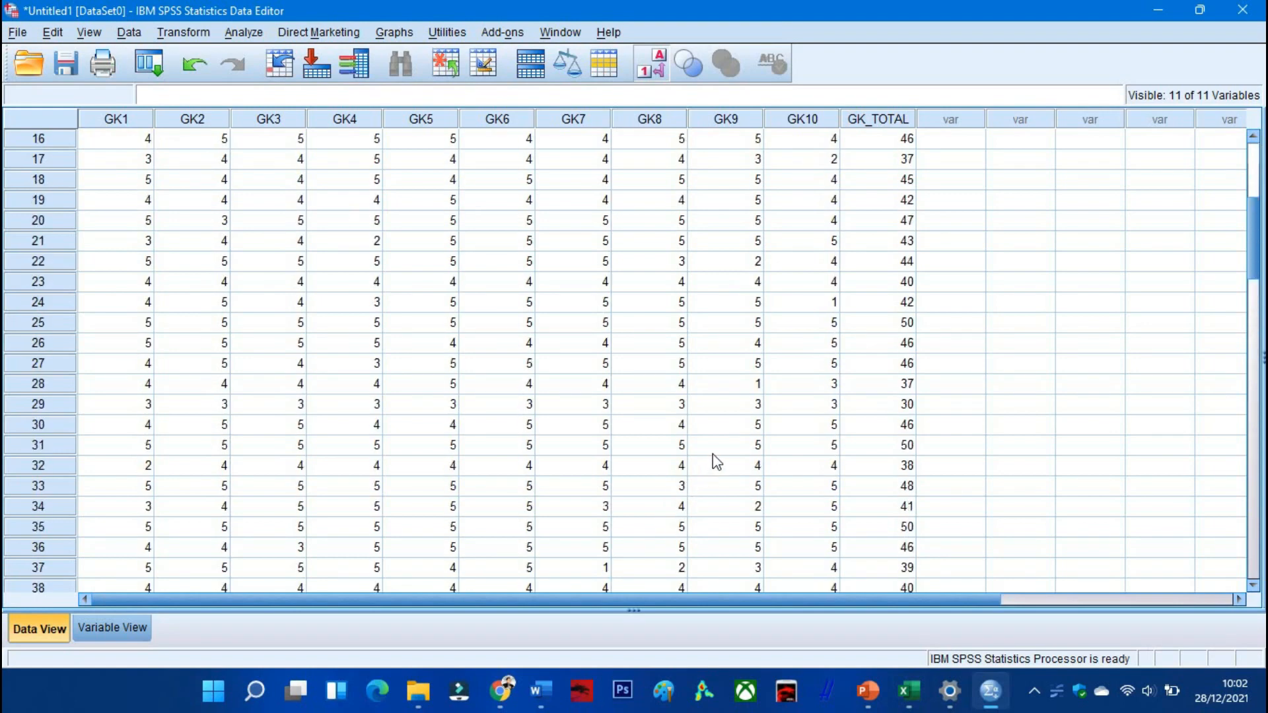
pyautogui.scroll(5, 717, 461)
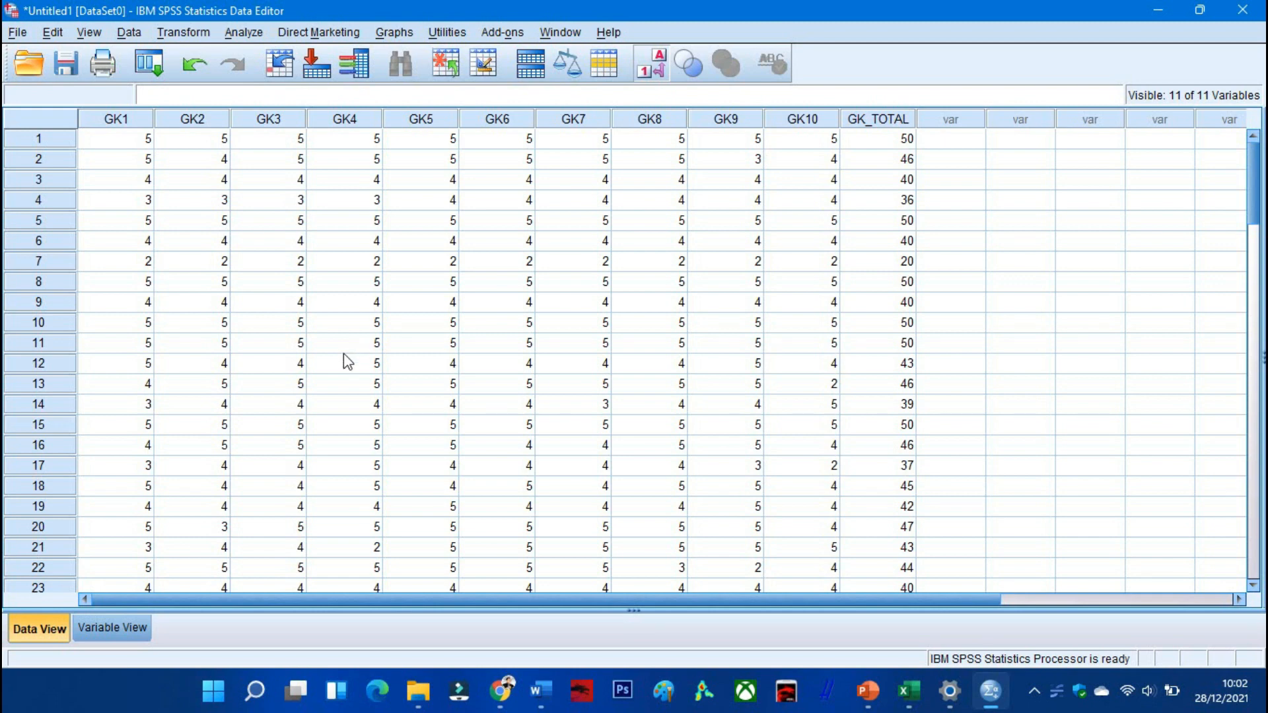
# - Run a two-tailed Pearson bivariate correlation on all GK items together with GK_TOTAL, flagging significant correlations
pyautogui.click(243, 34)
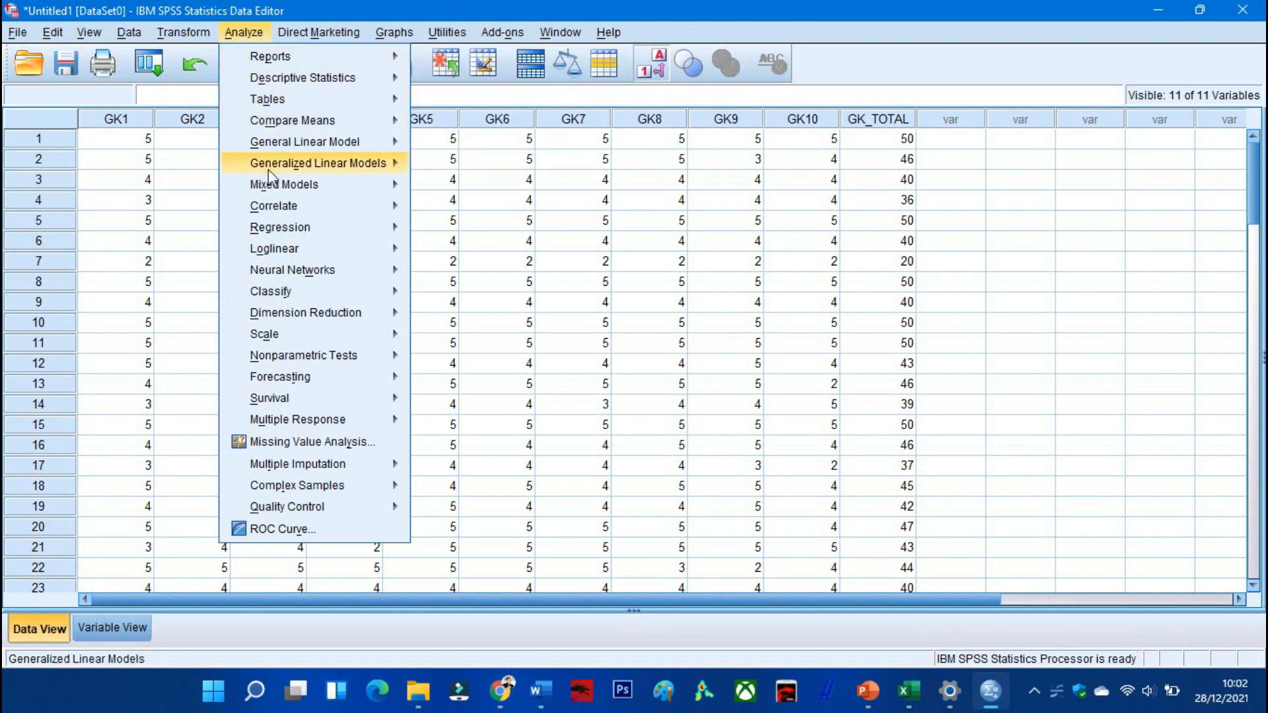
pyautogui.moveTo(269, 208)
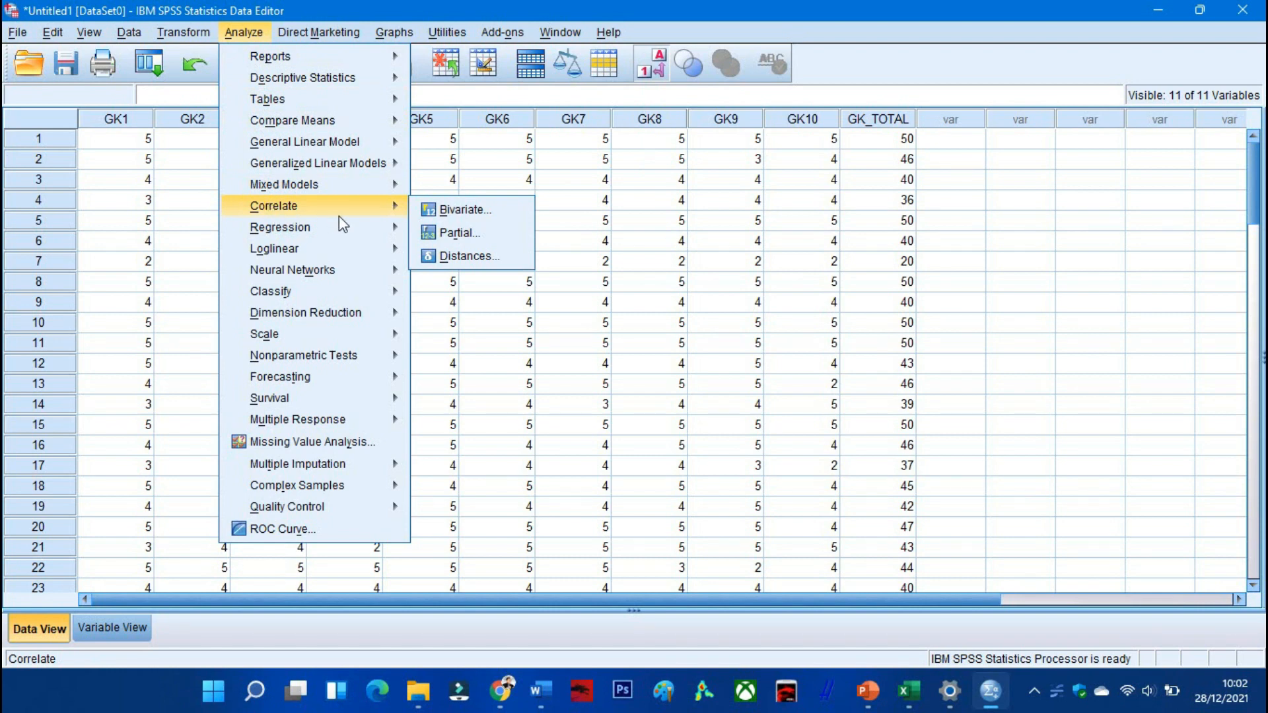
pyautogui.click(481, 212)
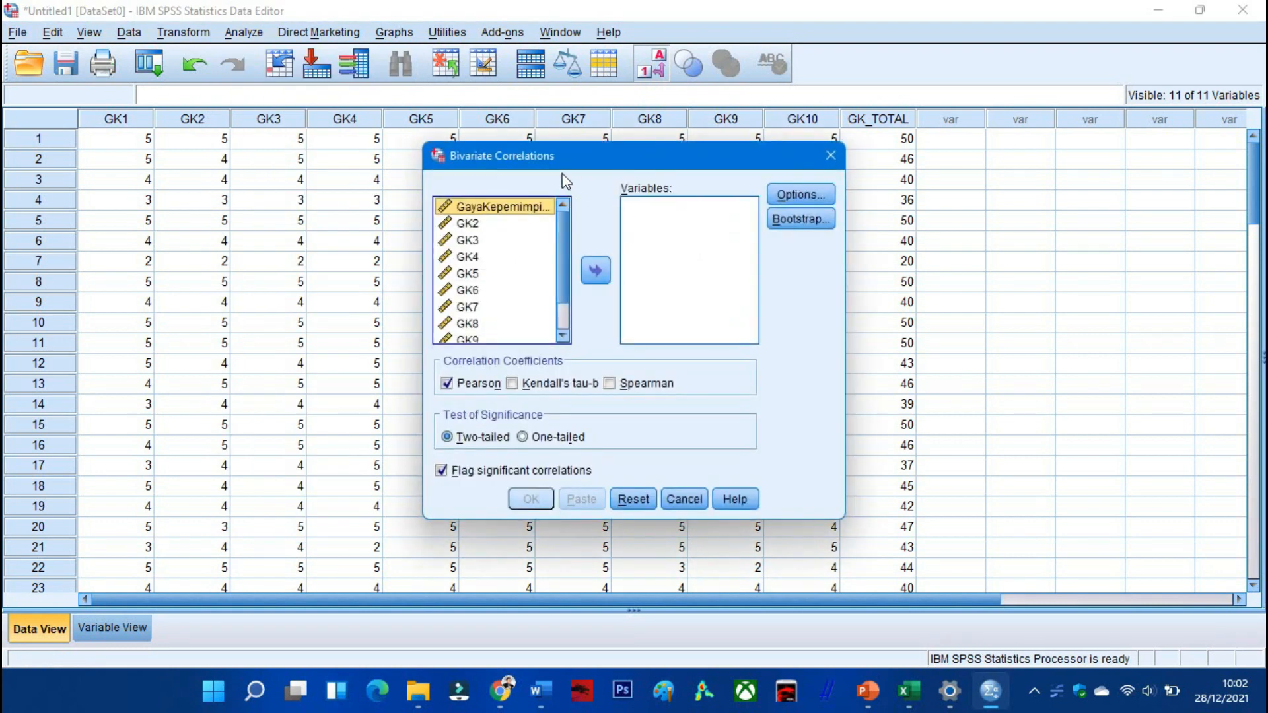
pyautogui.moveTo(560, 252)
pyautogui.mouseDown()
pyautogui.moveTo(565, 309)
pyautogui.moveTo(561, 246)
pyautogui.mouseUp()
pyautogui.click(470, 226)
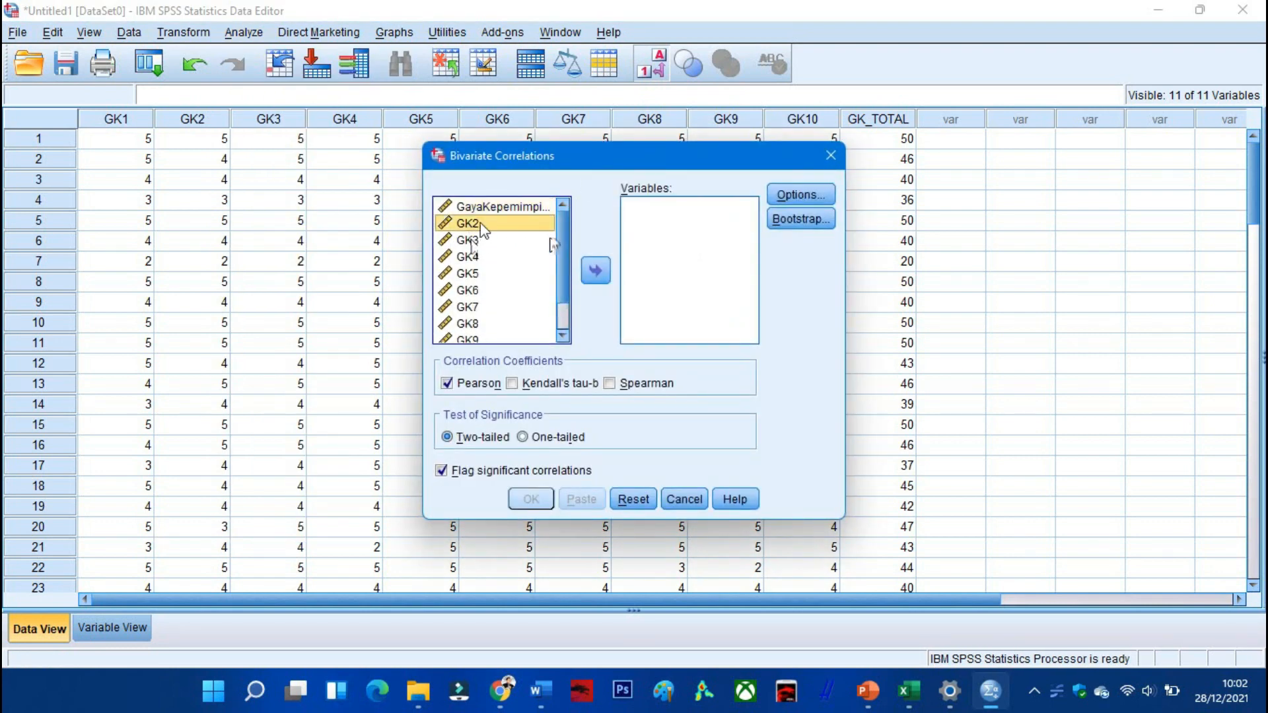
pyautogui.click(483, 210)
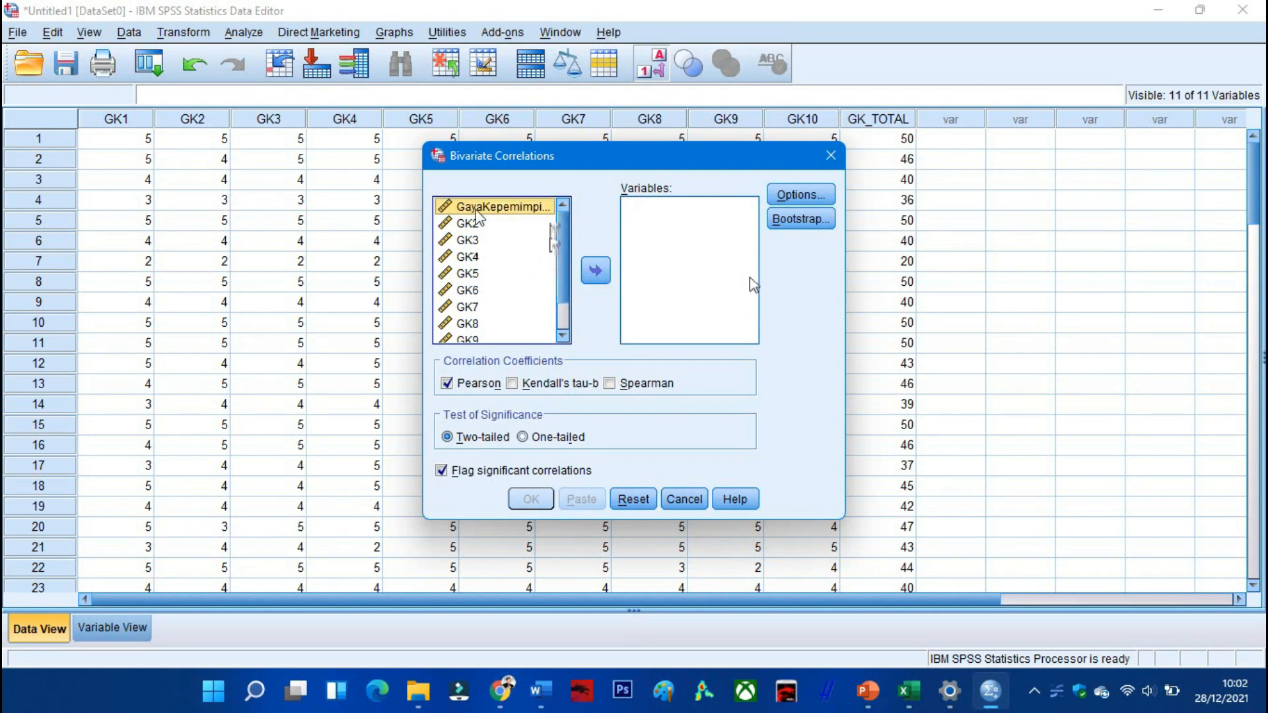
pyautogui.moveTo(478, 215); pyautogui.dragTo(475, 334)
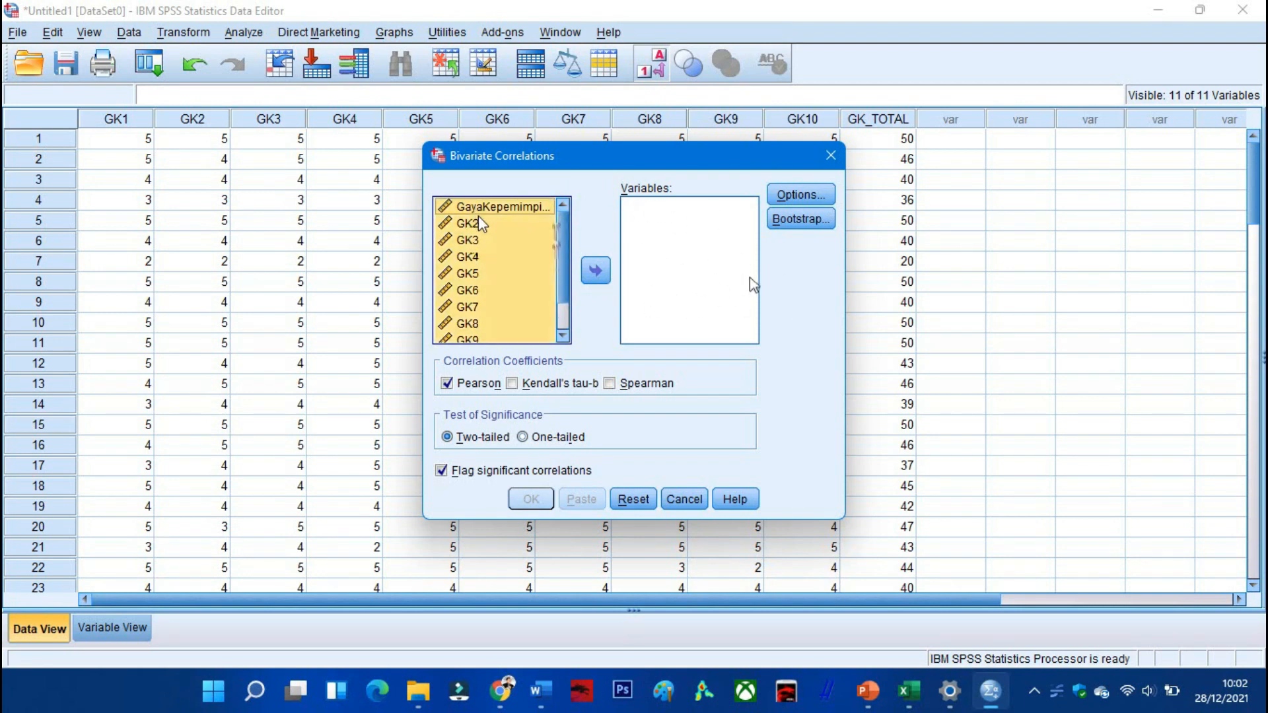
pyautogui.click(597, 272)
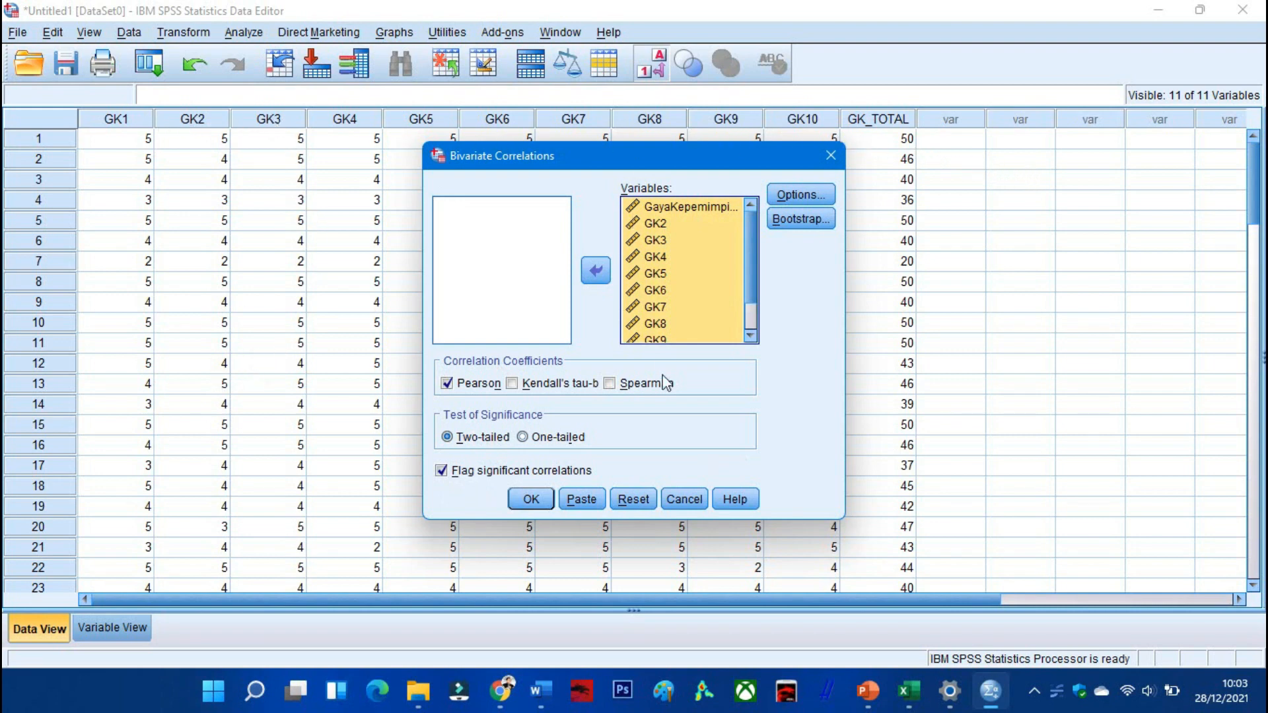
pyautogui.click(545, 499)
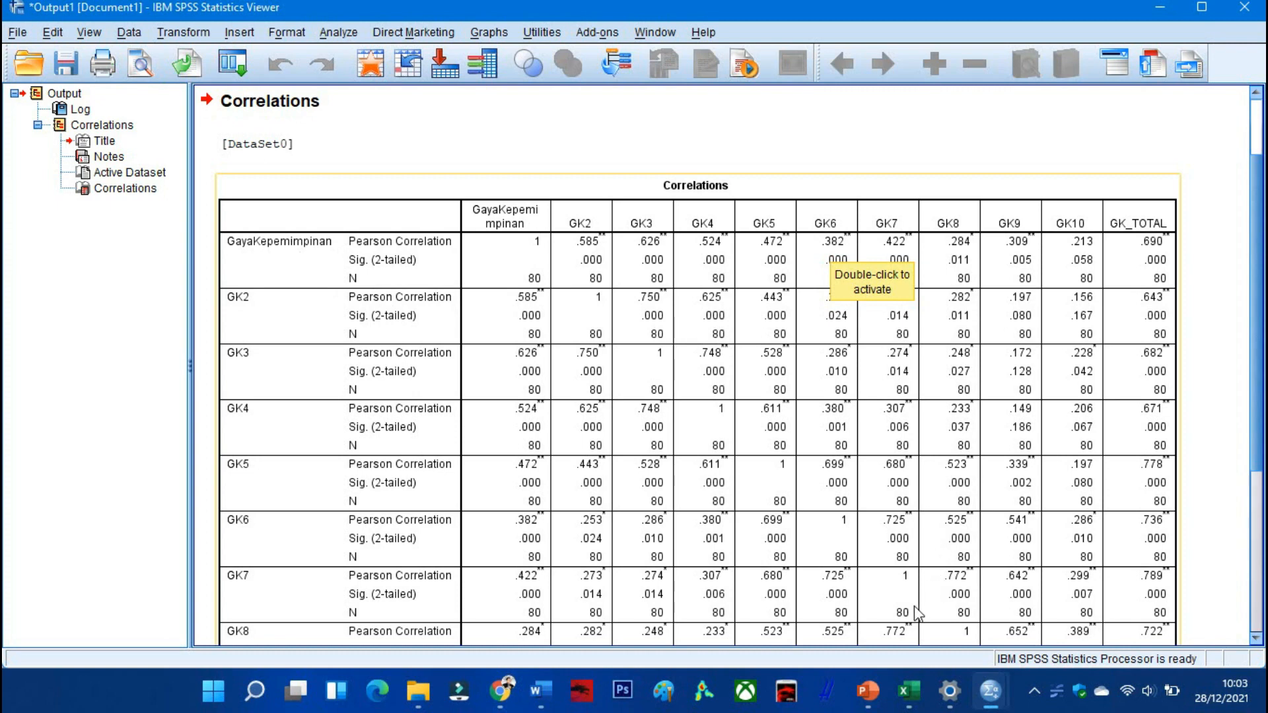
# - Switch to the PowerPoint presentation and review the r hitung versus r tabel decision rules on slide 5
pyautogui.click(882, 690)
pyautogui.click(131, 348)
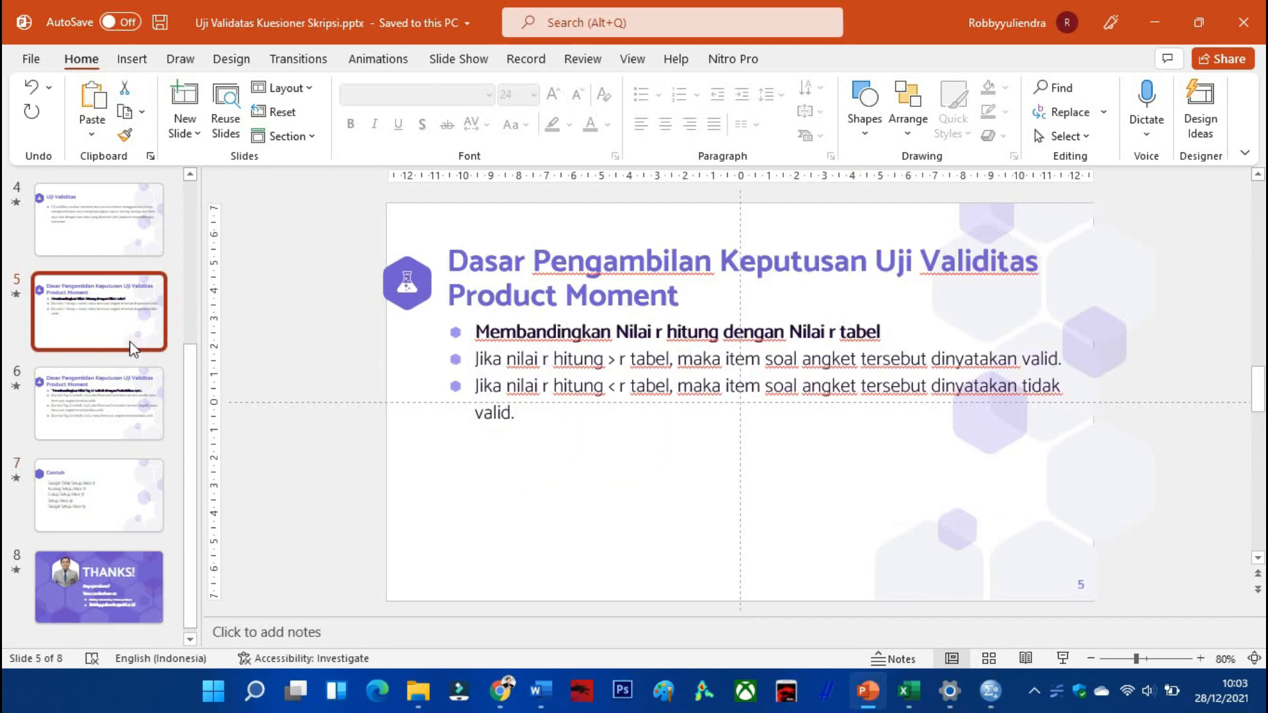
pyautogui.scroll(3, 131, 349)
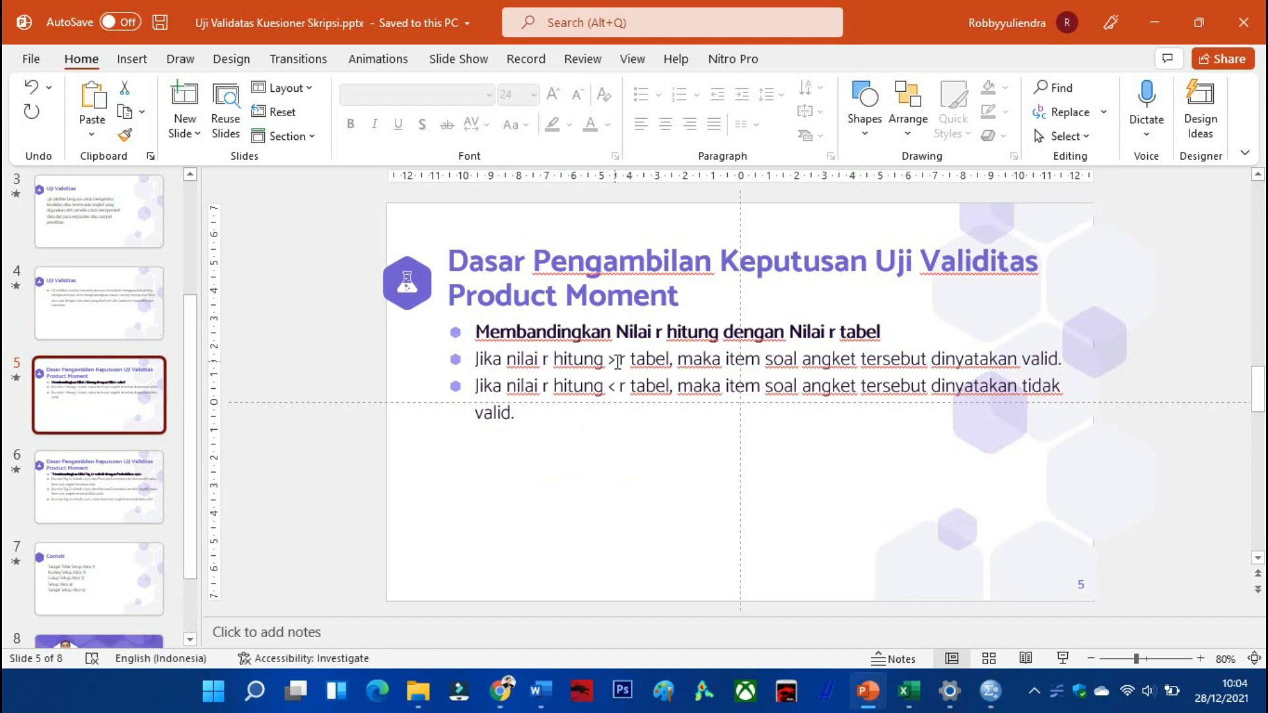
pyautogui.click(627, 364)
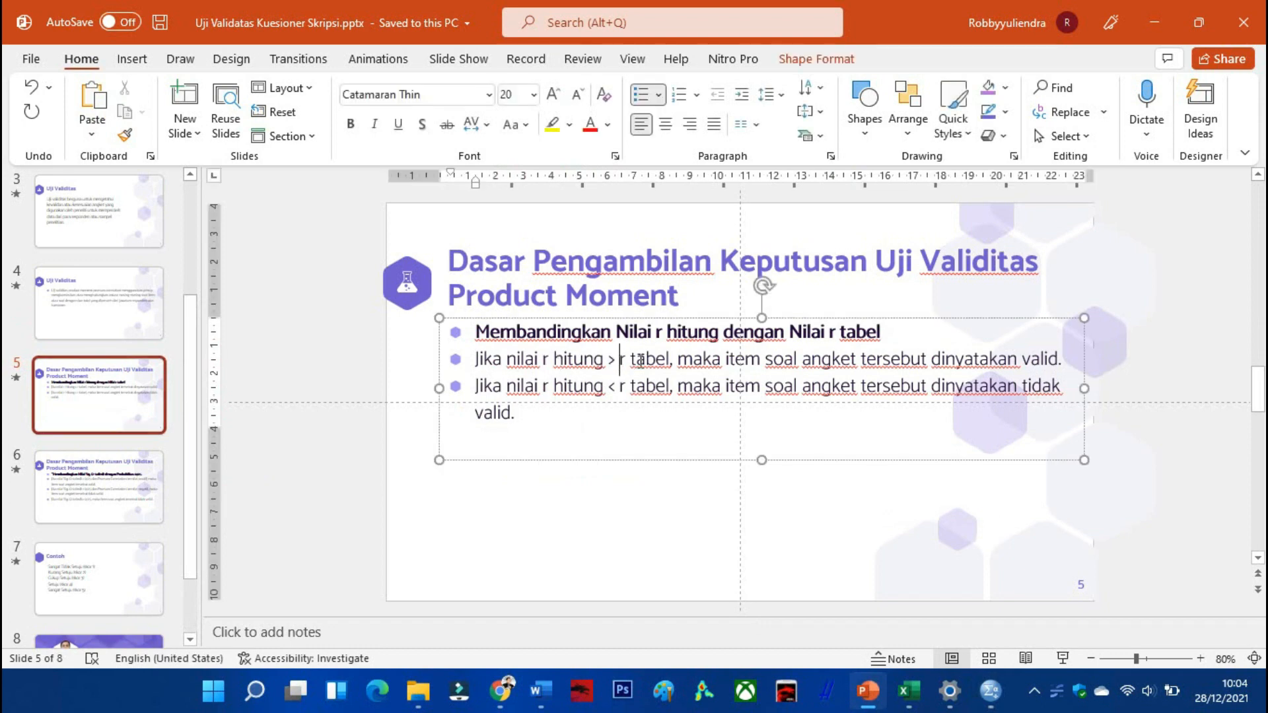
pyautogui.moveTo(619, 362); pyautogui.dragTo(670, 362)
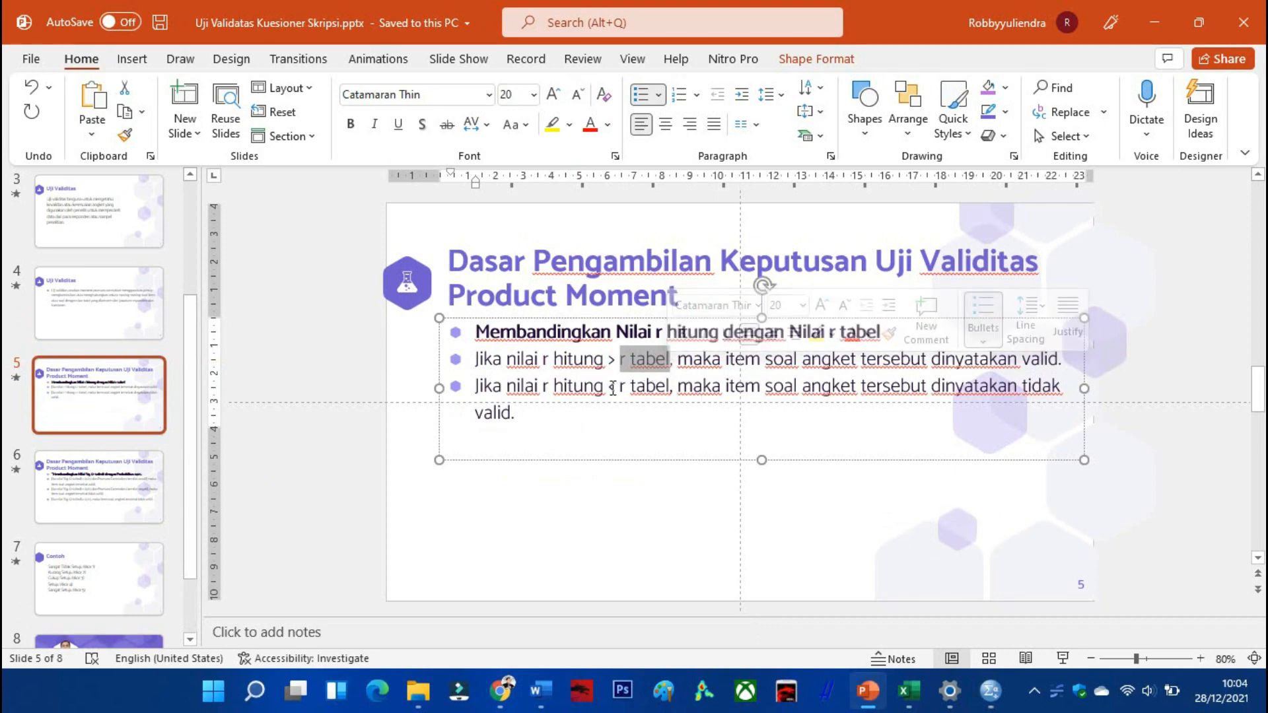
pyautogui.click(613, 387)
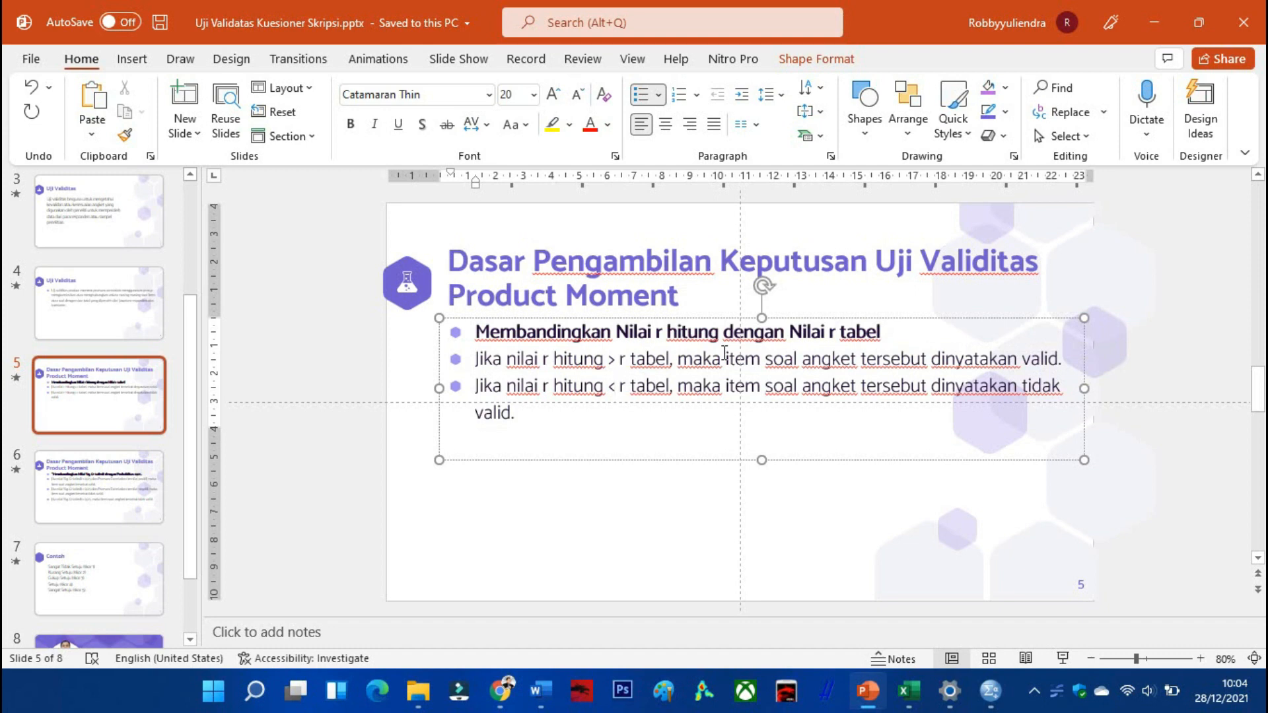
pyautogui.moveTo(669, 363); pyautogui.dragTo(616, 363)
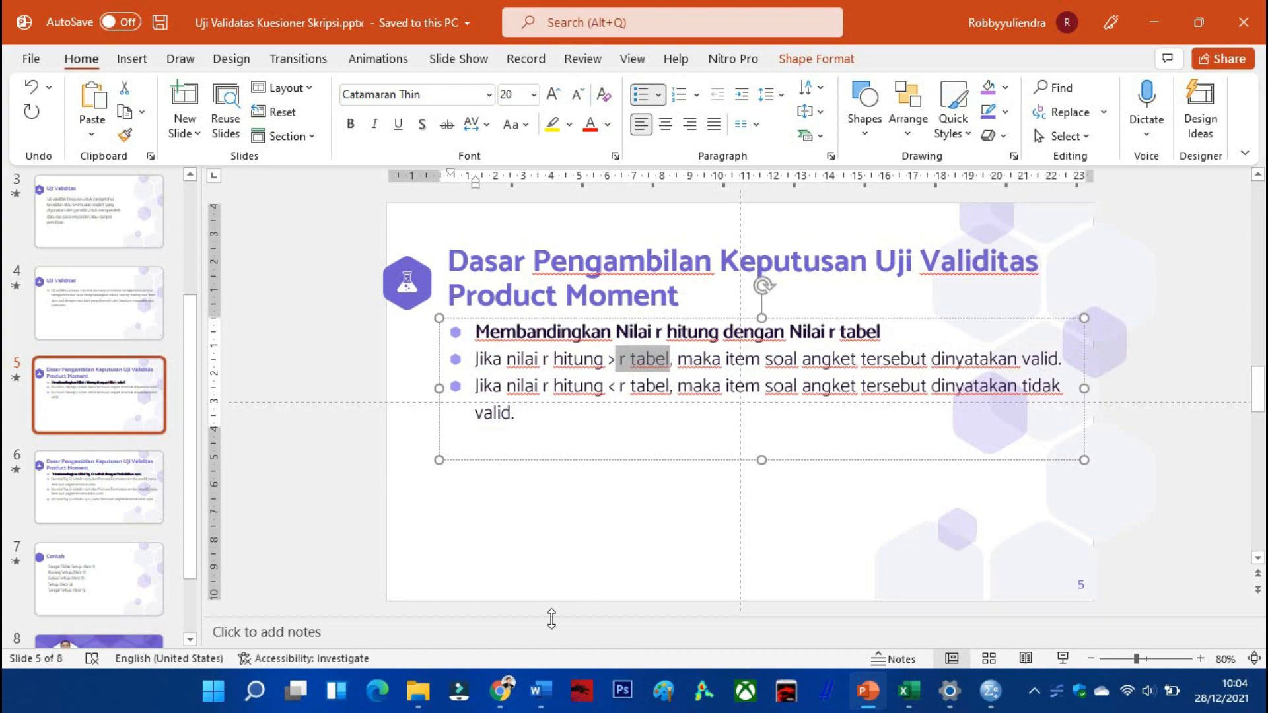
# - Open the r tabel Product Moment distribution document via the Downloads folder and highlight the N value 80 in yellow
pyautogui.click(418, 690)
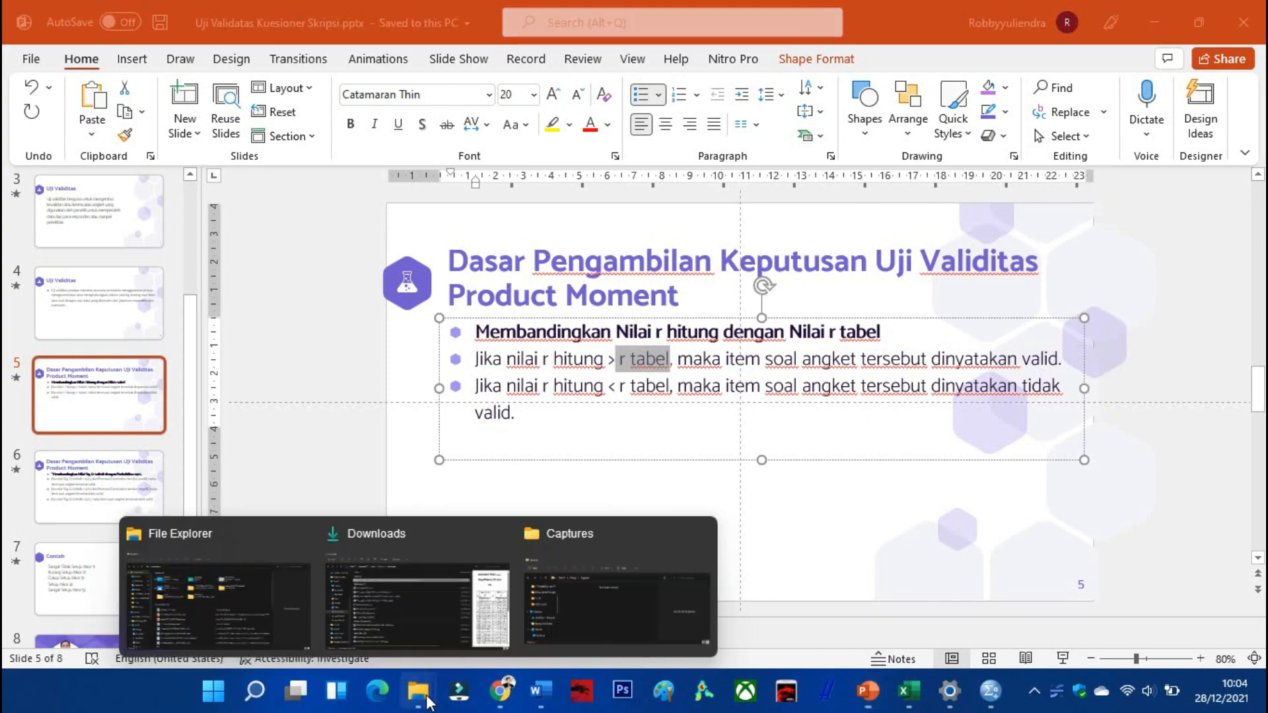
pyautogui.click(359, 628)
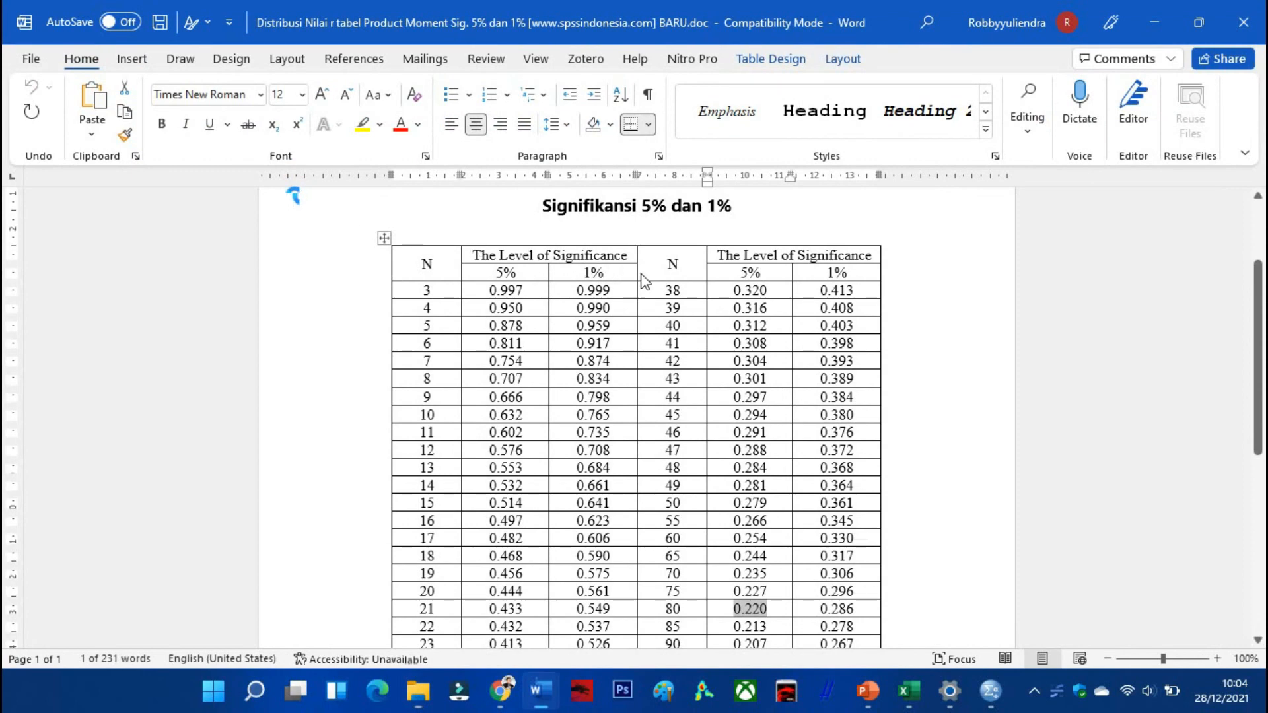
pyautogui.scroll(-1, 490, 277)
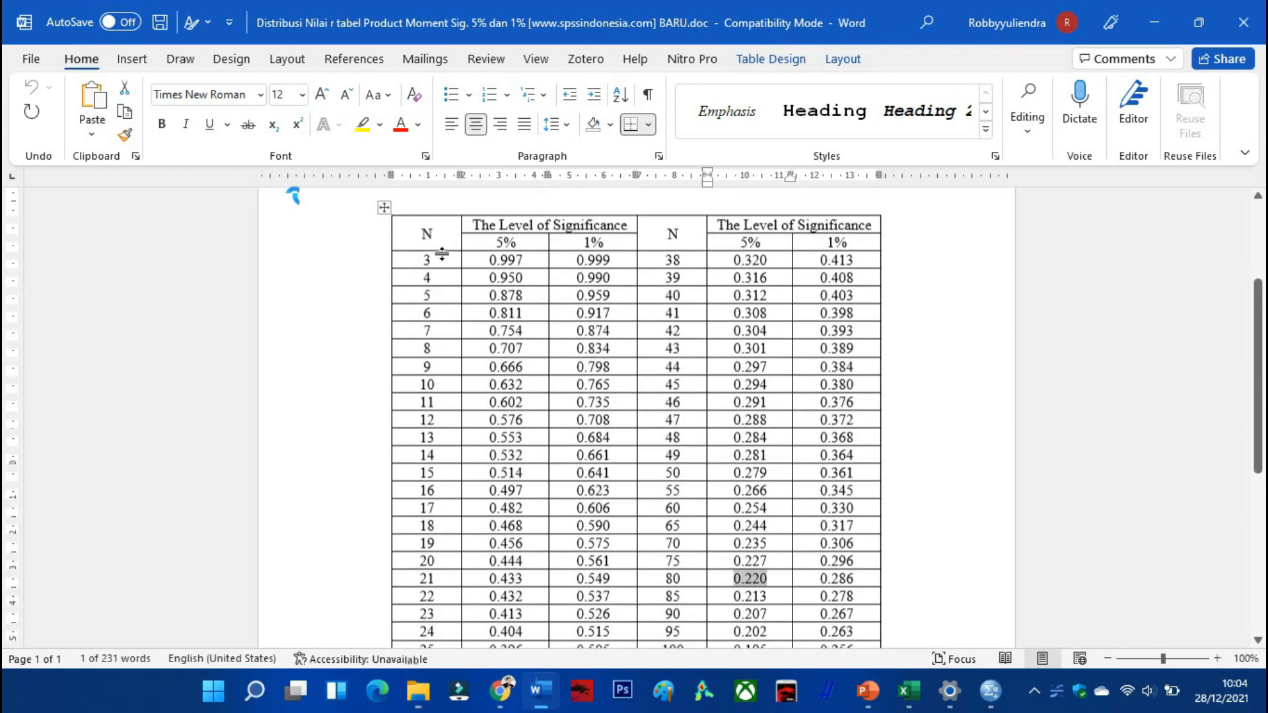
pyautogui.scroll(1, 444, 251)
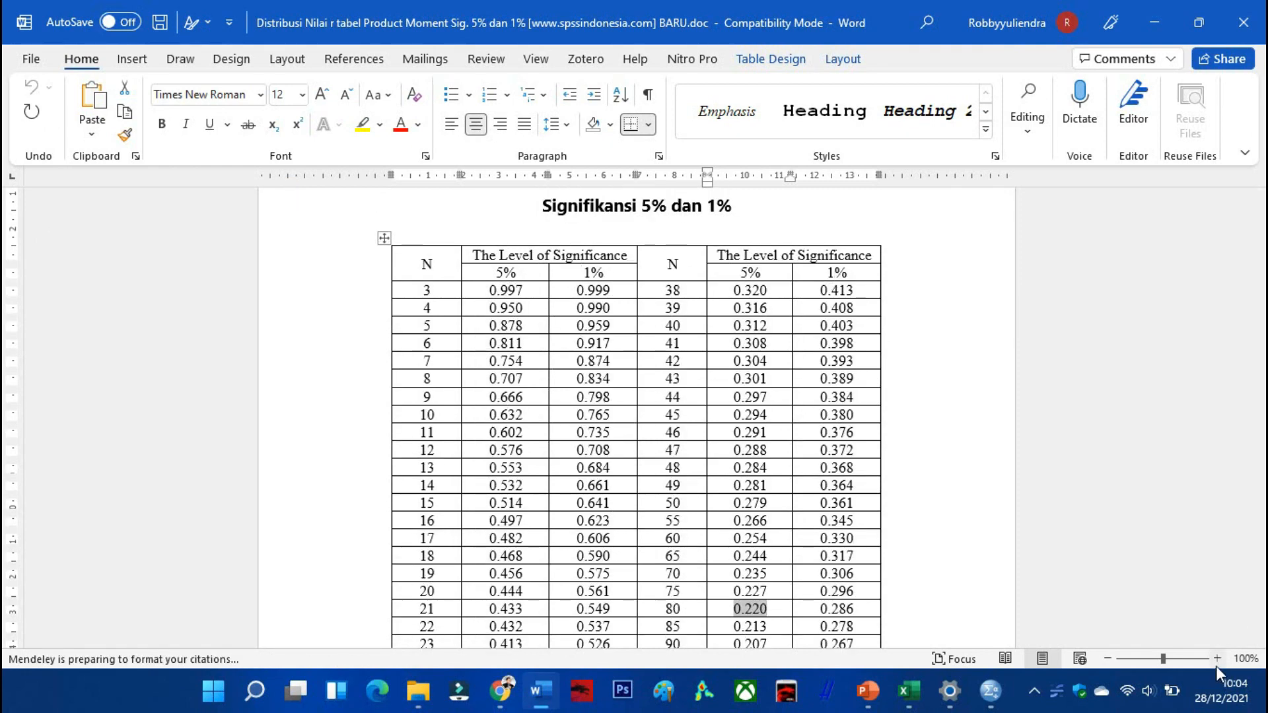
pyautogui.click(1216, 659)
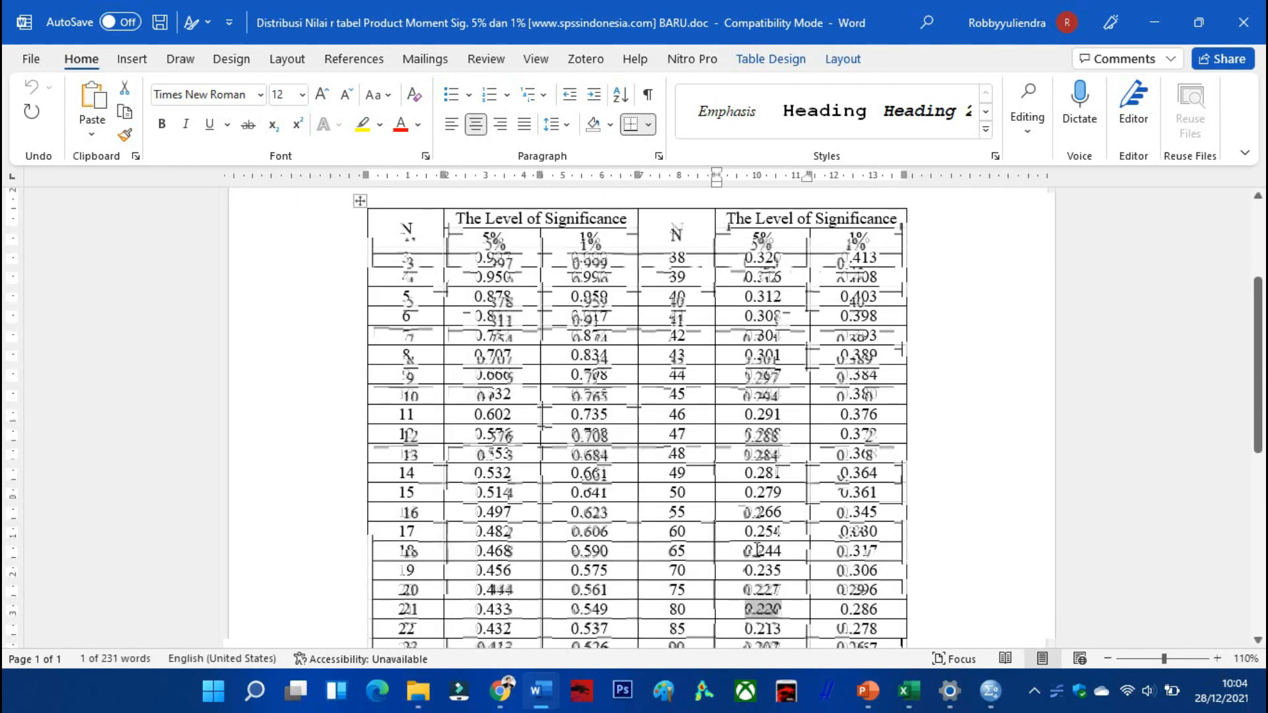
pyautogui.scroll(2, 757, 550)
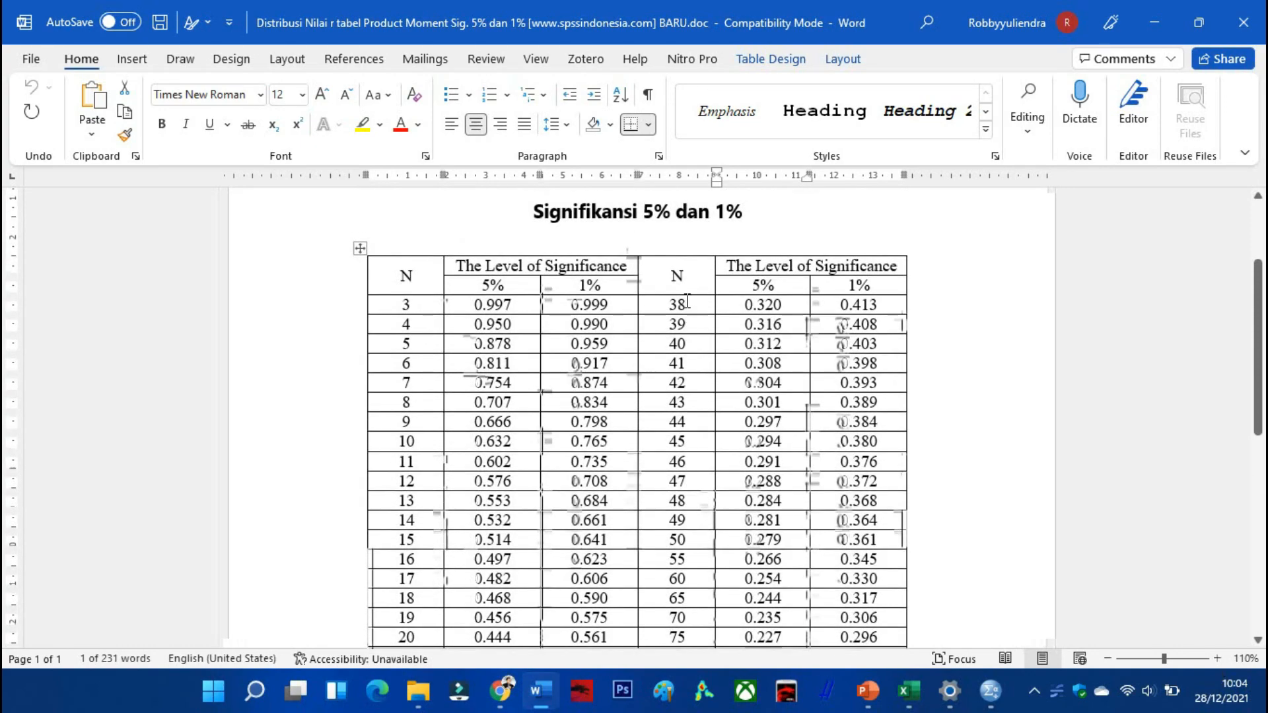
pyautogui.scroll(-3, 687, 300)
pyautogui.doubleClick(677, 514)
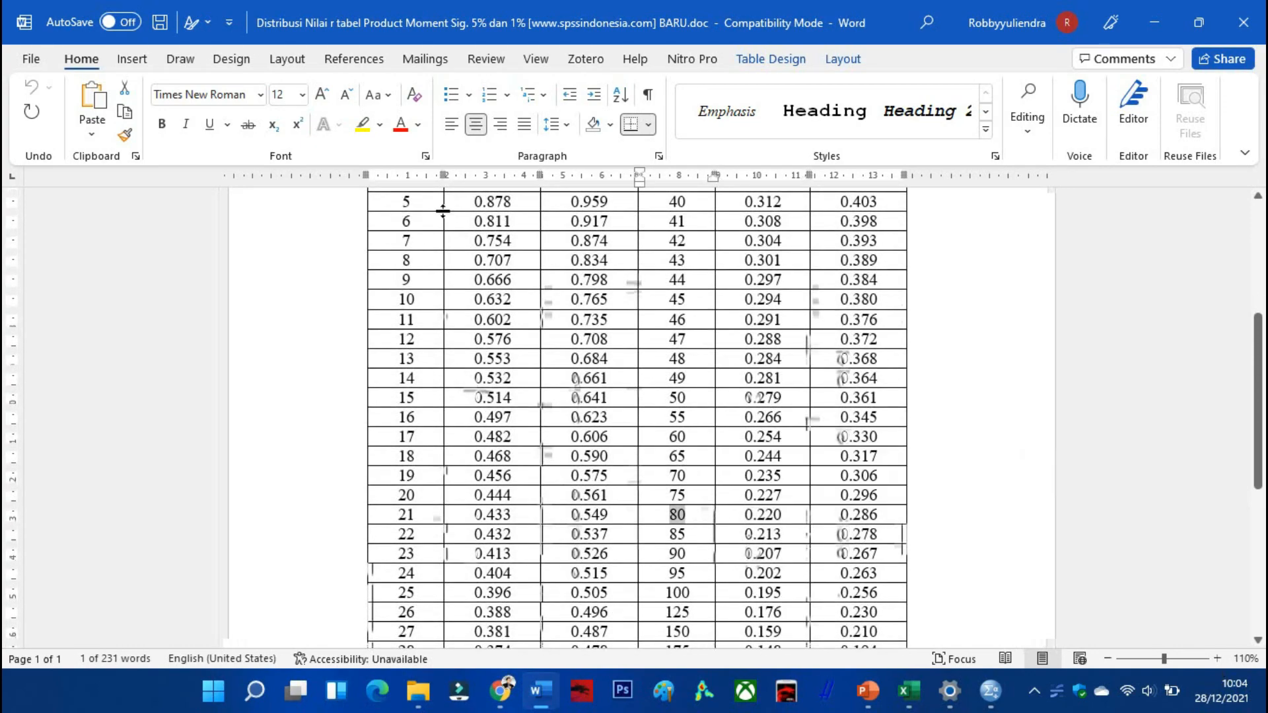
pyautogui.click(362, 124)
# - Highlight the 5% significance value 0.220 for N = 80 in yellow and minimize the Word document
pyautogui.doubleClick(747, 515)
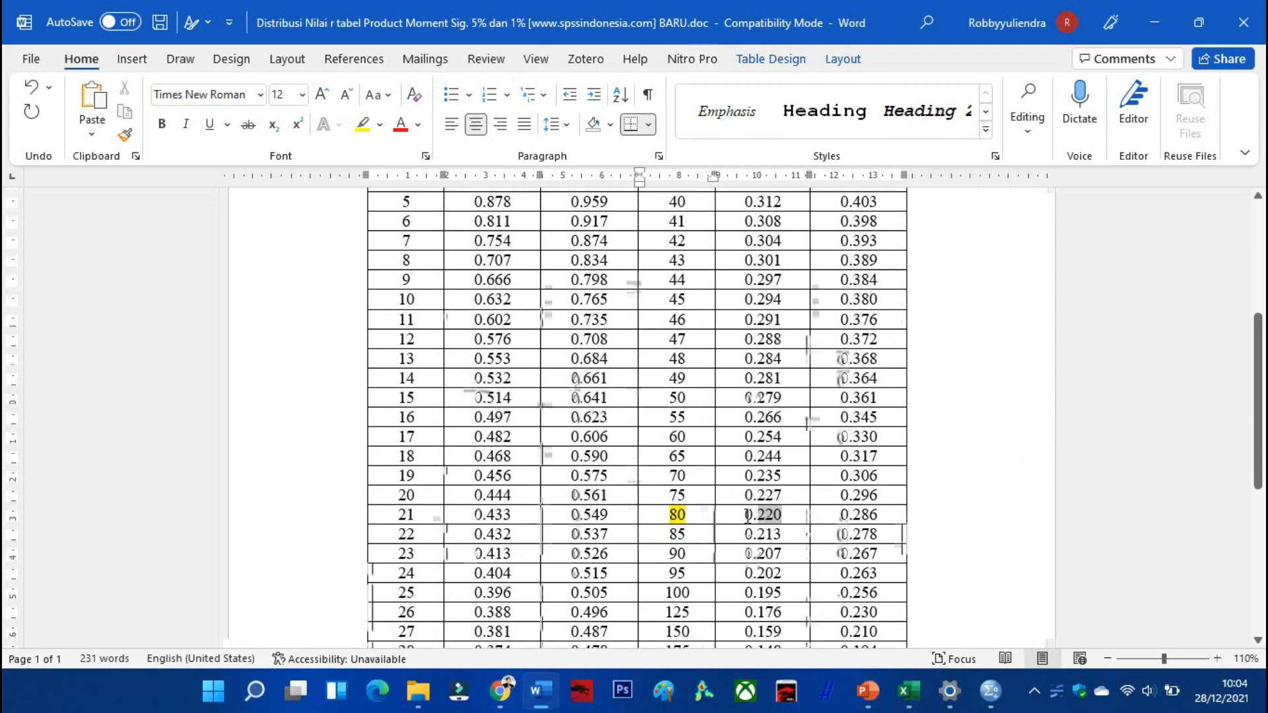
pyautogui.scroll(3, 753, 463)
pyautogui.scroll(-3, 766, 307)
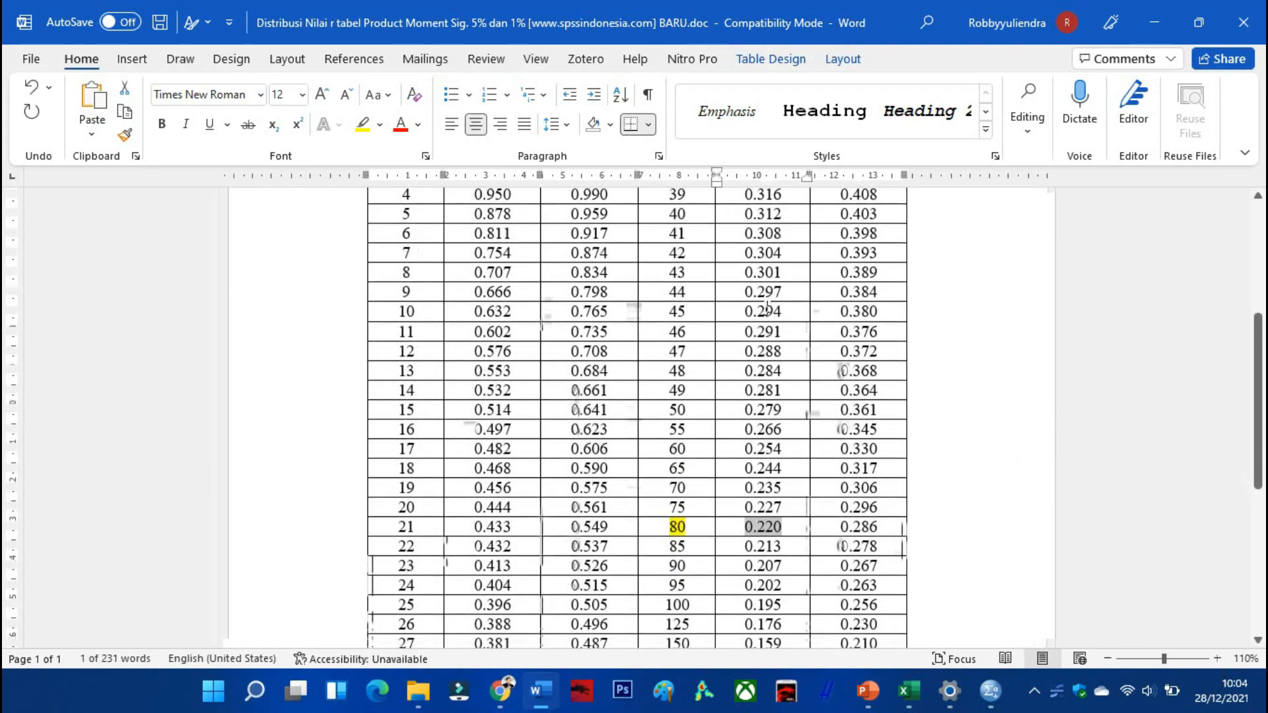
pyautogui.scroll(-1, 766, 307)
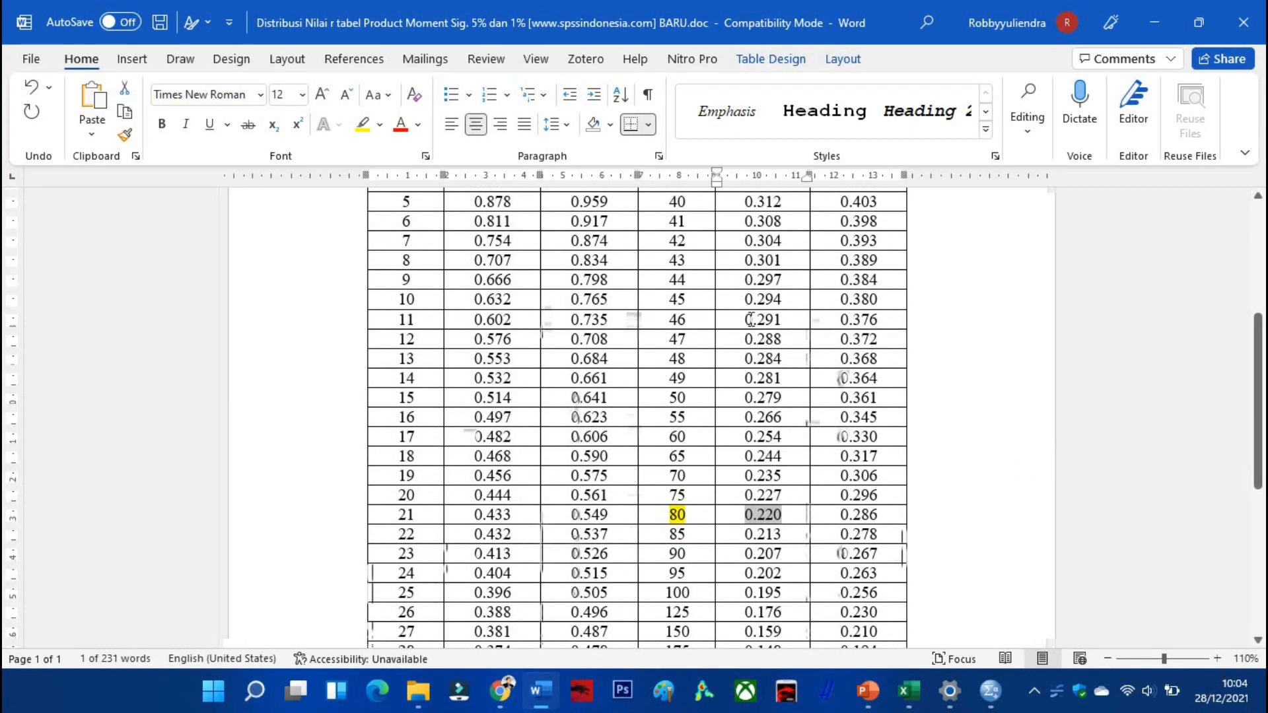
pyautogui.click(363, 125)
pyautogui.click(525, 399)
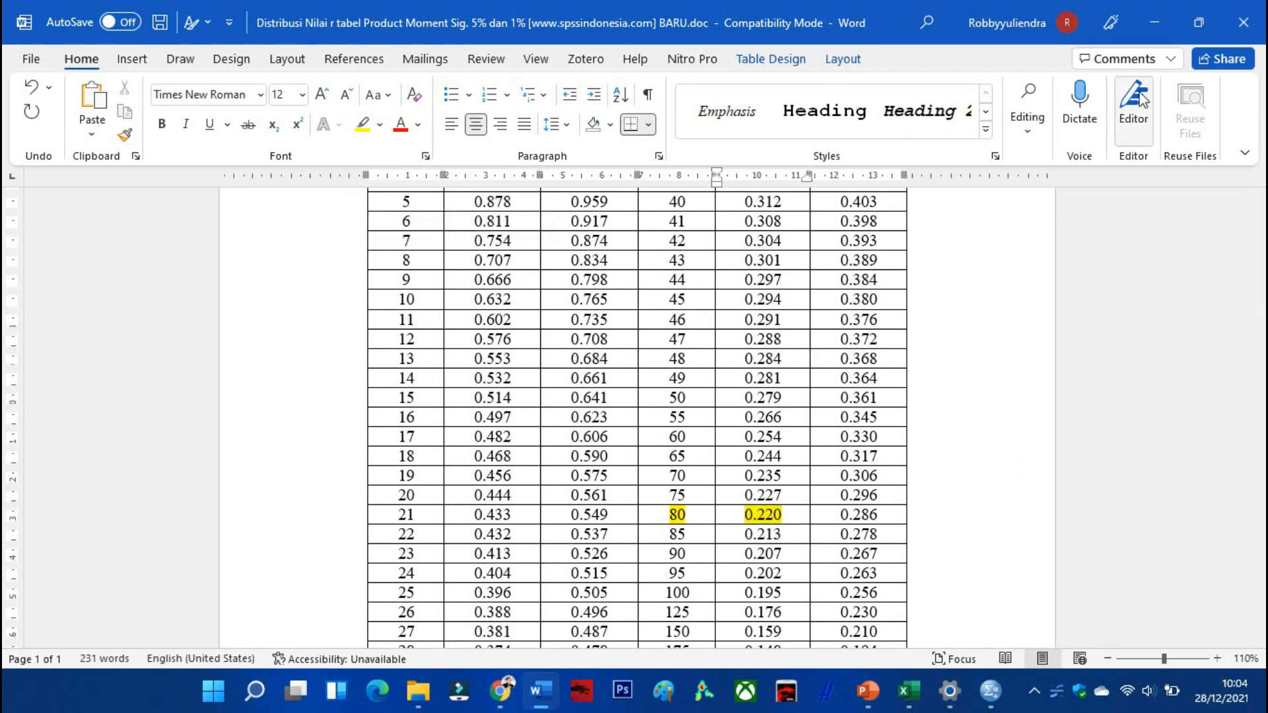
pyautogui.click(1154, 22)
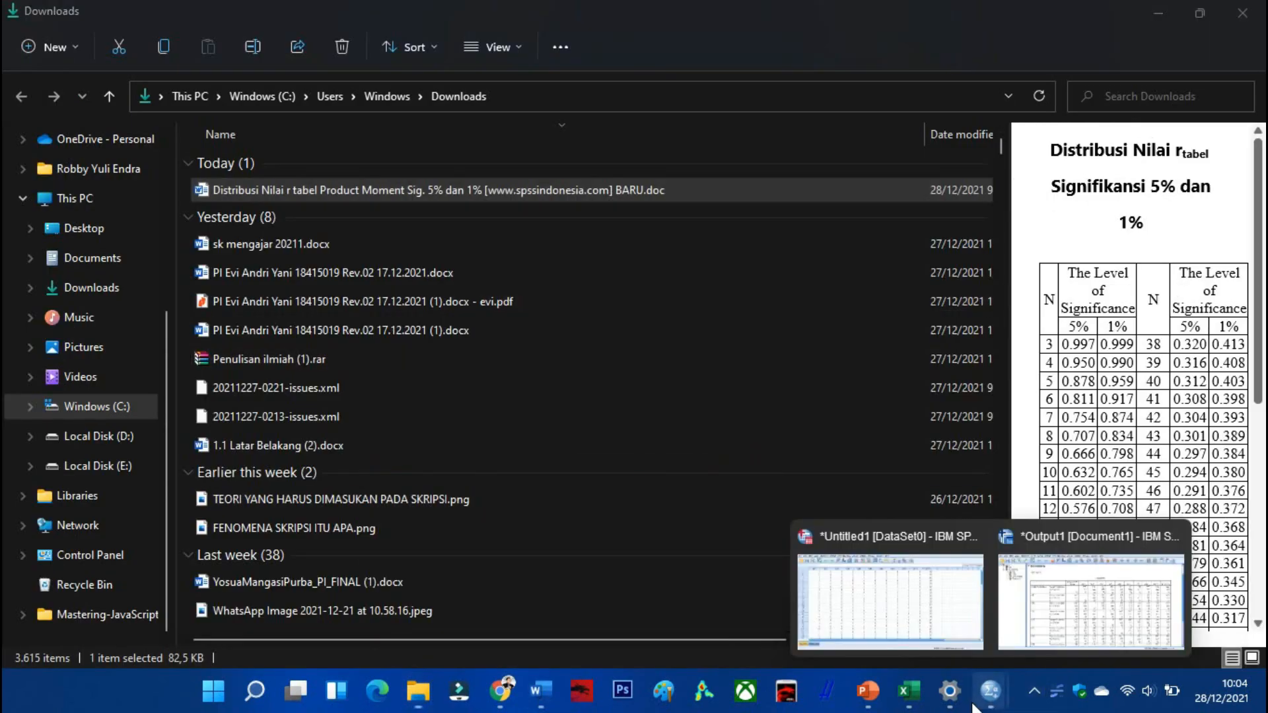
# - Recheck the r tabel decision rules on slide 5, then examine the GK_TOTAL column of the SPSS Correlations table
pyautogui.click(868, 691)
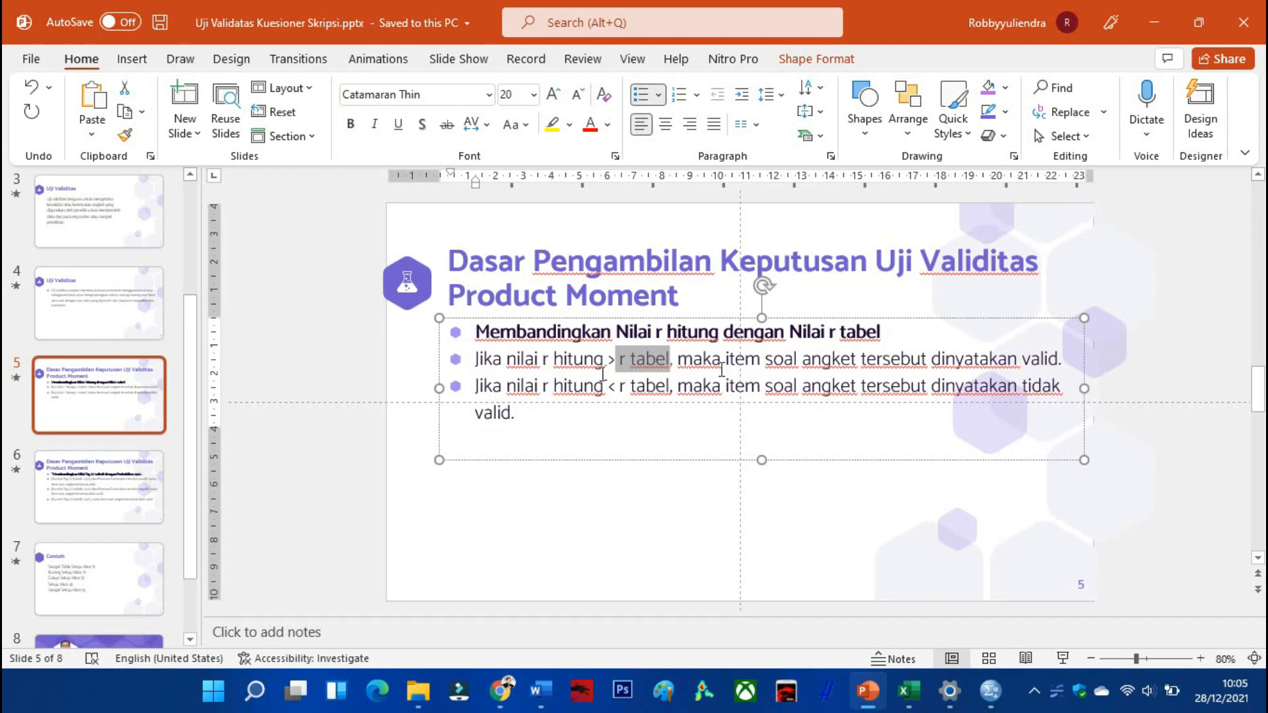
pyautogui.click(991, 690)
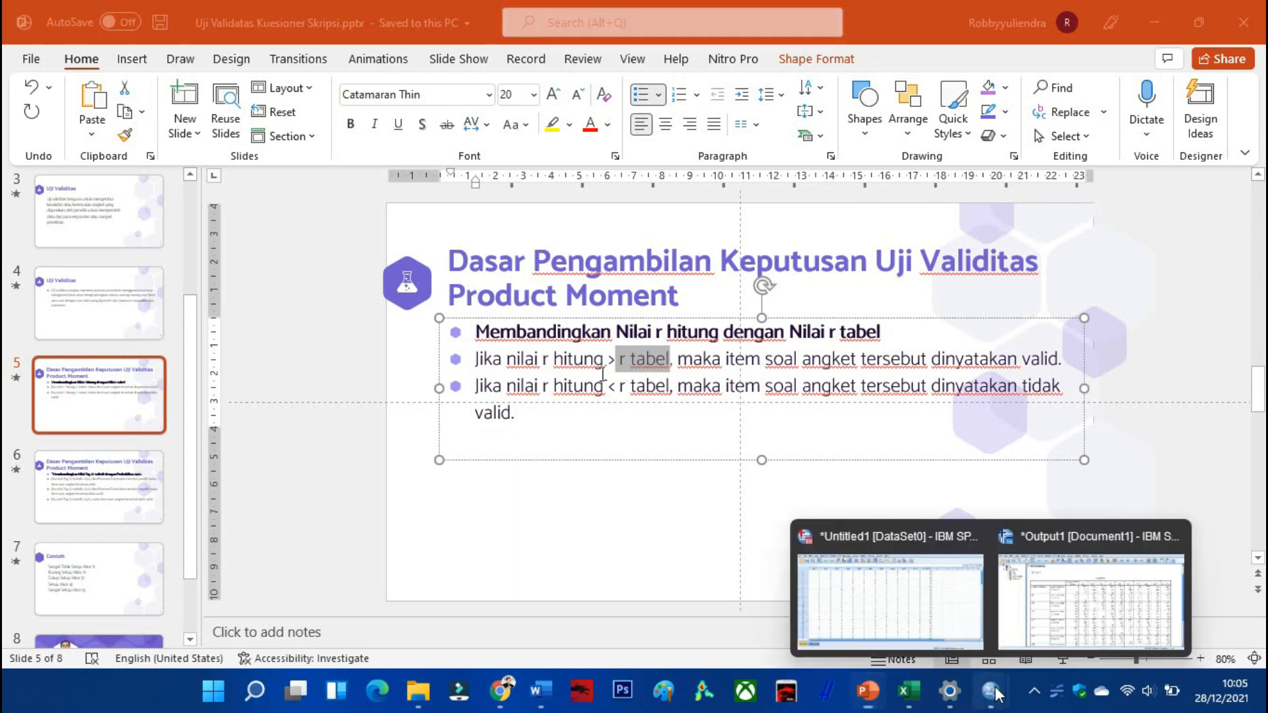
pyautogui.click(1045, 569)
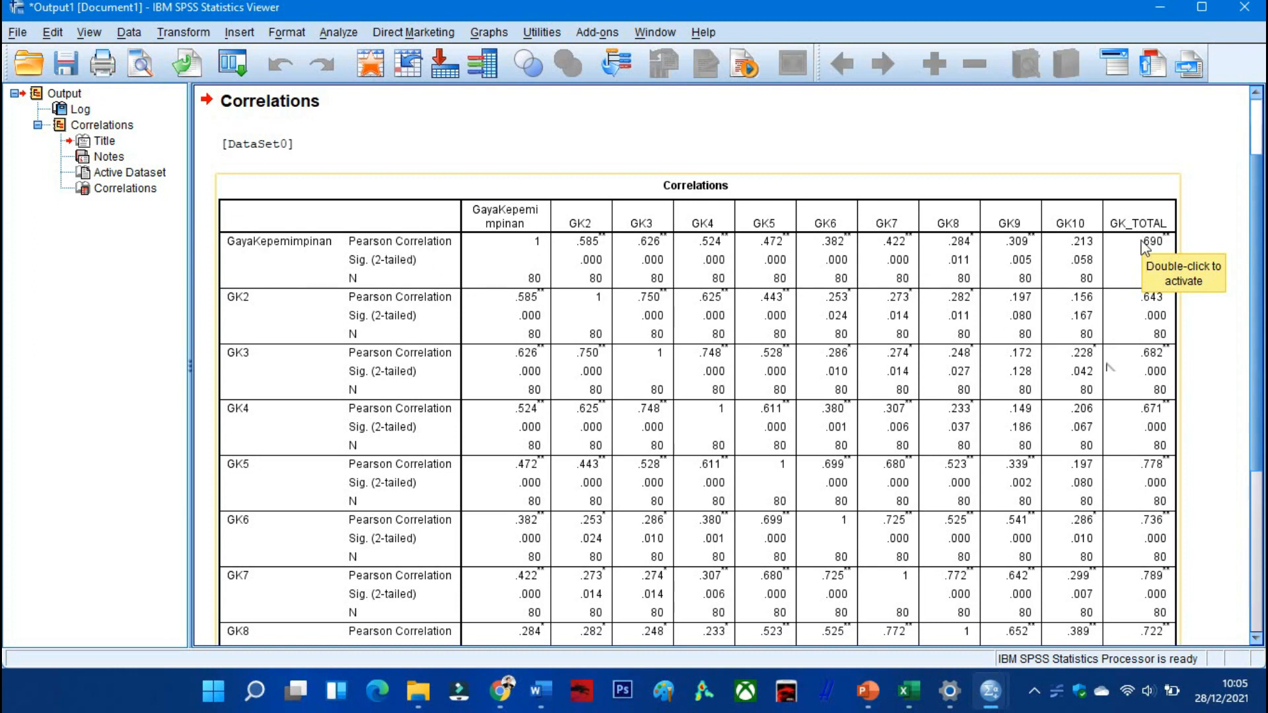
# - Switch to PowerPoint and add a bullet reading 0,69 below the decision rules on slide 5, separated by an empty line
pyautogui.click(868, 686)
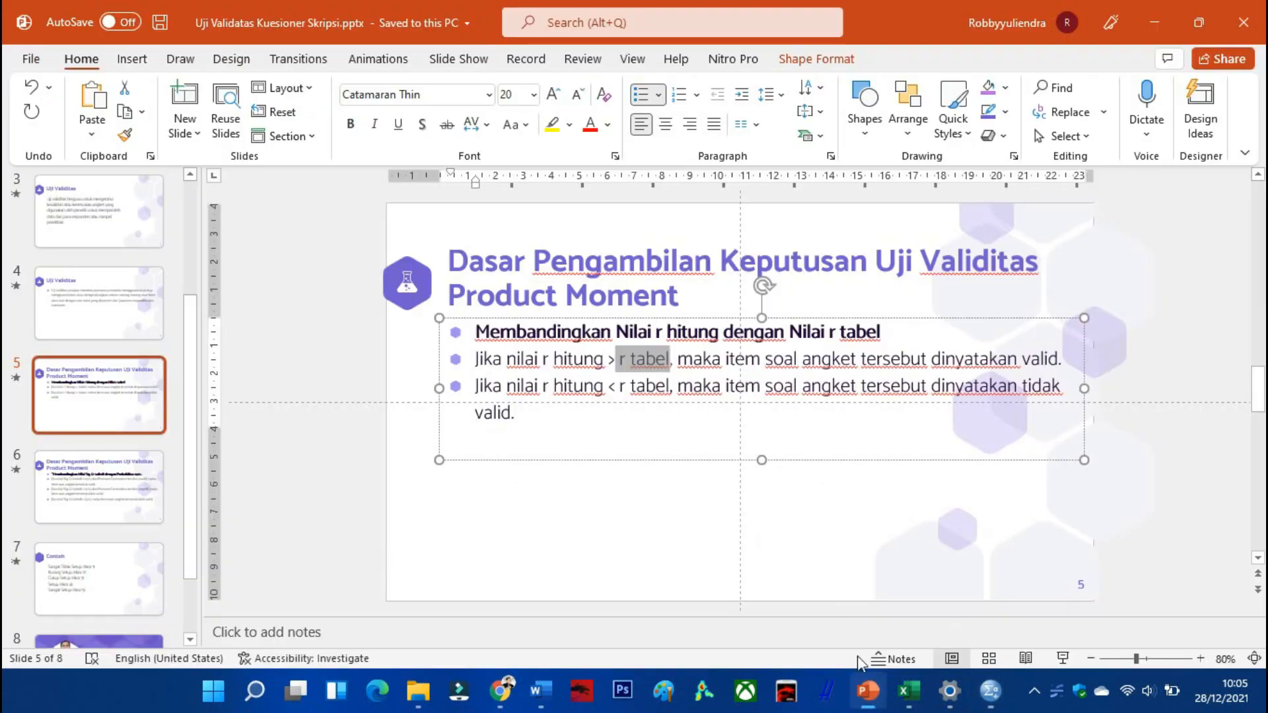
pyautogui.click(549, 424)
pyautogui.press('Return')
pyautogui.press('Return')
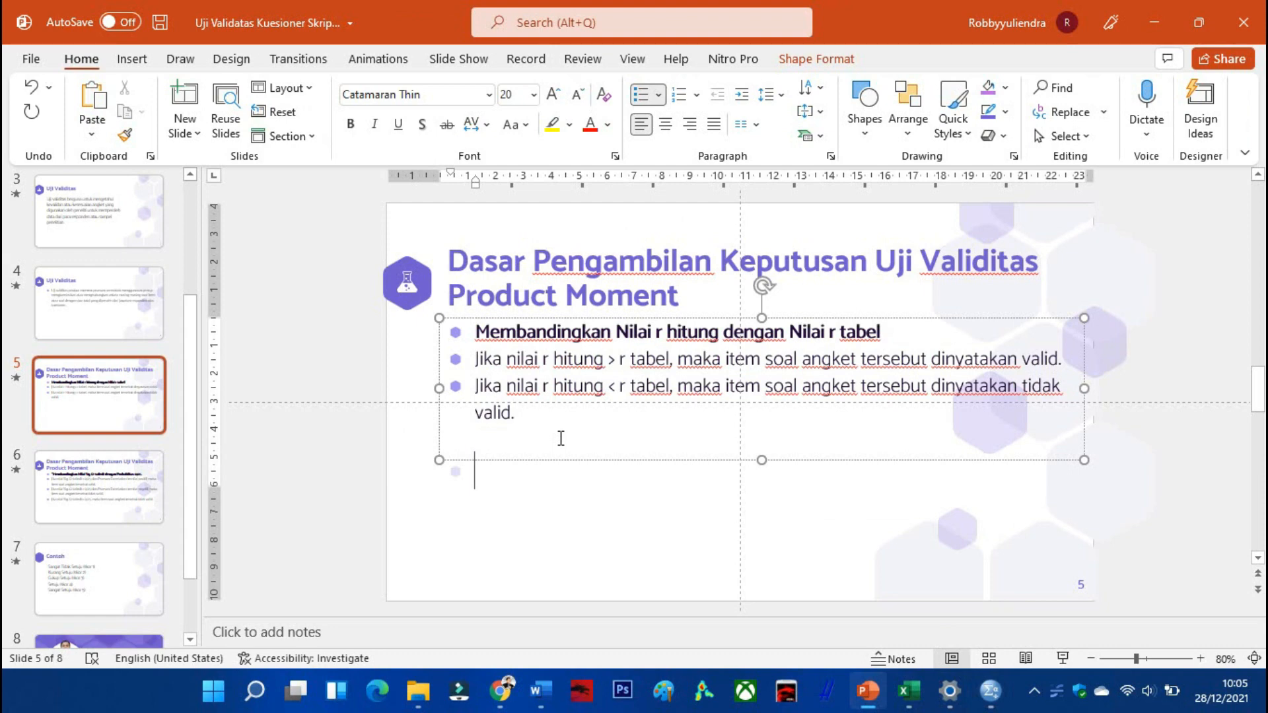
pyautogui.write('O,')
pyautogui.write('69')
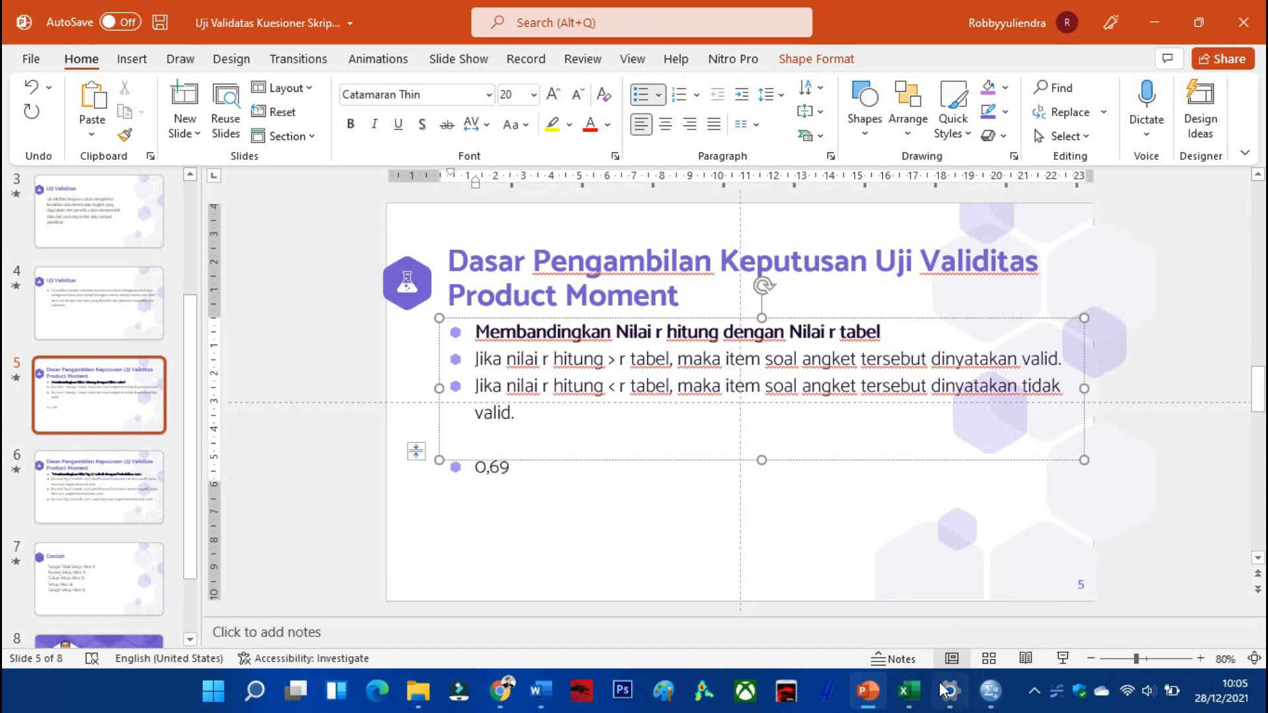
# - Check the first item's GK_TOTAL correlation in the SPSS output and complete the new bullet on slide 5 as "0,690 > 0,05"
pyautogui.moveTo(990, 690)
pyautogui.click(1042, 639)
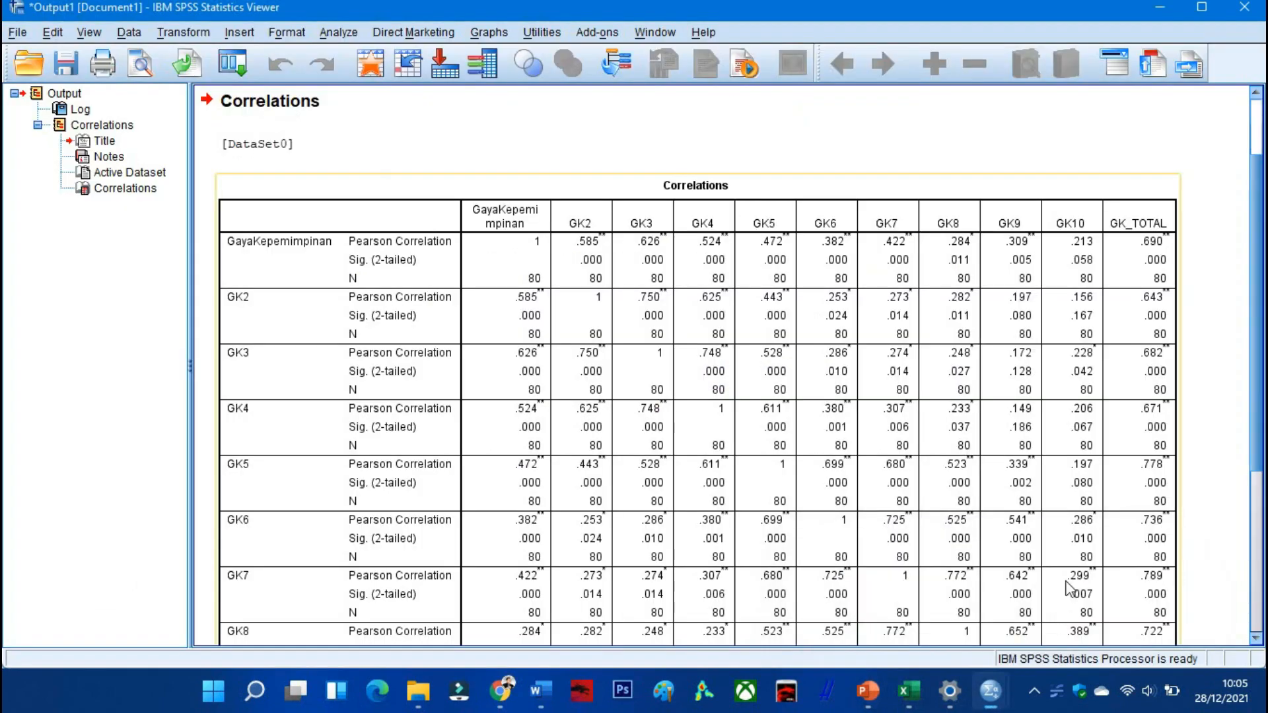
pyautogui.click(873, 702)
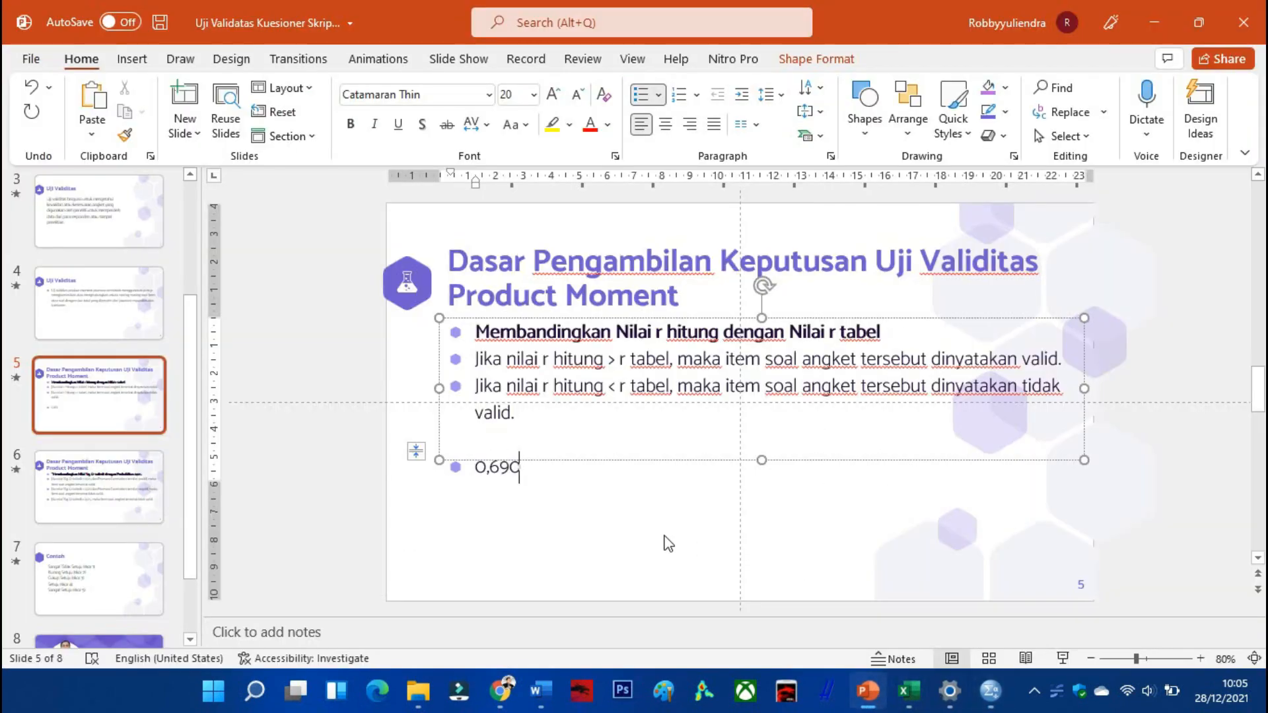
pyautogui.write('> 0,05')
pyautogui.click(639, 487)
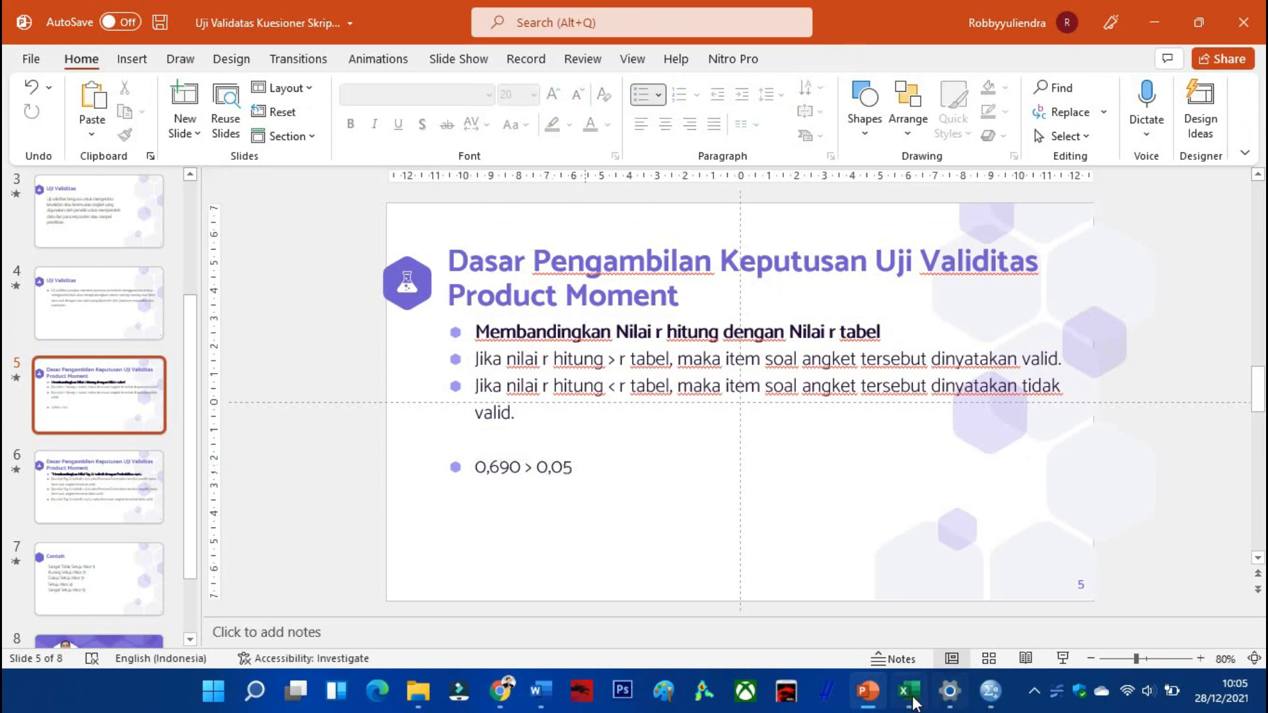
# - Recheck the highlighted r tabel value in Word, correct the last bullet on slide 5 to "0,690 > 0,220 => Valid" and start a new bullet
pyautogui.click(540, 690)
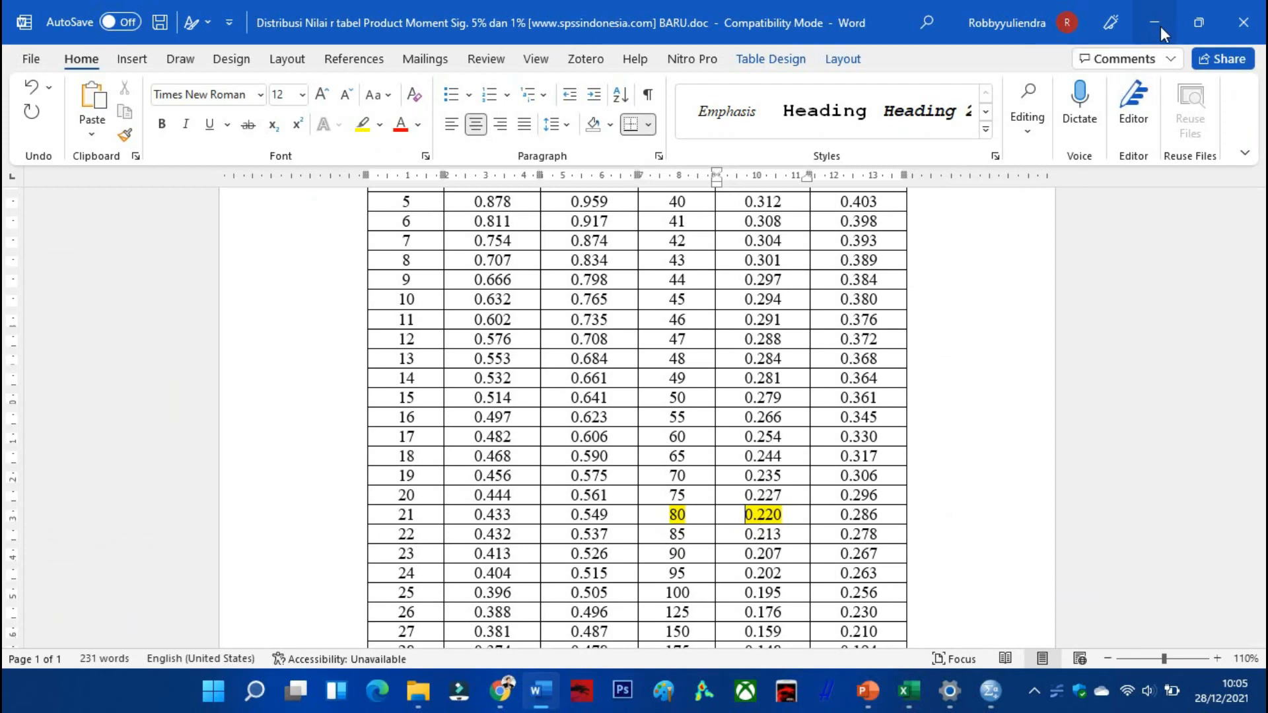
pyautogui.hotkey('alt', 'Tab')
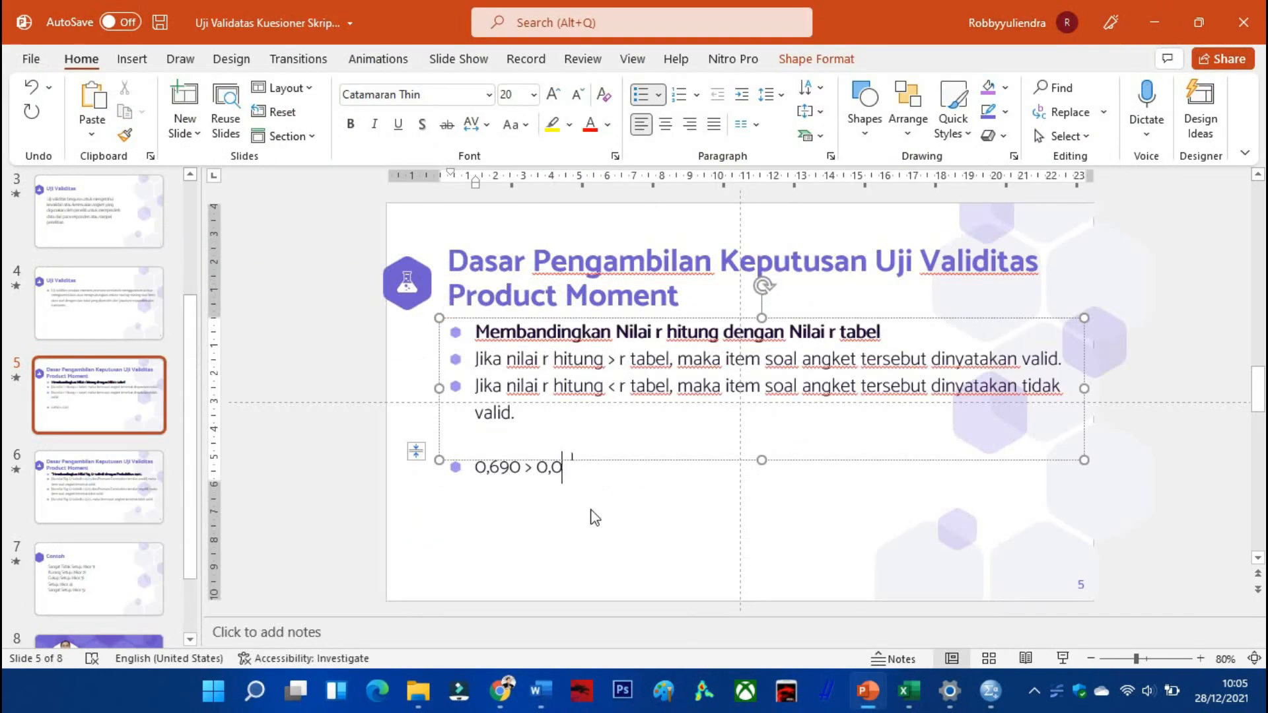
pyautogui.write('22')
pyautogui.write('> vALI')
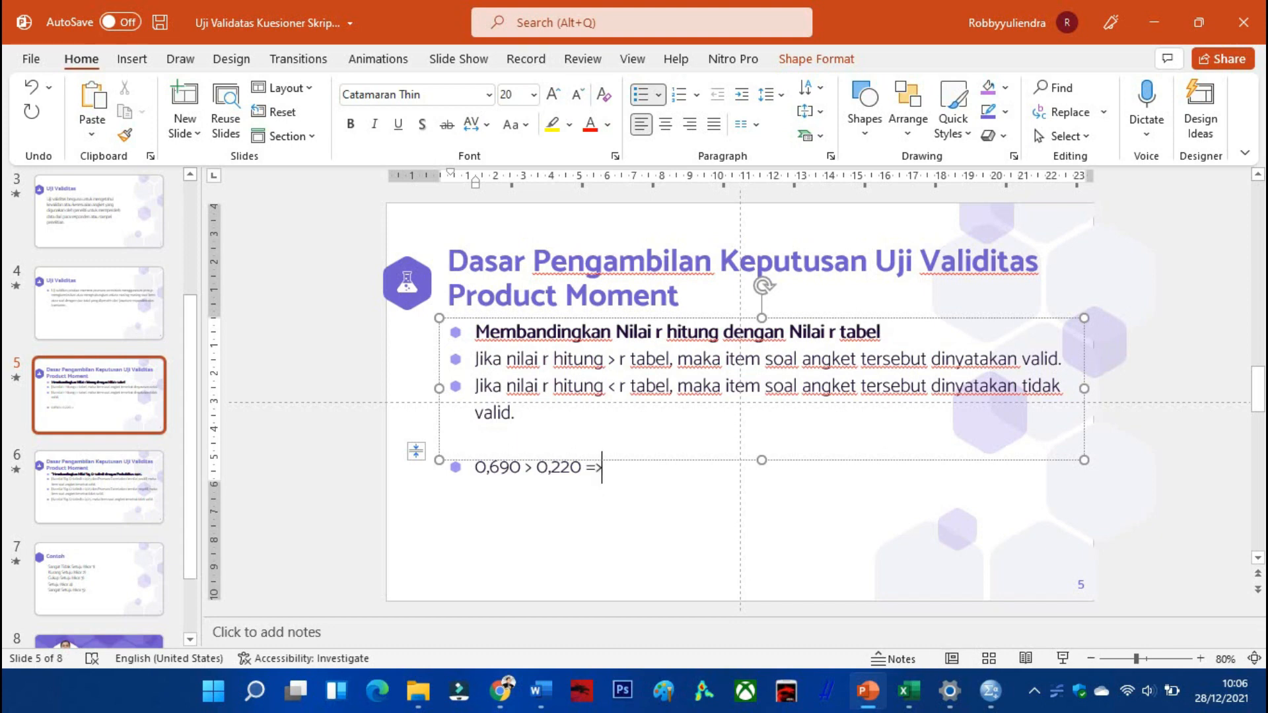
pyautogui.press('BackSpace')
pyautogui.press('BackSpace')
pyautogui.press('BackSpace')
pyautogui.press('BackSpace')
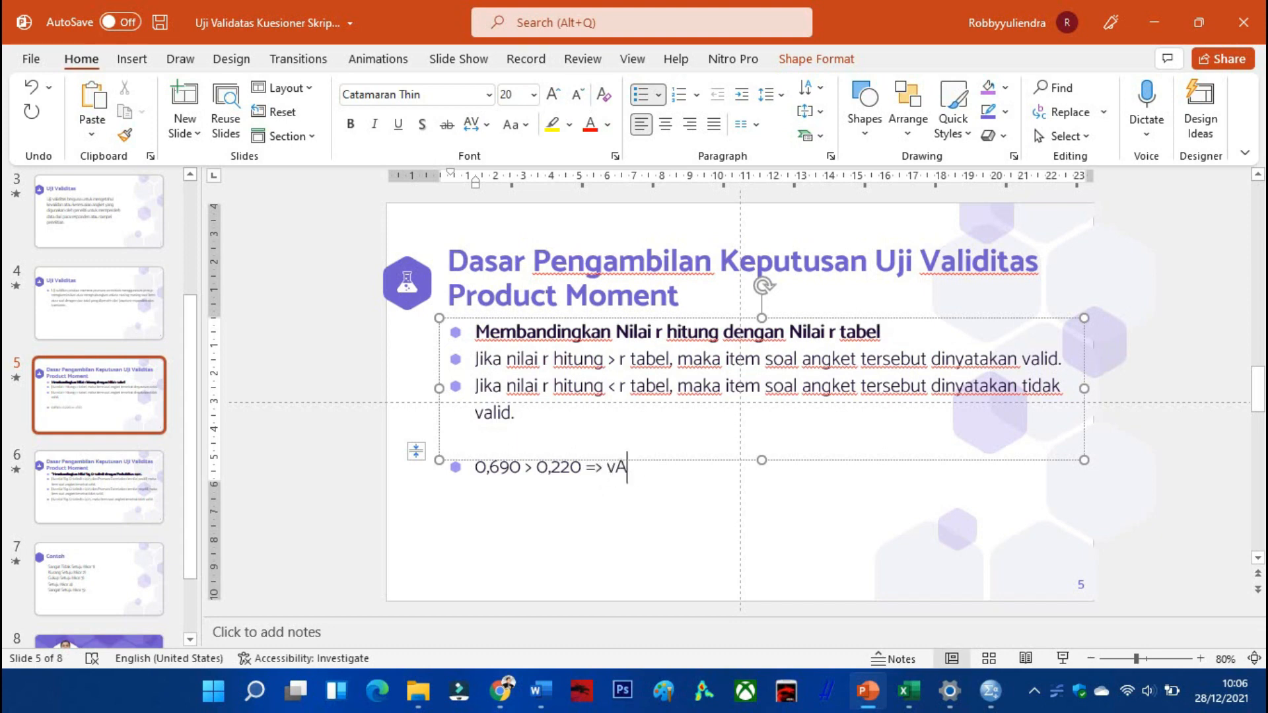
pyautogui.write('Valid')
pyautogui.press('Return')
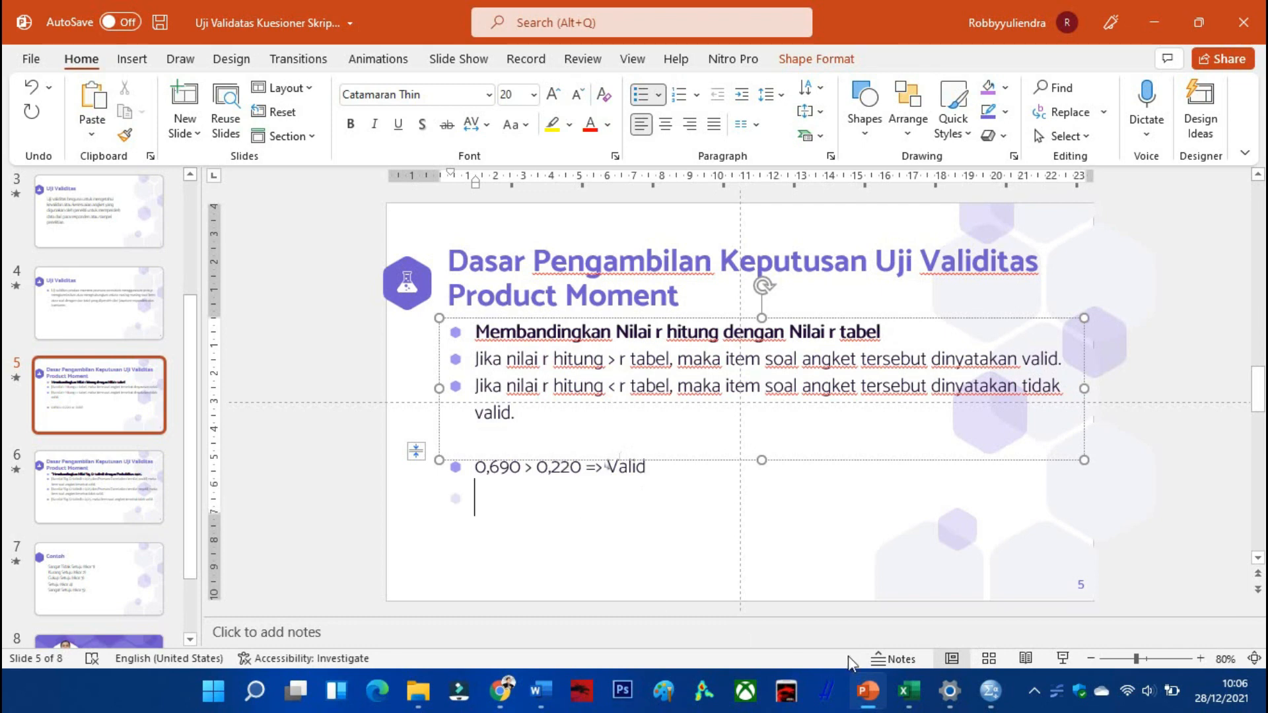
# - Check the GK2 correlation with GK_TOTAL in the SPSS output and enter "0,643 > 0,220 => Valid" as the next bullet on slide 5
pyautogui.moveTo(995, 696)
pyautogui.click(997, 648)
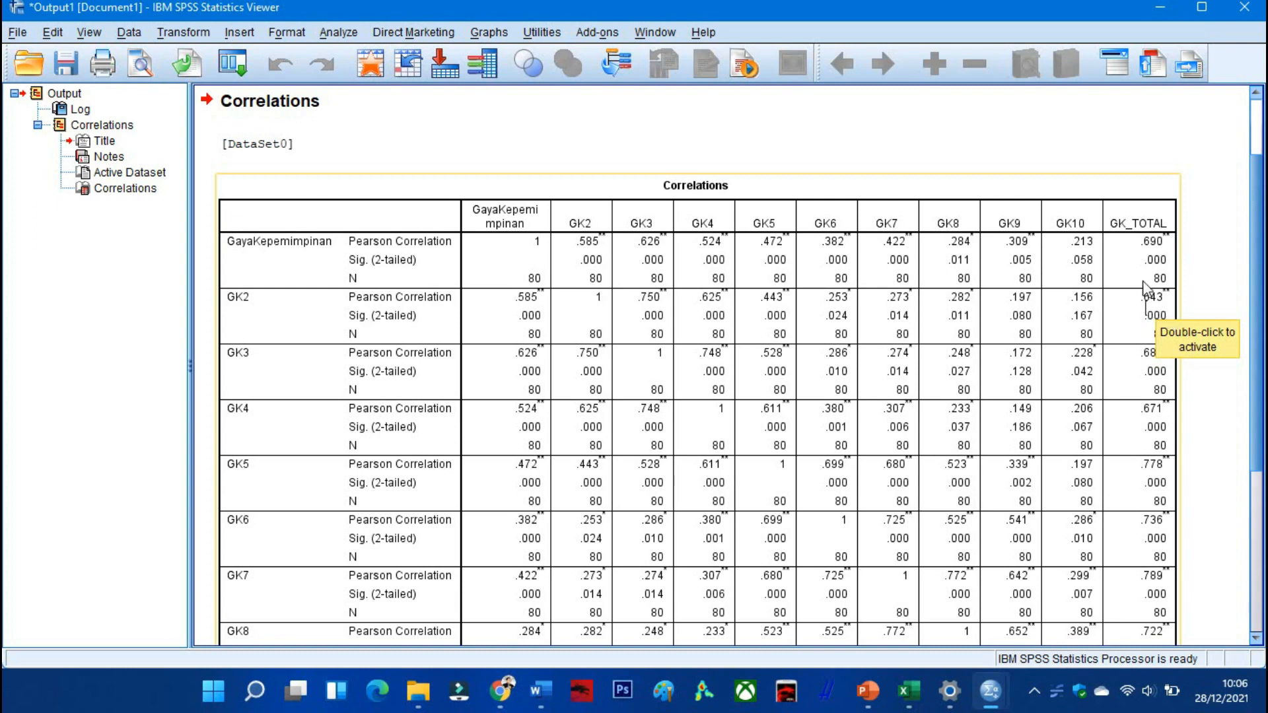
pyautogui.click(867, 690)
pyautogui.write('0,643')
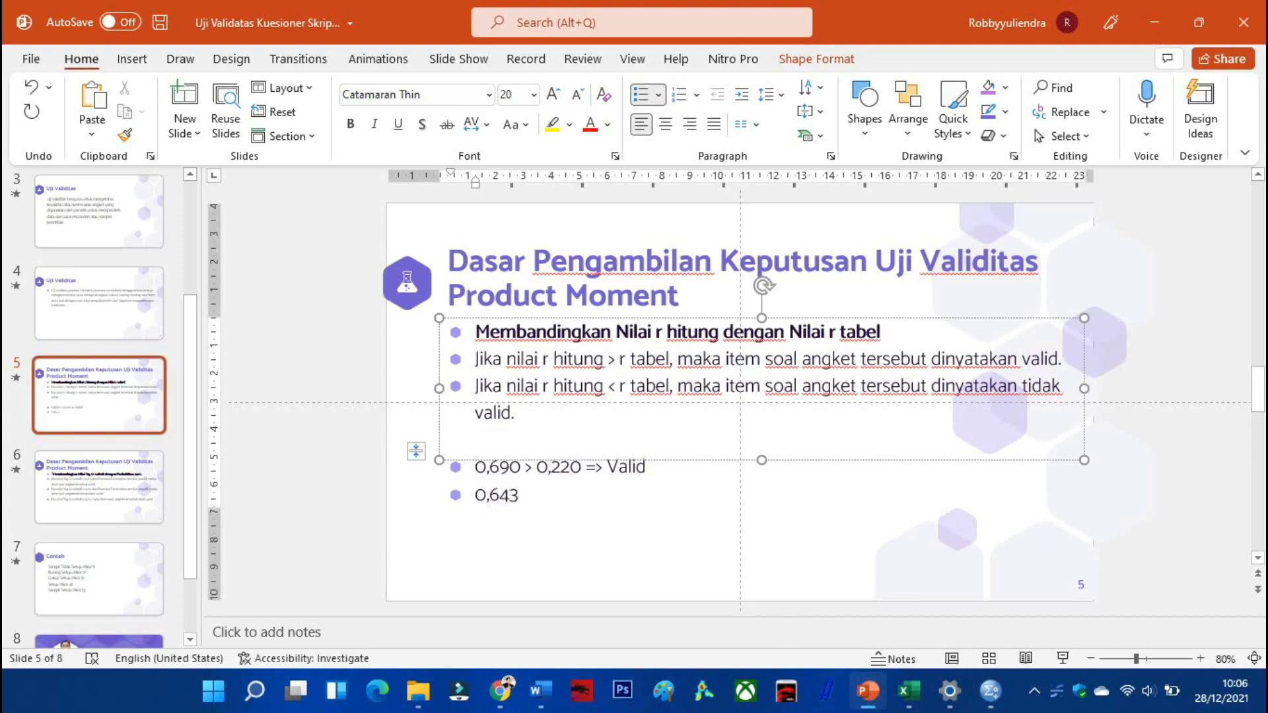
pyautogui.write(' > 0,')
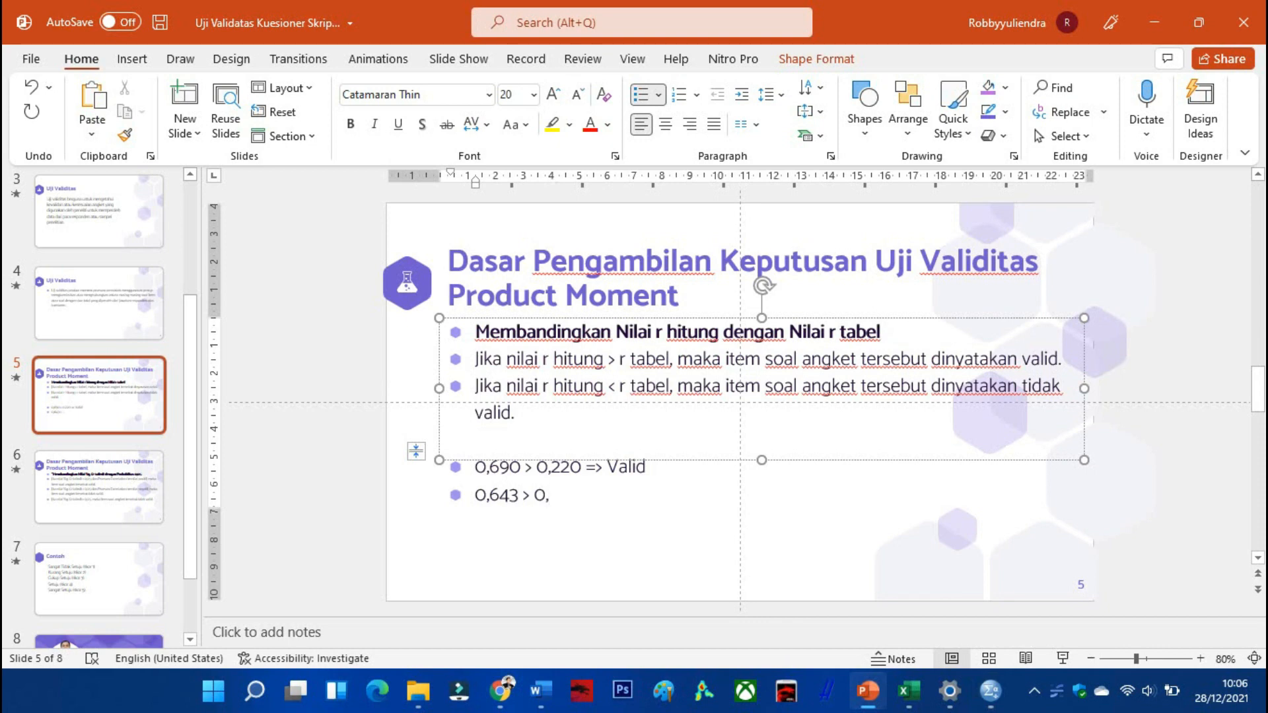
pyautogui.write('220 => Valud')
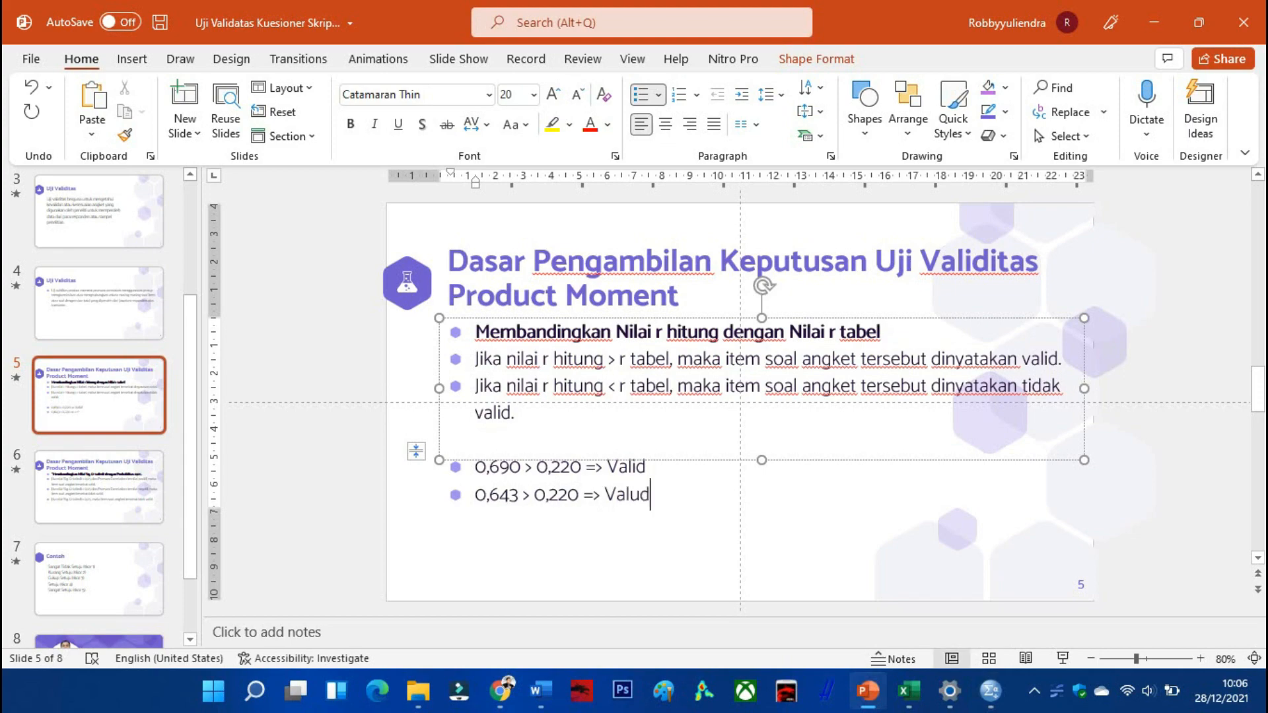
pyautogui.press('BackSpace')
pyautogui.press('BackSpace')
pyautogui.write('id')
# - Examine the remaining items' Pearson correlations in the GK_TOTAL column of the SPSS Correlations table, through GK10
pyautogui.click(867, 689)
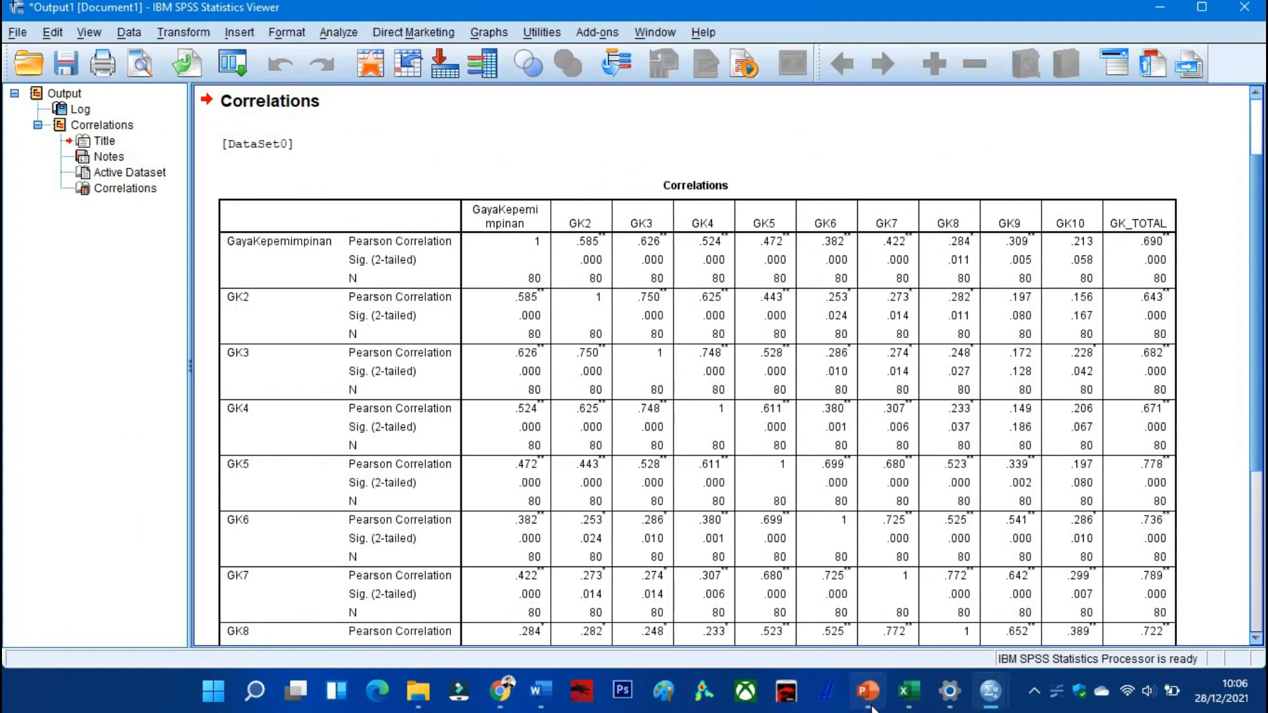
pyautogui.scroll(-5, 1164, 357)
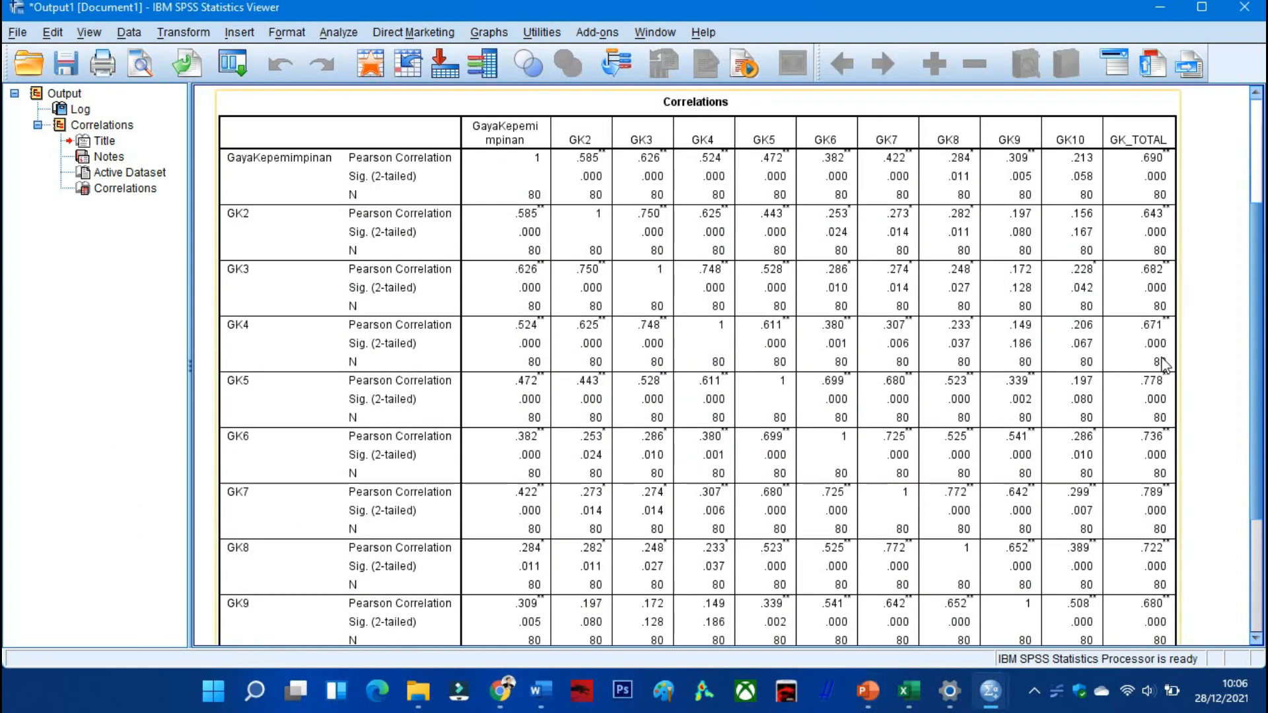
pyautogui.scroll(-3, 1163, 365)
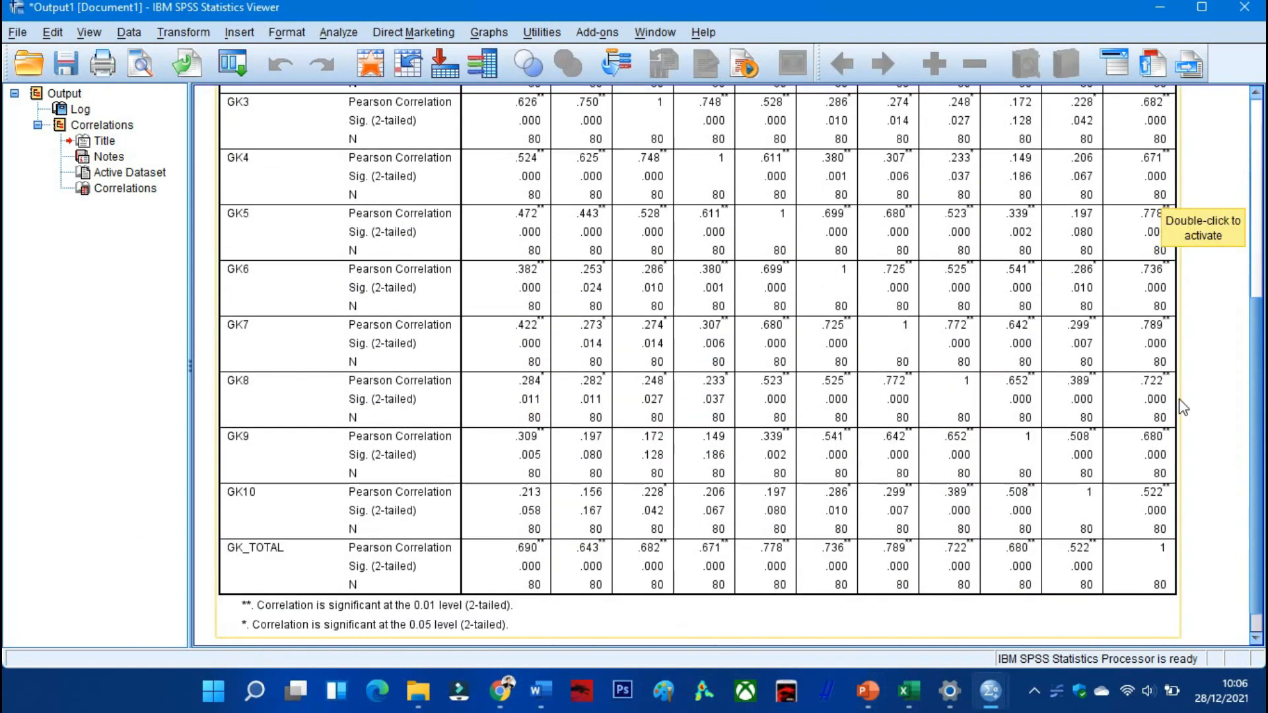
pyautogui.click(866, 690)
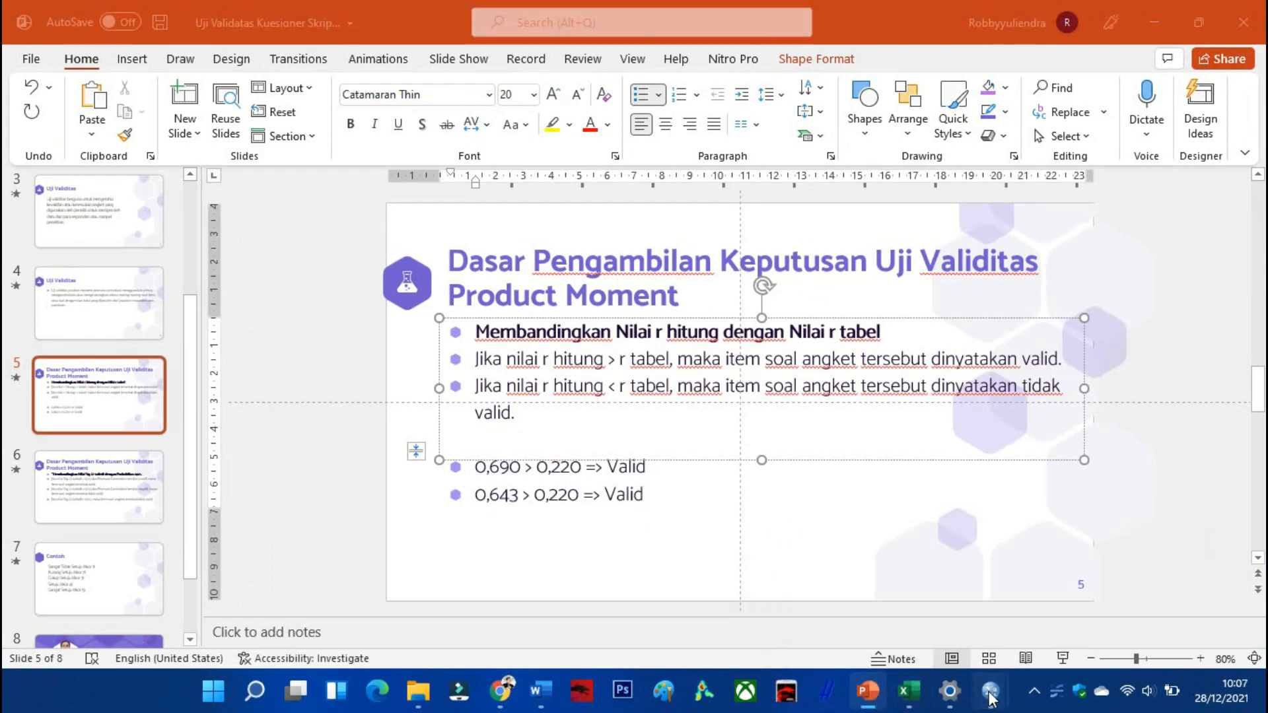
pyautogui.moveTo(990, 692)
pyautogui.click(1060, 587)
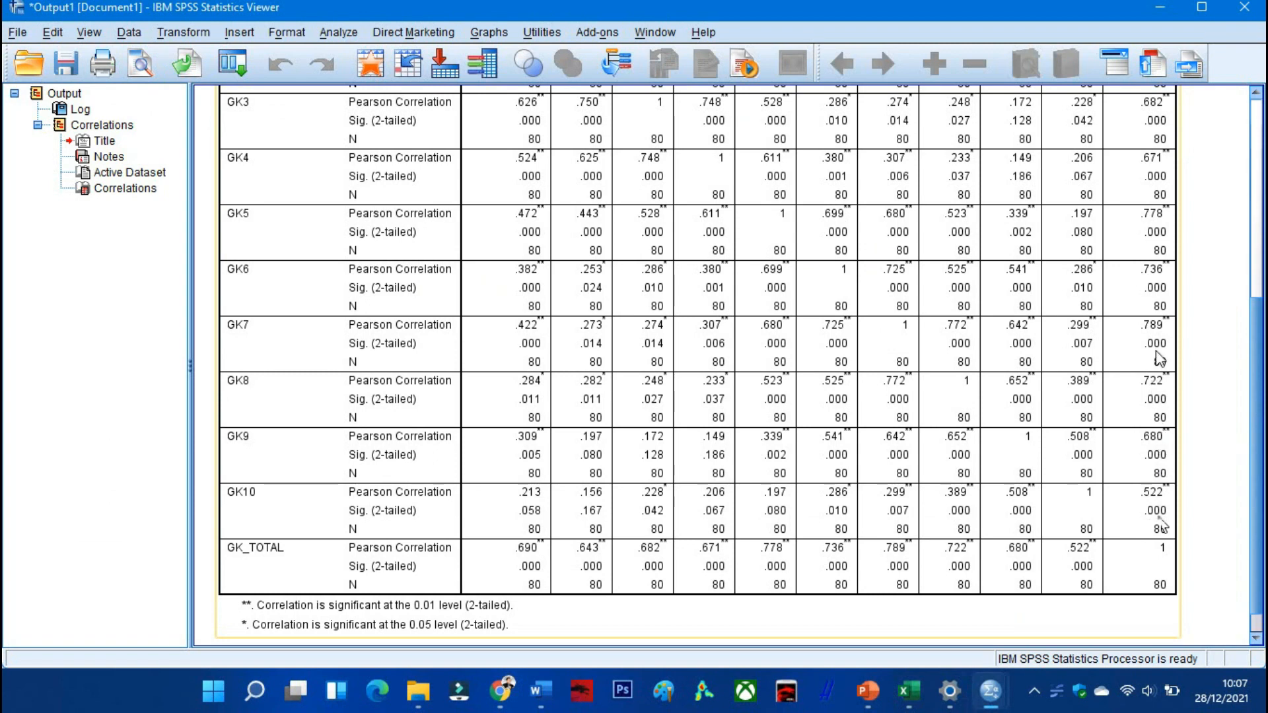
pyautogui.scroll(3, 1162, 330)
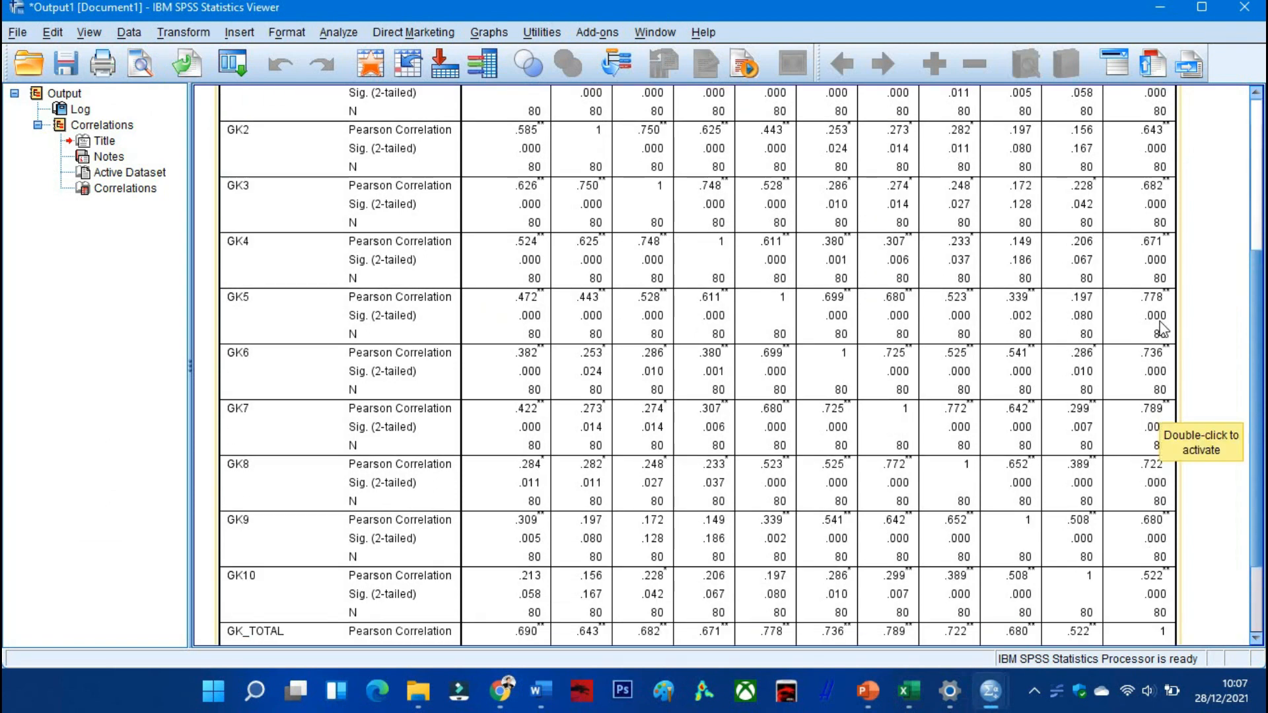
pyautogui.scroll(3, 1157, 323)
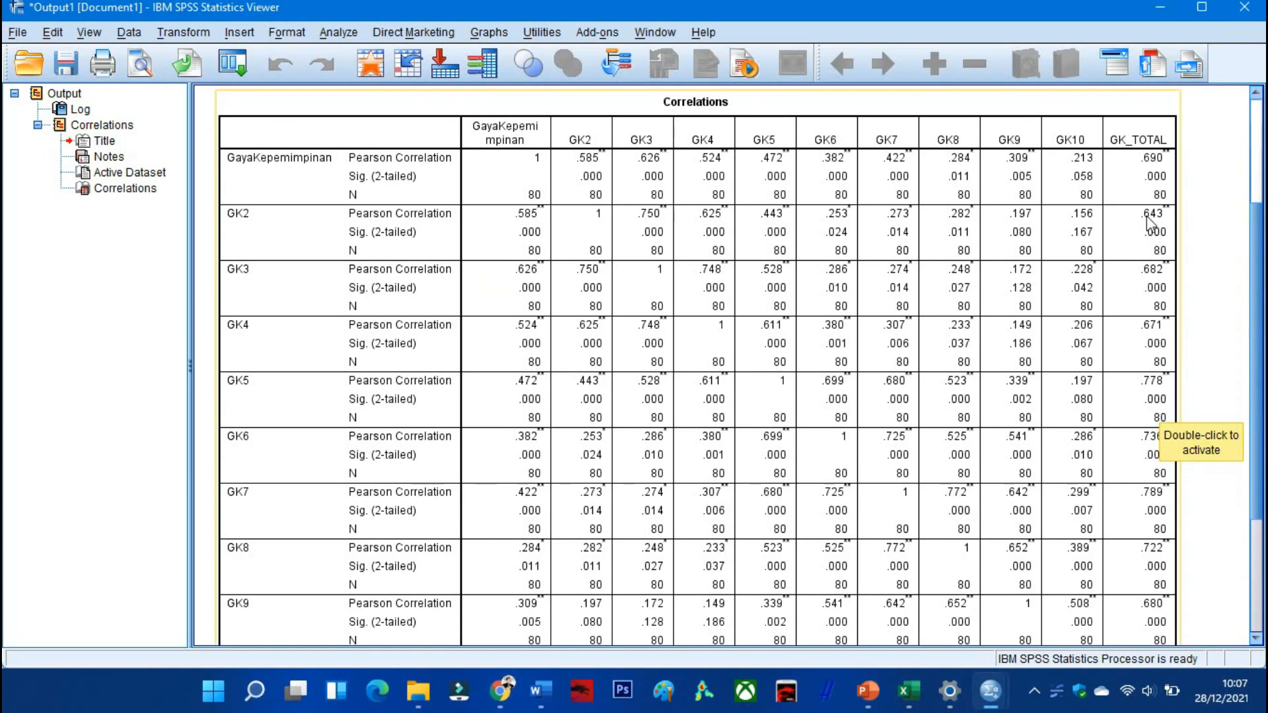
pyautogui.scroll(-3, 1145, 208)
pyautogui.scroll(-3, 1145, 206)
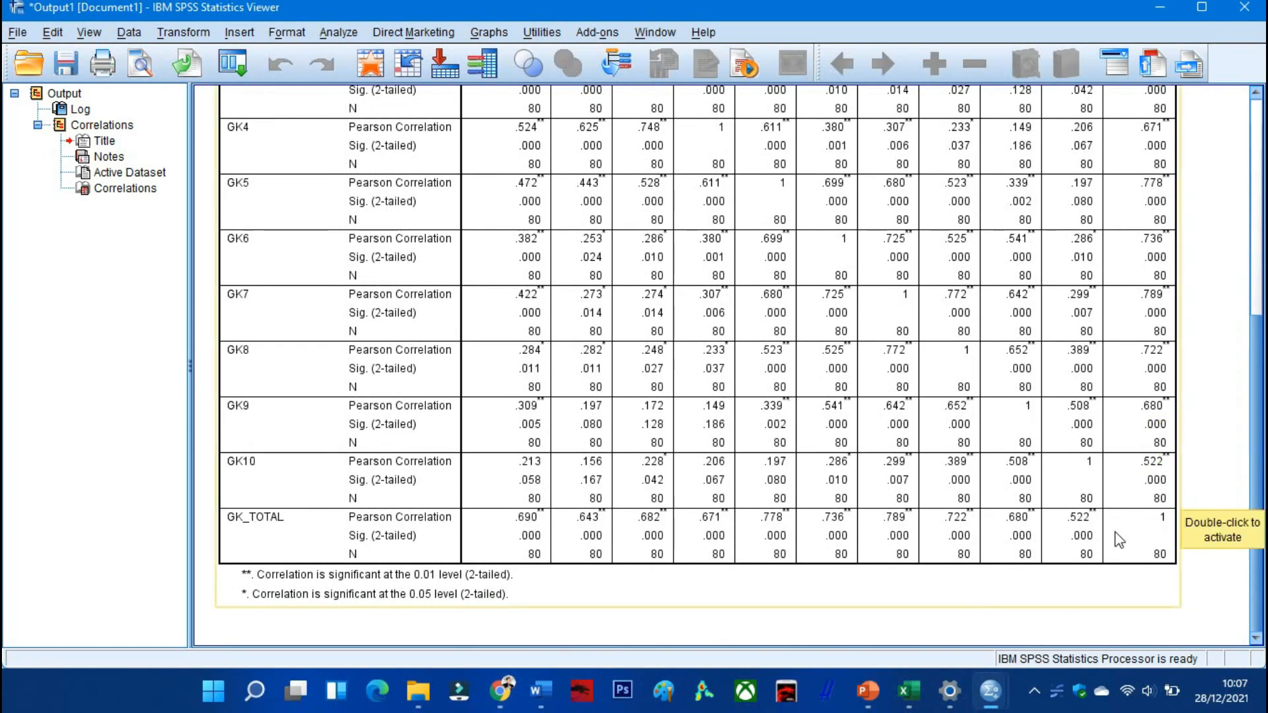
pyautogui.moveTo(990, 699)
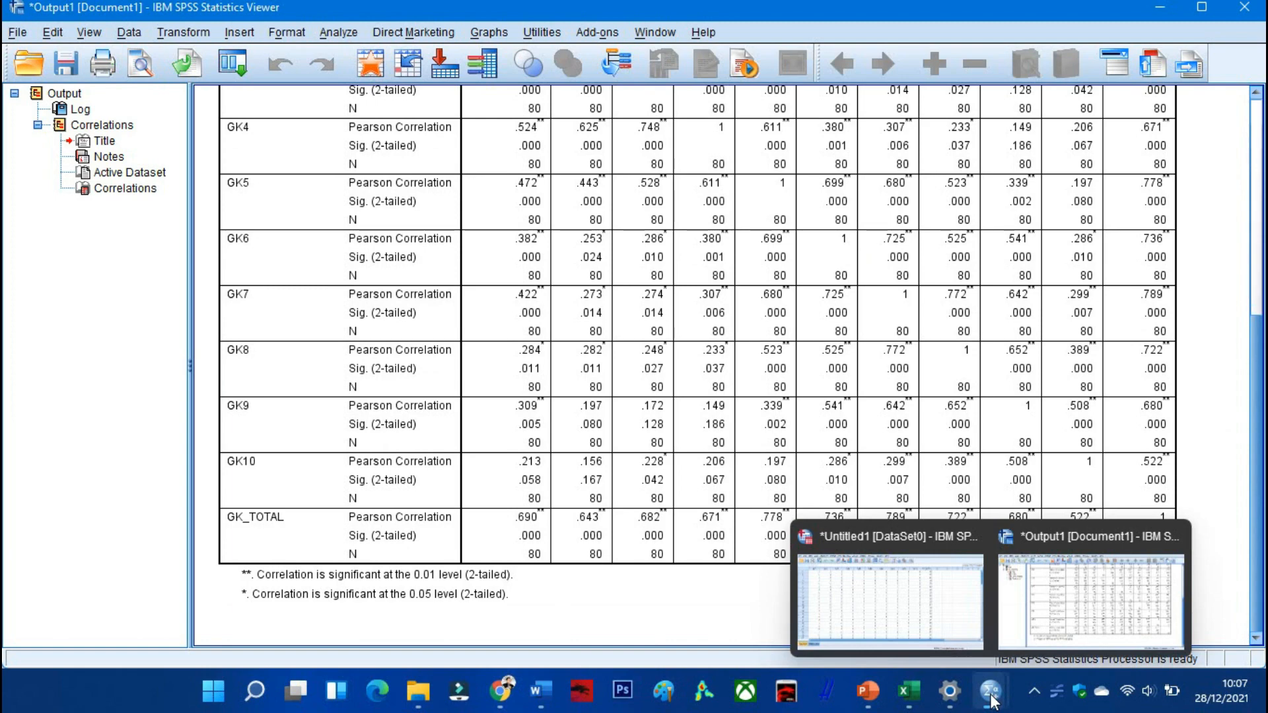
# - Switch to PowerPoint, open slide 6 and start a new bullet below the Sig. (2-tailed) decision rules, separated by an empty line
pyautogui.click(868, 693)
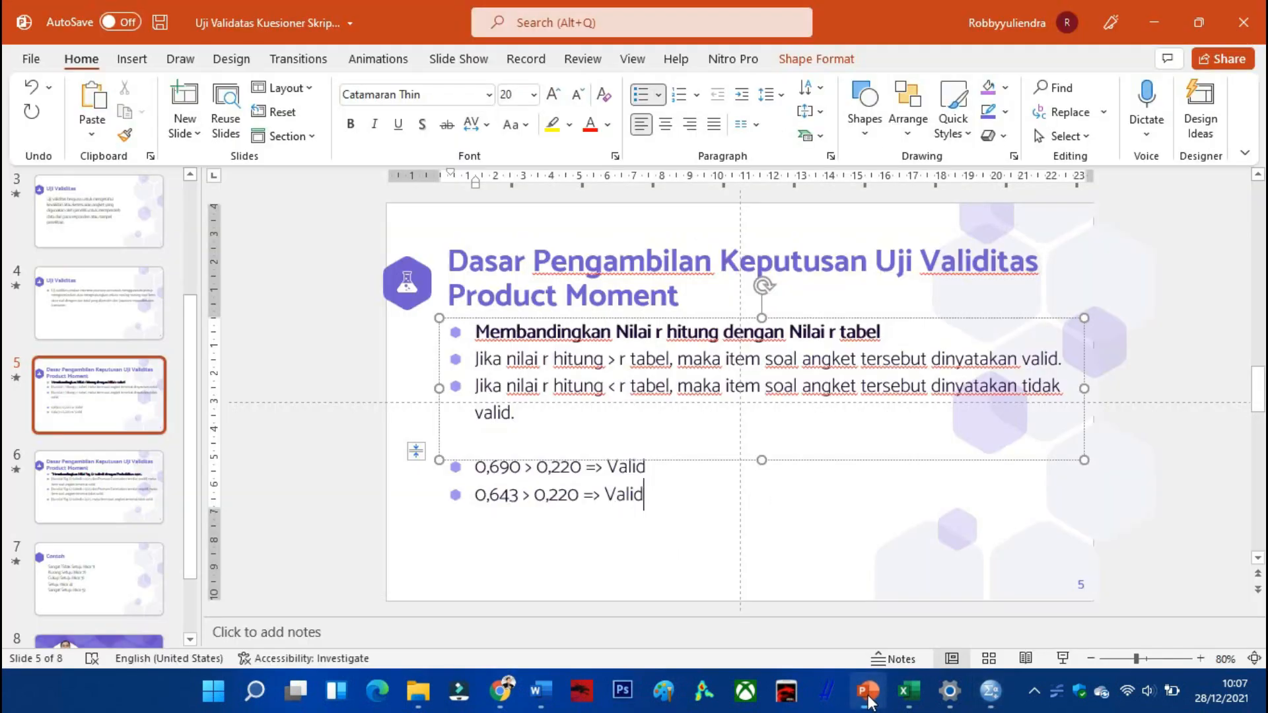
pyautogui.click(64, 505)
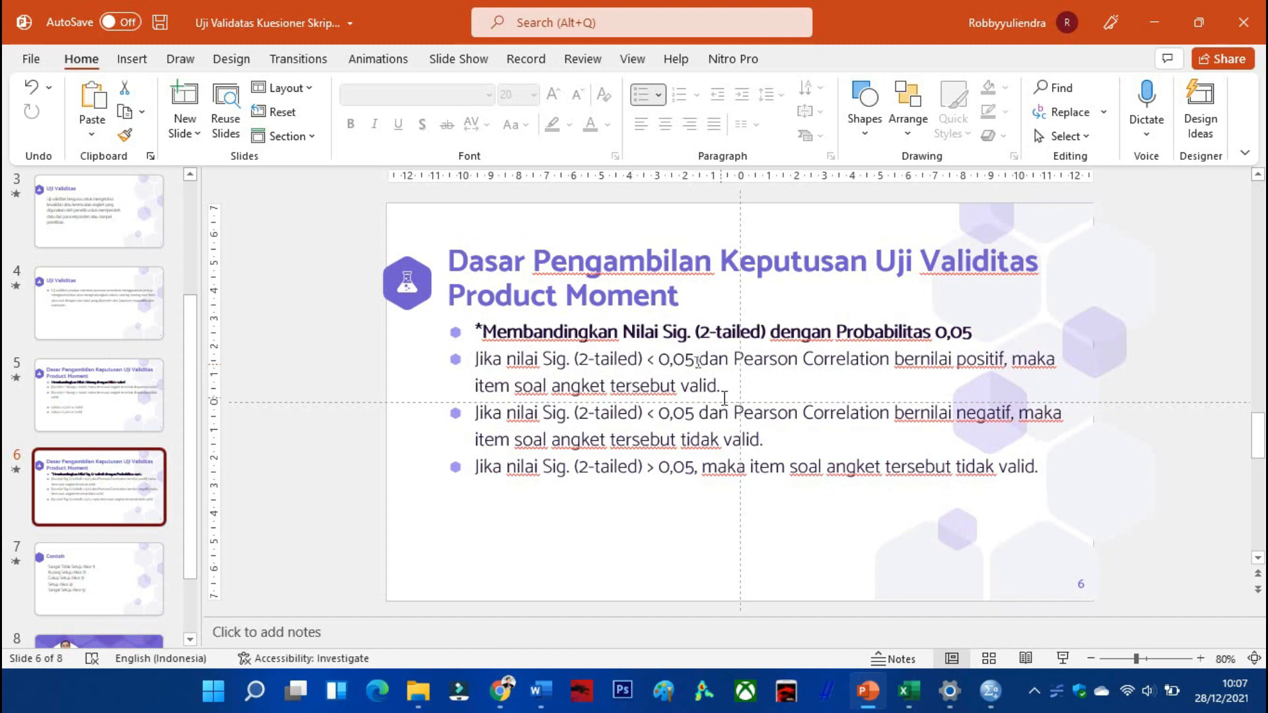
pyautogui.click(495, 505)
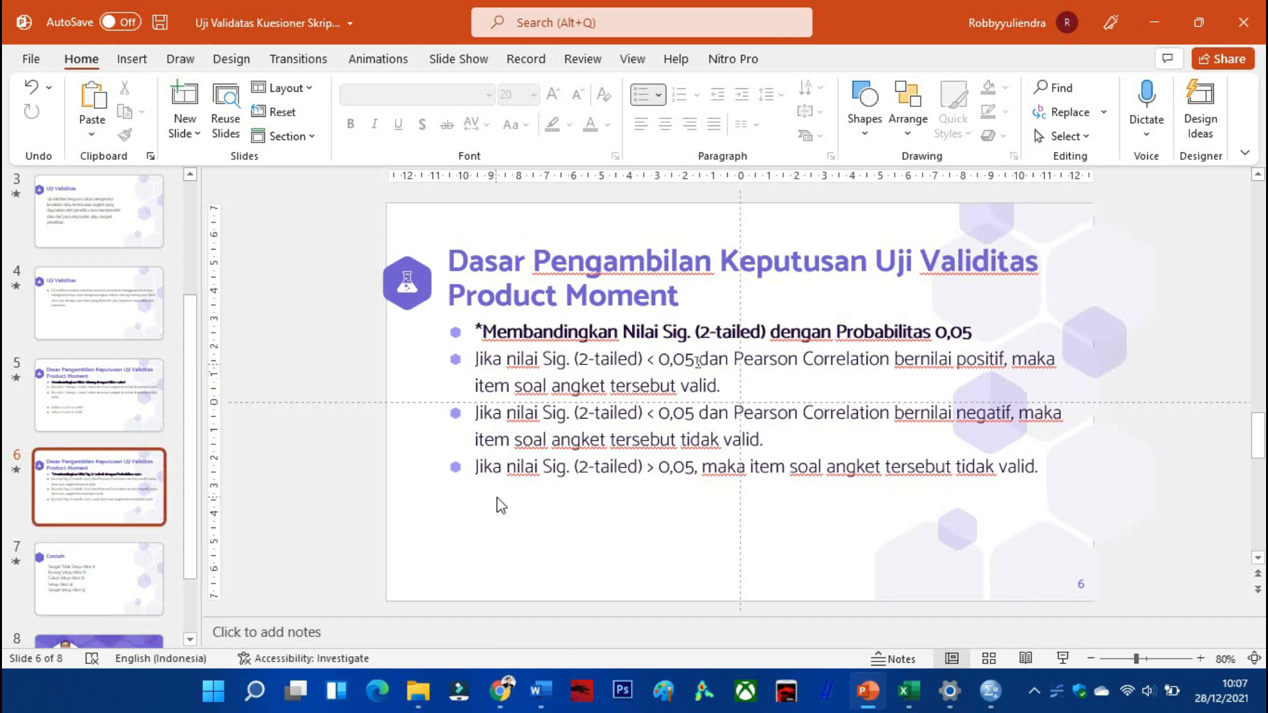
pyautogui.click(1043, 477)
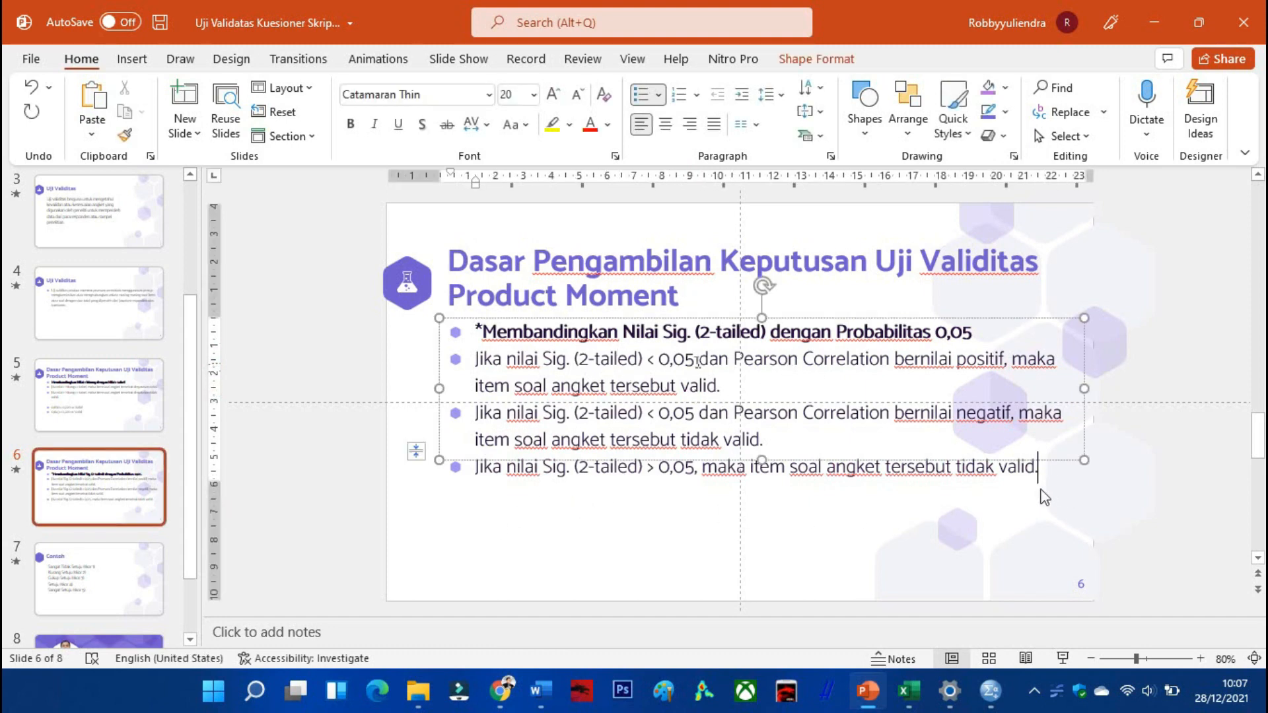
pyautogui.press('Return')
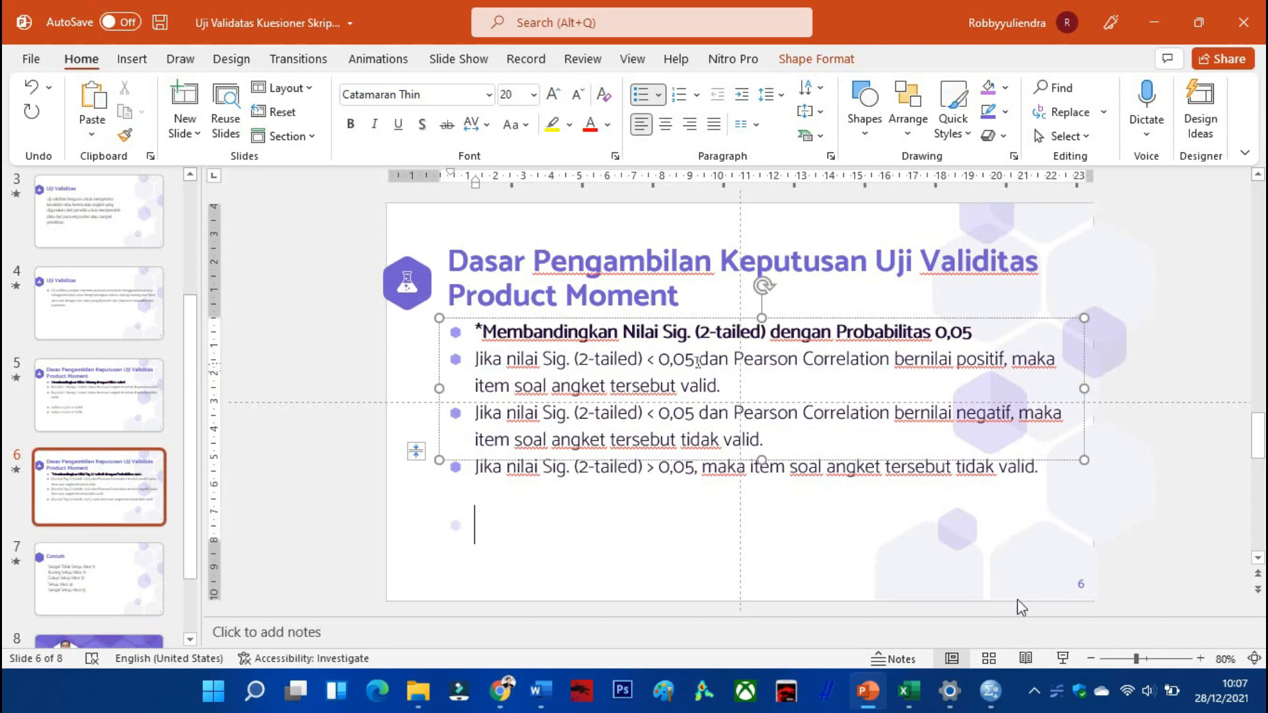
# - Check the first item's Sig. (2-tailed) value for GK_TOTAL in the SPSS output and enter "0,000 < 0,05" in the new bullet on slide 6
pyautogui.moveTo(983, 696)
pyautogui.click(1047, 587)
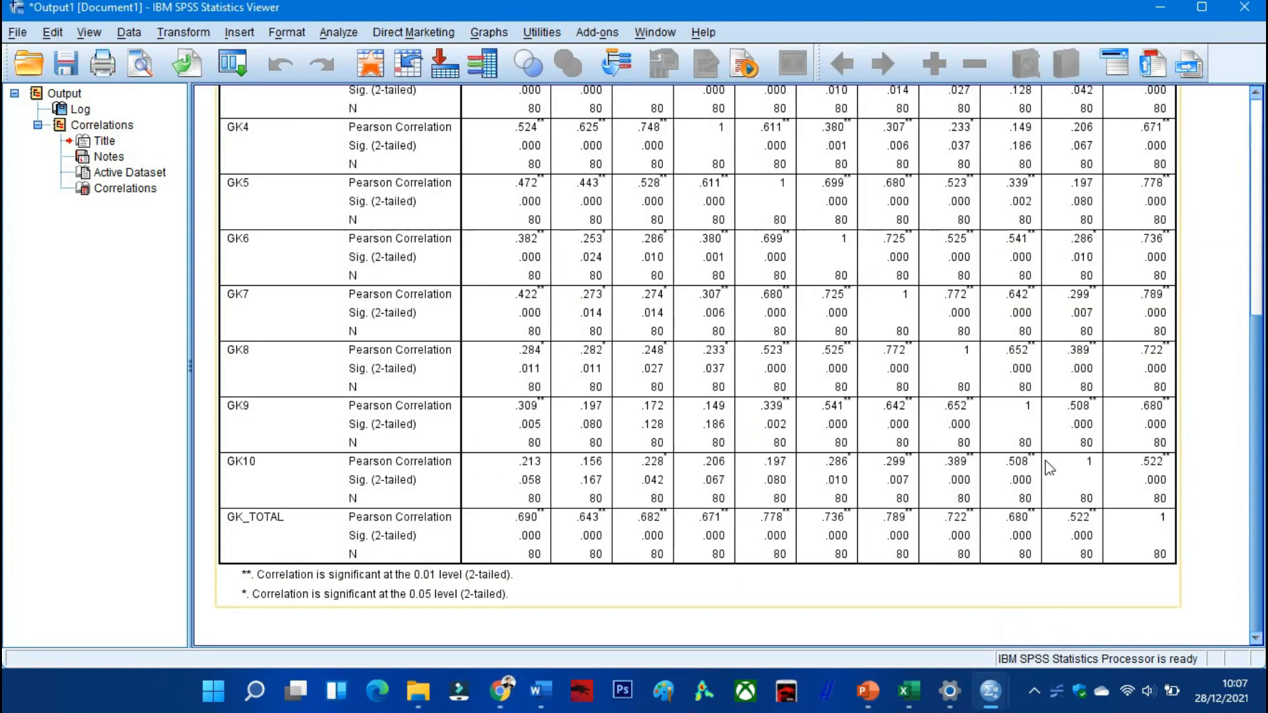
pyautogui.scroll(5, 1050, 462)
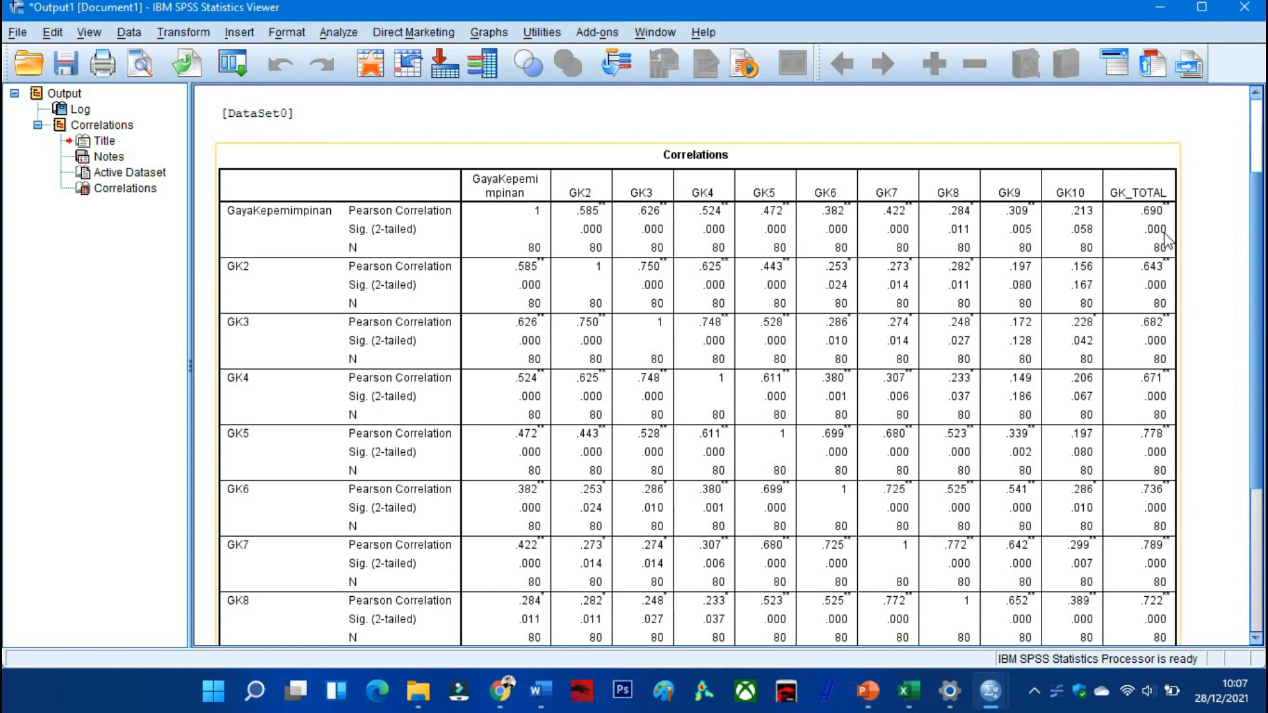
pyautogui.click(1155, 12)
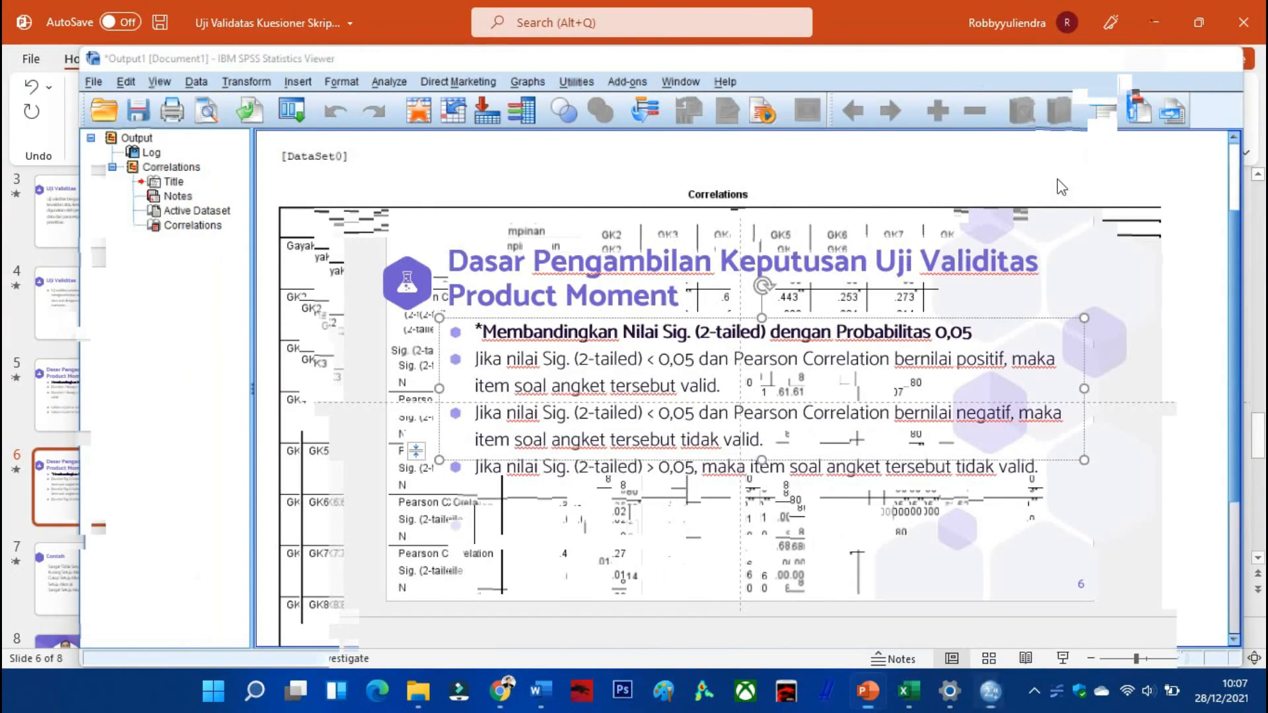
pyautogui.write(',000')
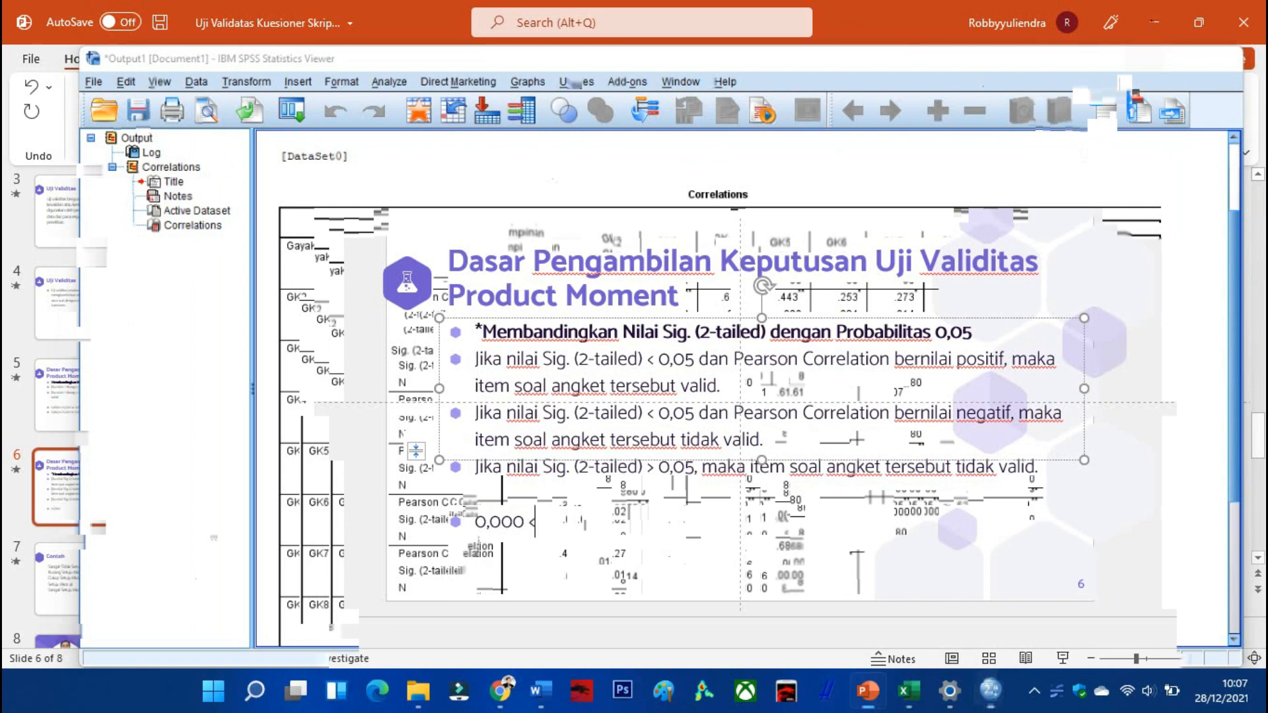
pyautogui.write('< 0,05')
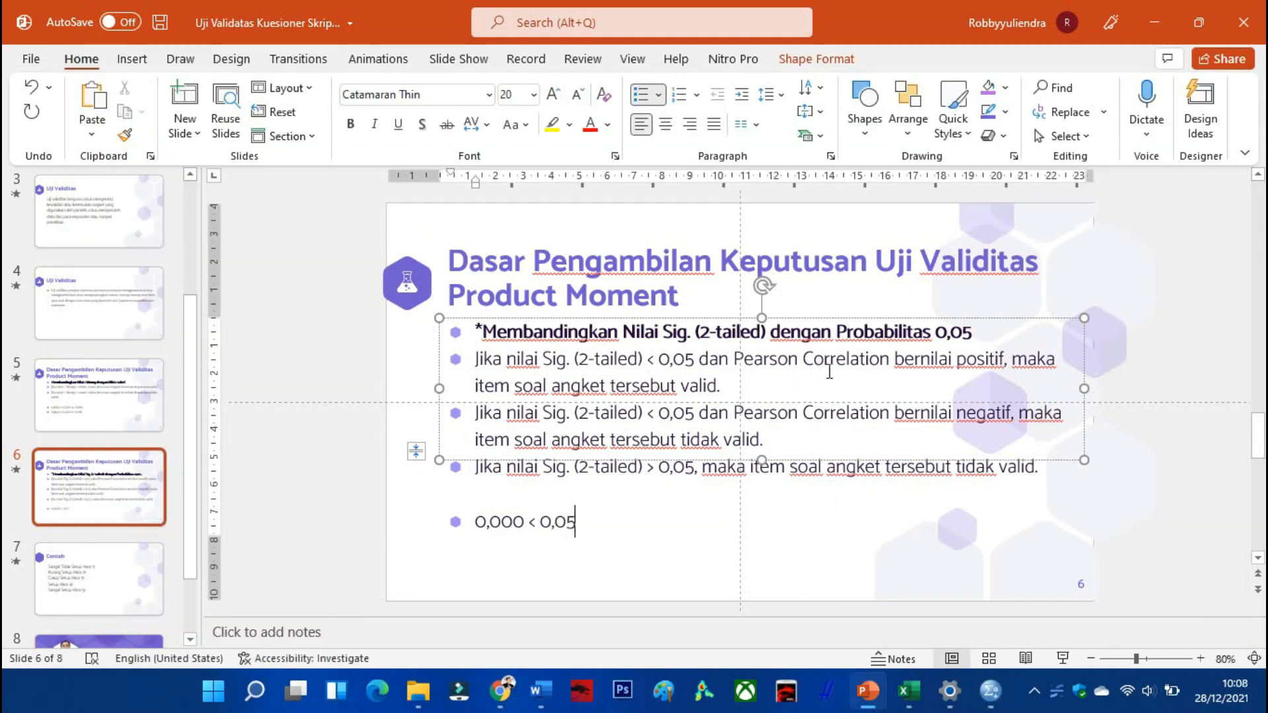
# - Recheck the items' significance and Pearson correlation values in the GK_TOTAL column of the SPSS output, and return to slide 6
pyautogui.click(989, 691)
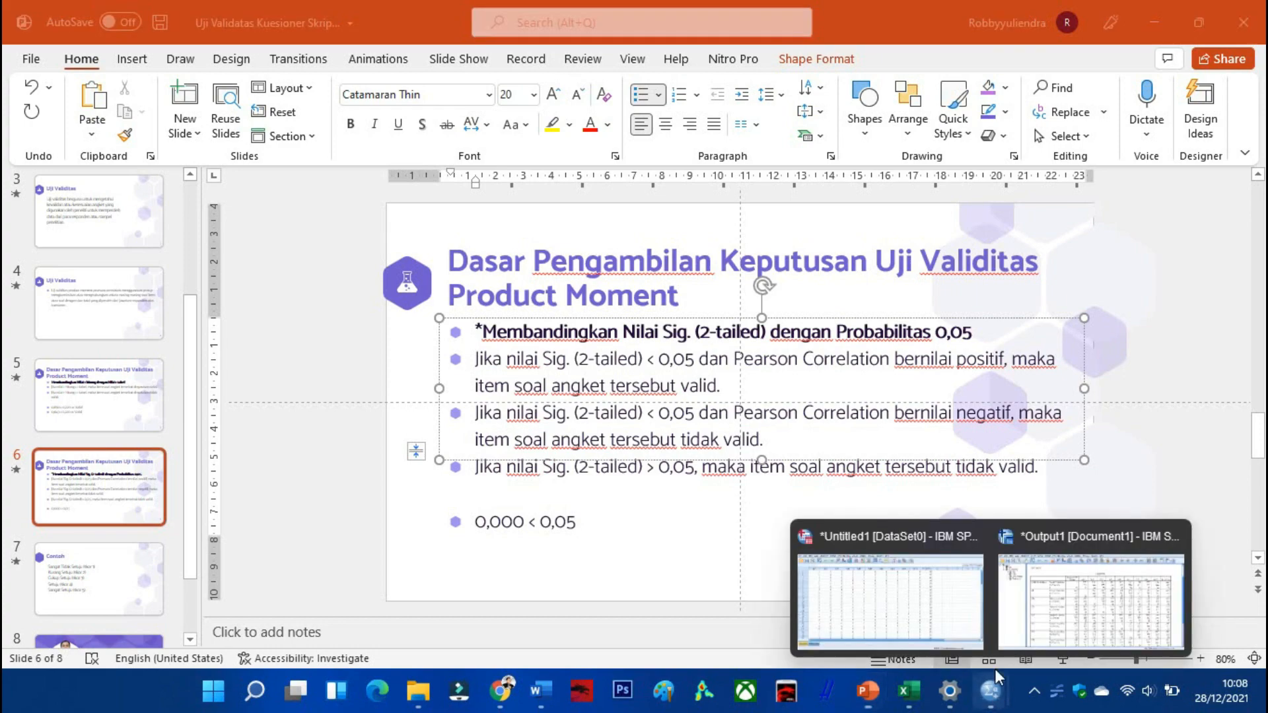
pyautogui.click(1076, 578)
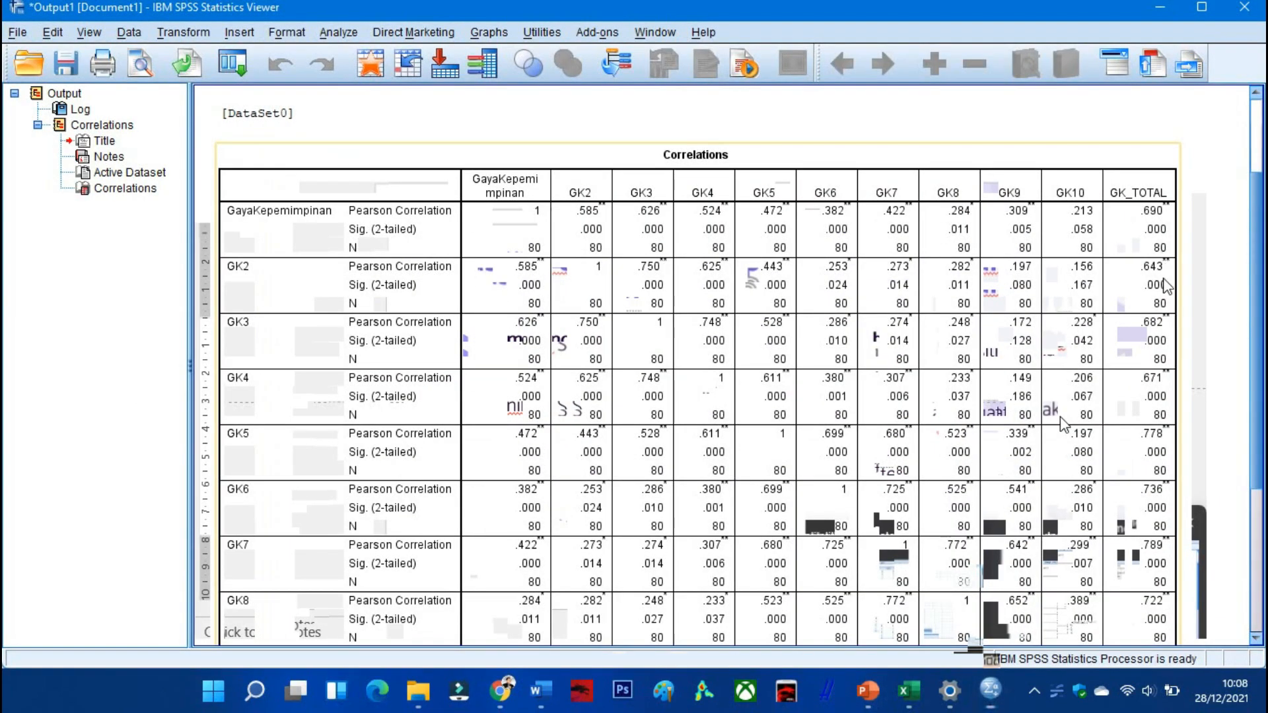
pyautogui.click(1163, 20)
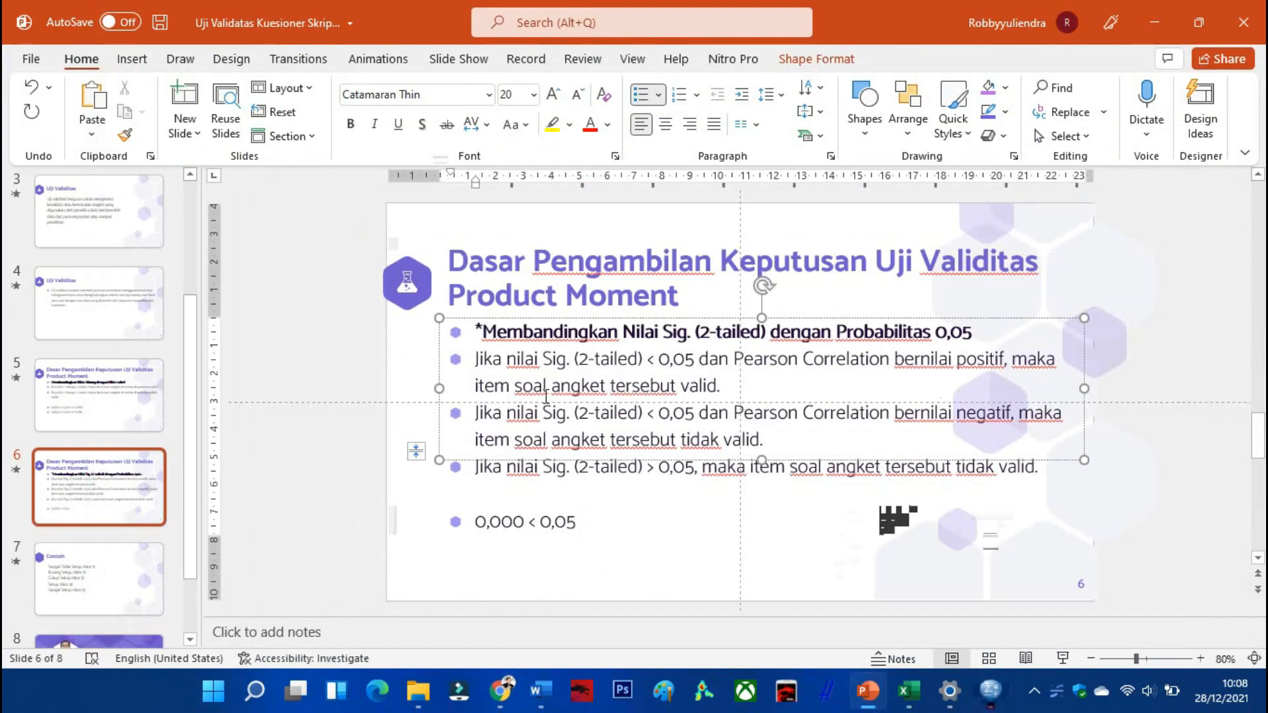